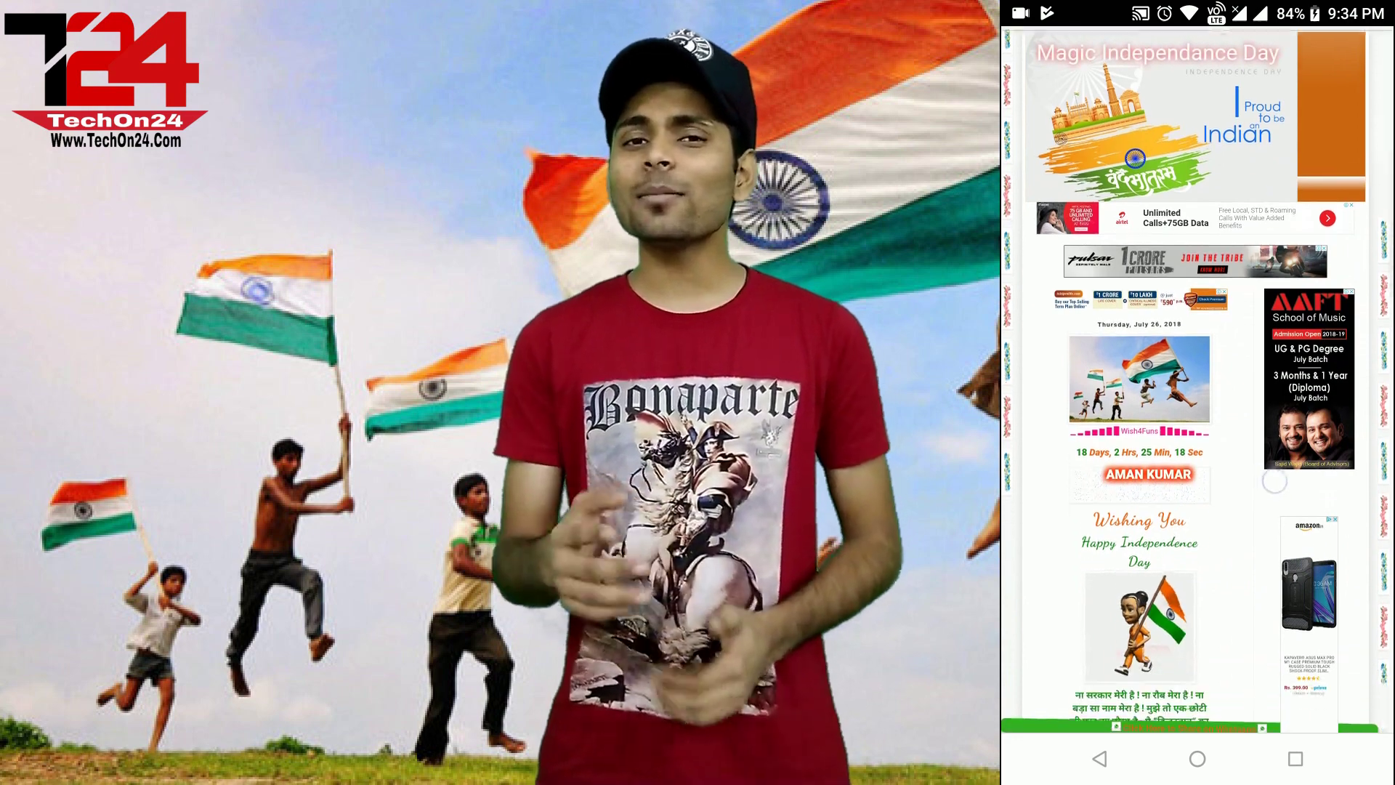
Step: Scroll up and down through the finished Independence Day wish blog on the phone
{"action": "scroll", "coordinate": [1298, 412], "scroll_direction": "down", "scroll_amount": 6}
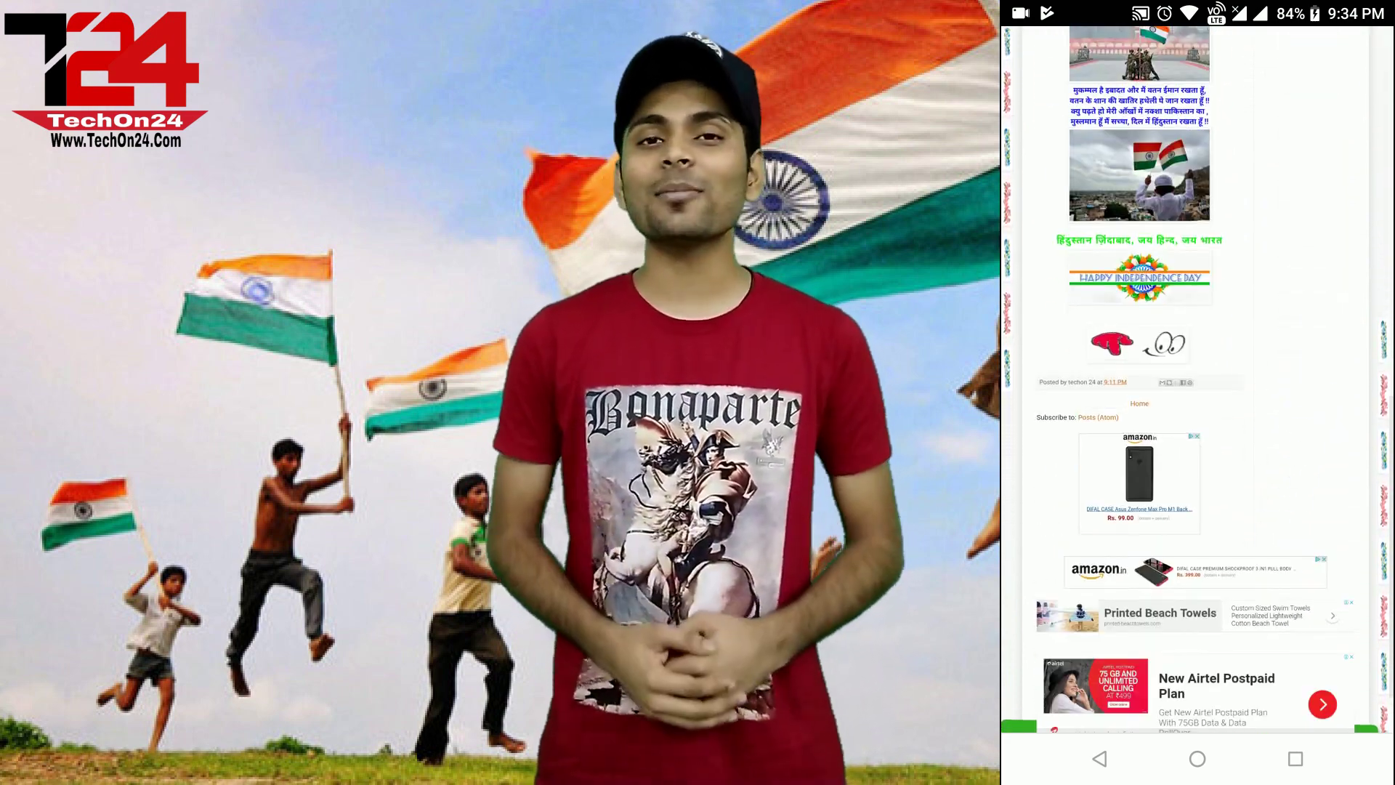
{"action": "scroll", "coordinate": [1331, 425], "scroll_direction": "up", "scroll_amount": 3}
{"action": "scroll", "coordinate": [1303, 570], "scroll_direction": "down", "scroll_amount": 5}
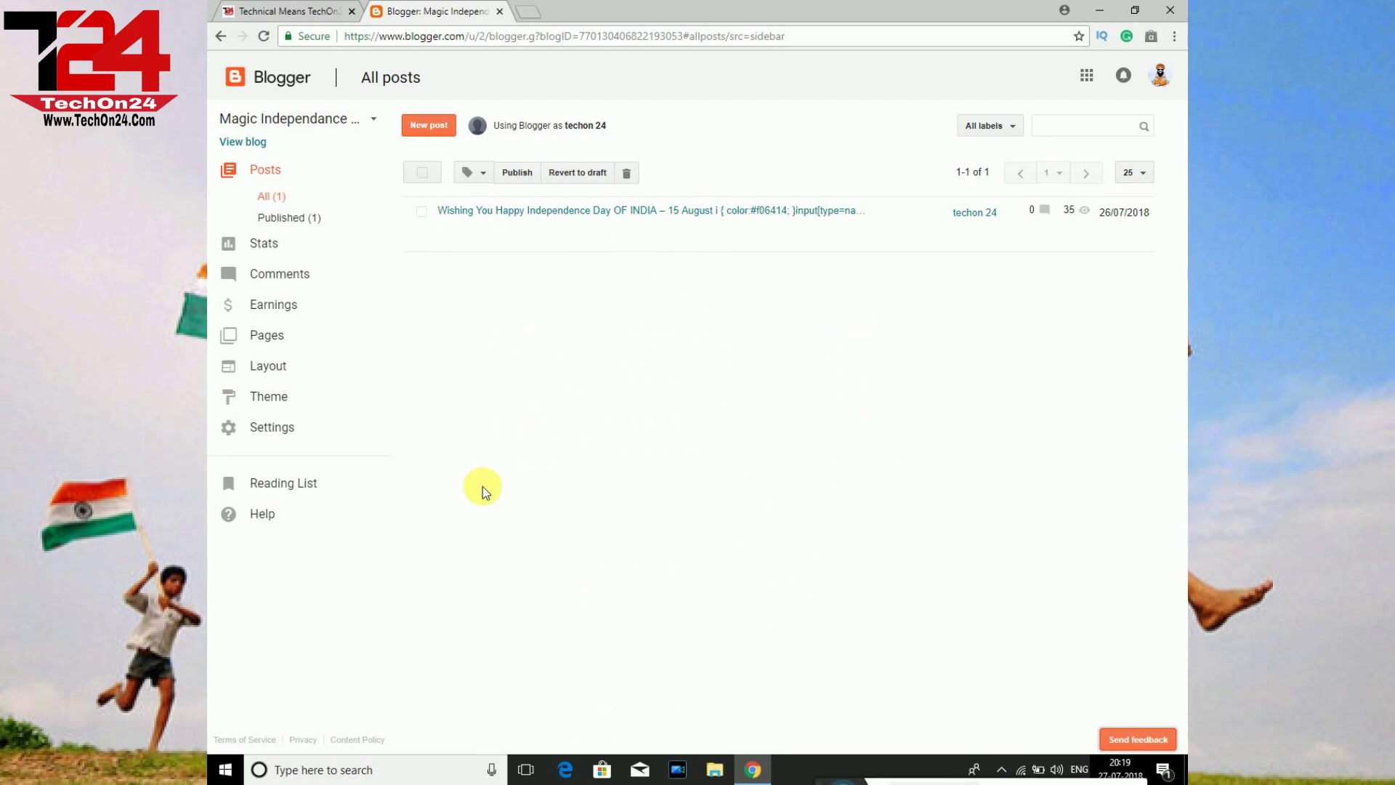
Step: Start a new blog titled 'Wish independence day magic'
{"action": "left_click", "coordinate": [256, 143]}
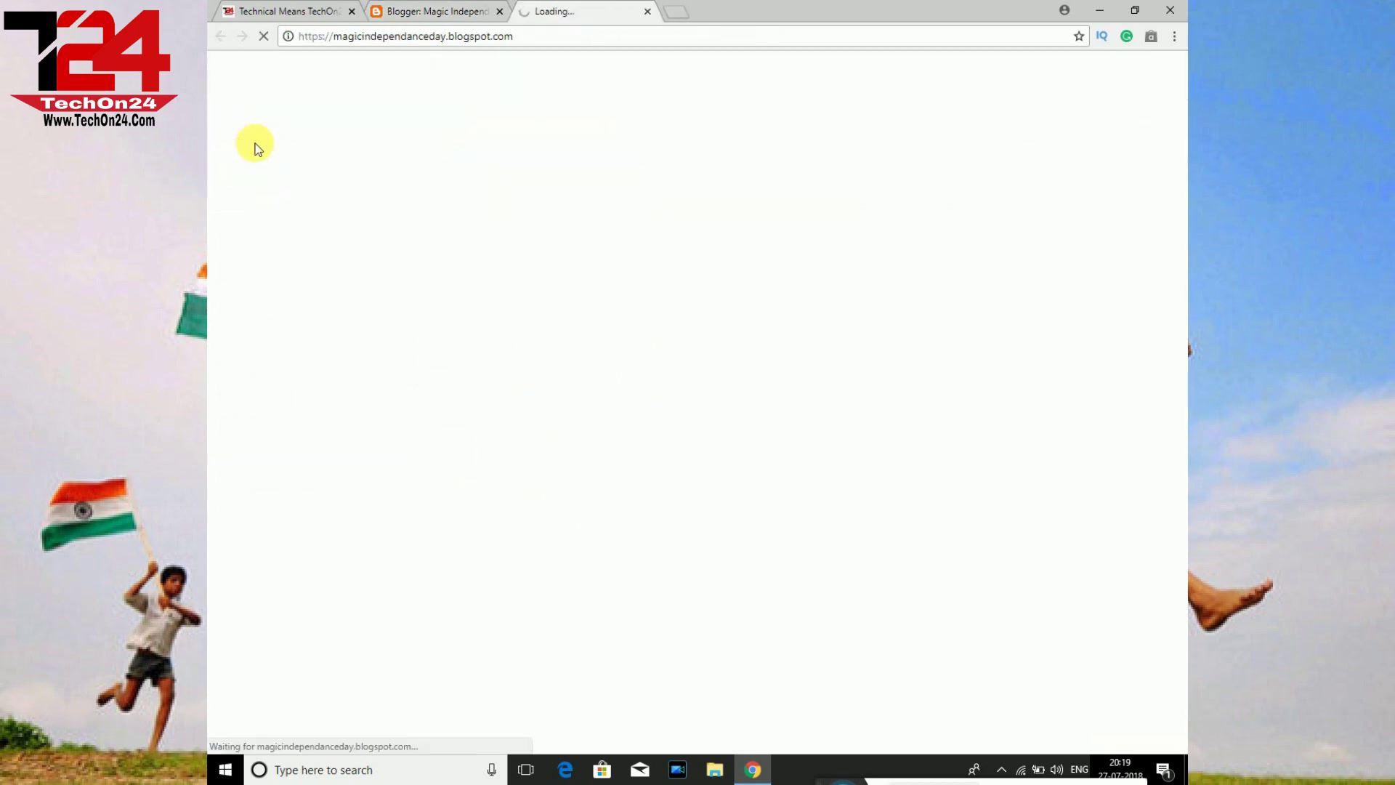
{"action": "left_click", "coordinate": [647, 11]}
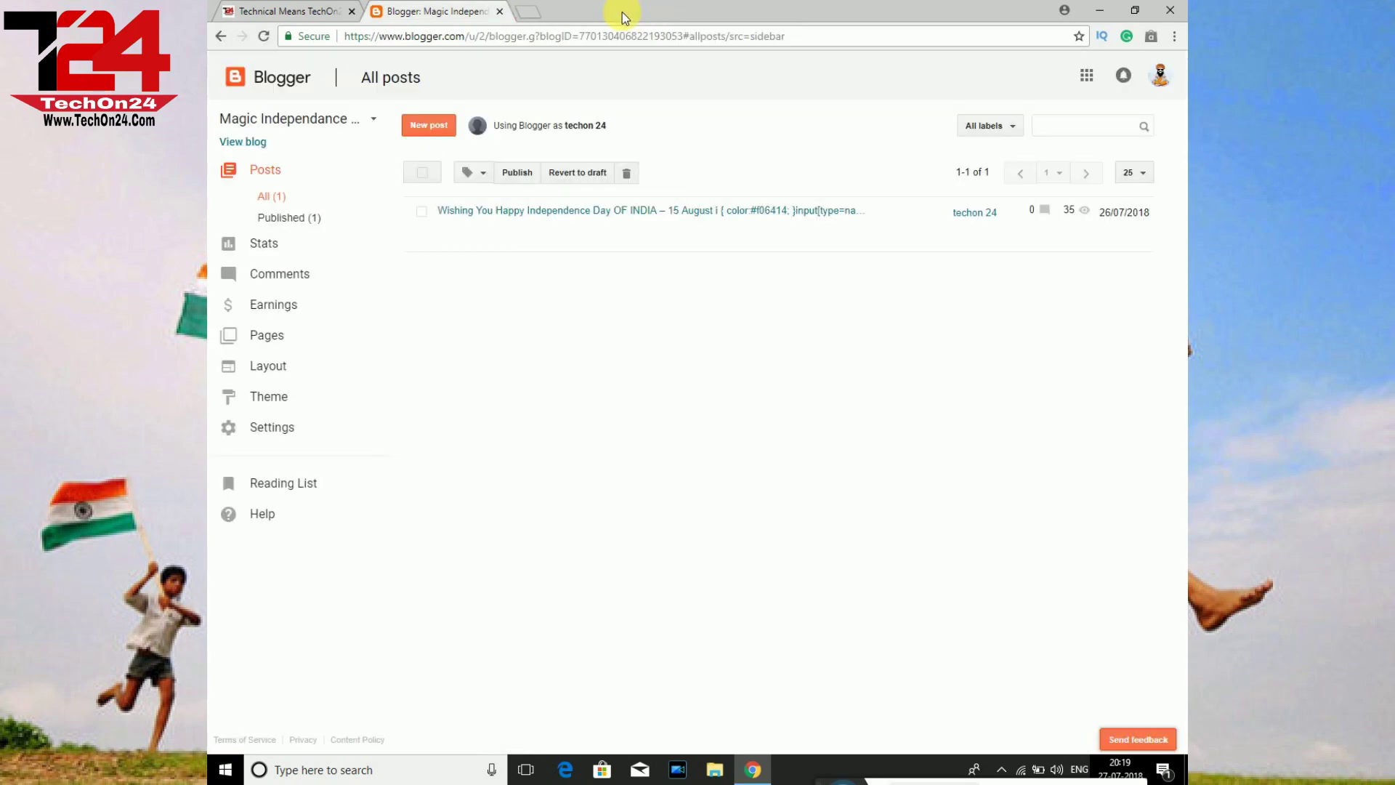
{"action": "left_click", "coordinate": [365, 121]}
{"action": "left_click", "coordinate": [256, 412]}
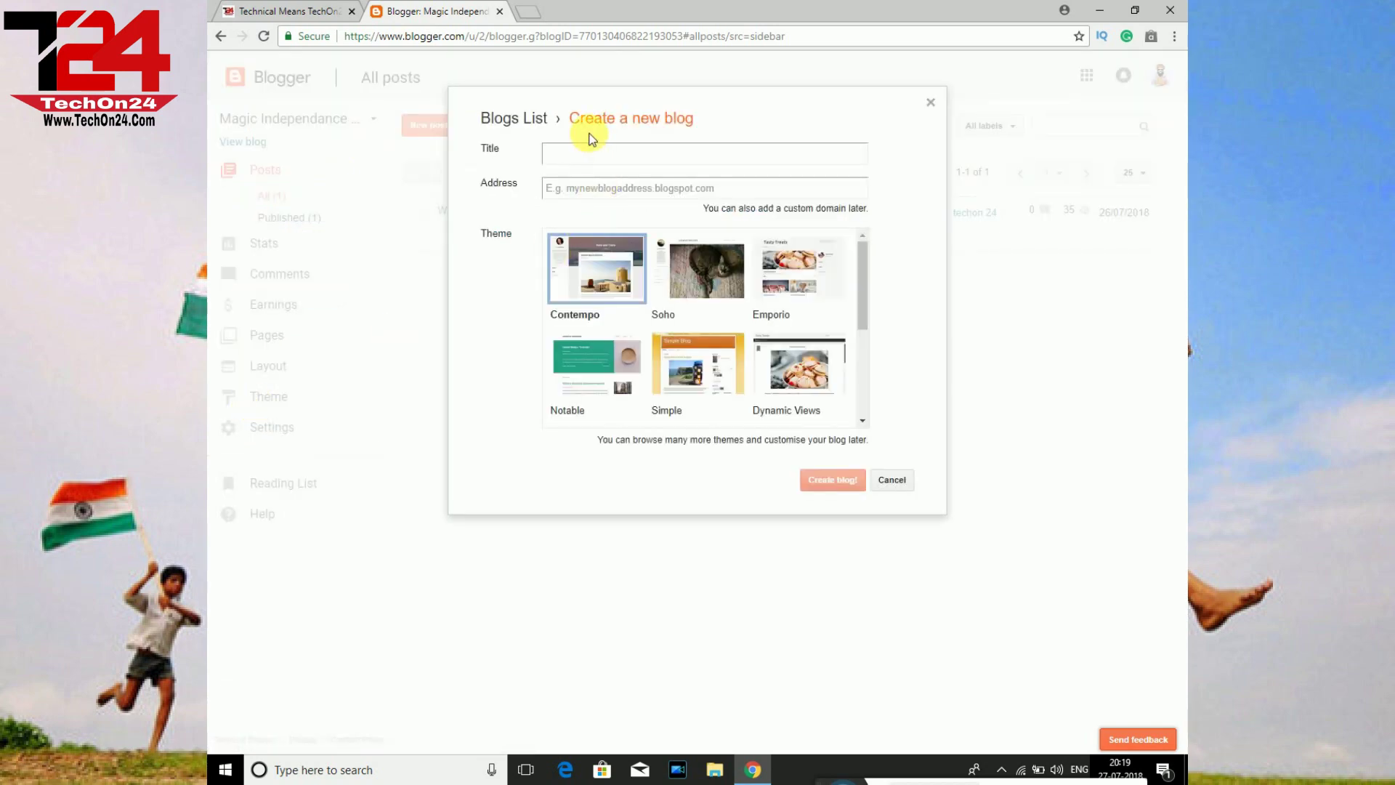
{"action": "left_click", "coordinate": [591, 153]}
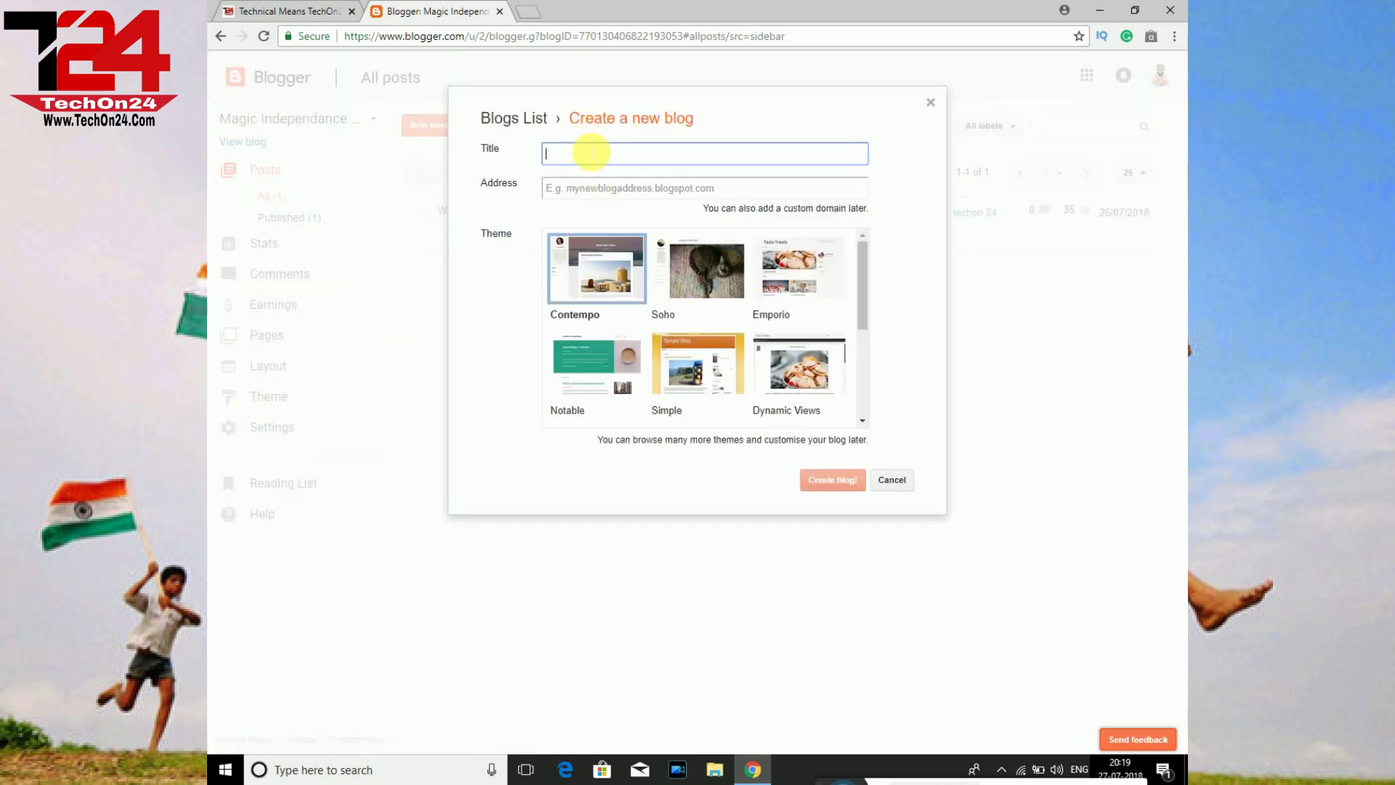
{"action": "type", "text": "Wish independence day magic"}
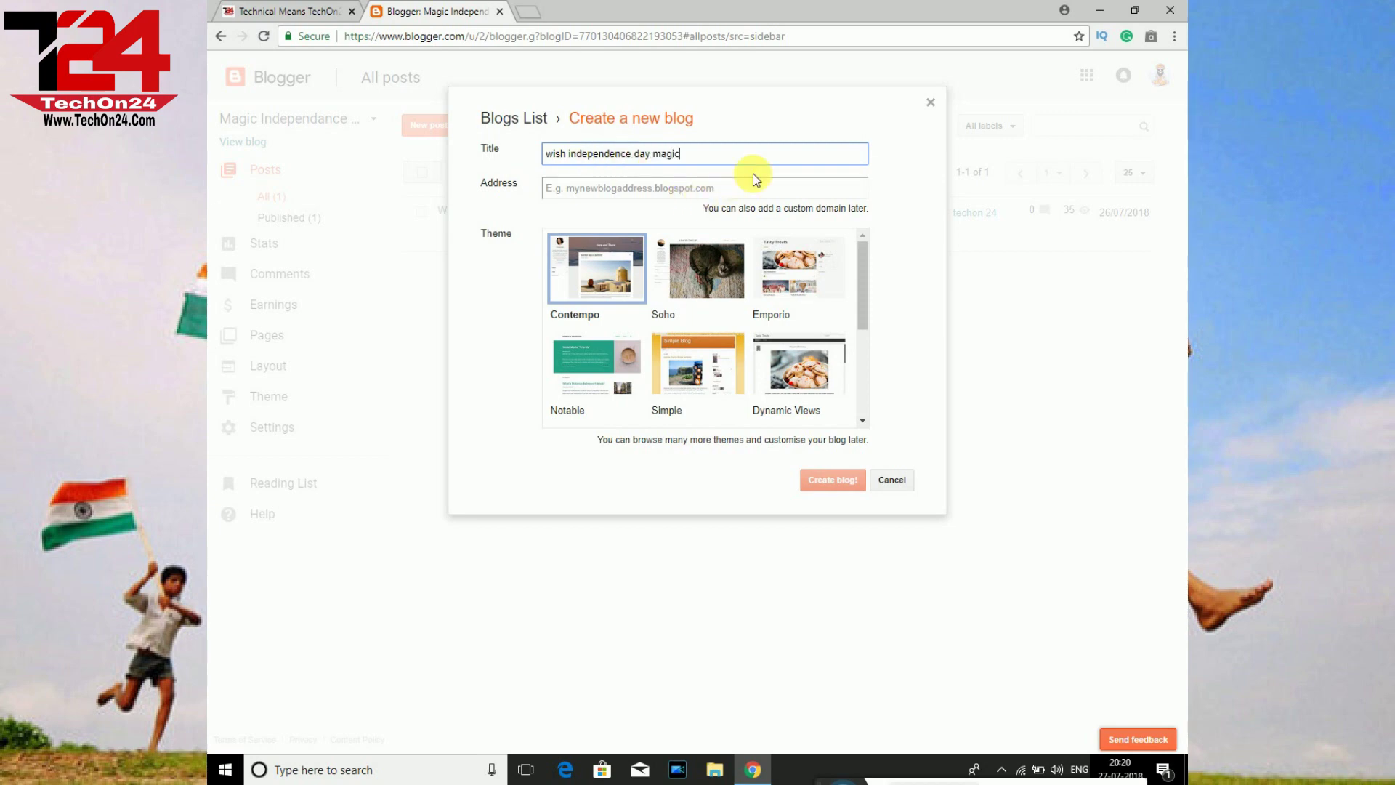
Step: Set the blog address to wishindependencedaymagic.blogspot.com by pasting the title and removing spaces
{"action": "key", "text": "ctrl+a"}
{"action": "key", "text": "ctrl+c"}
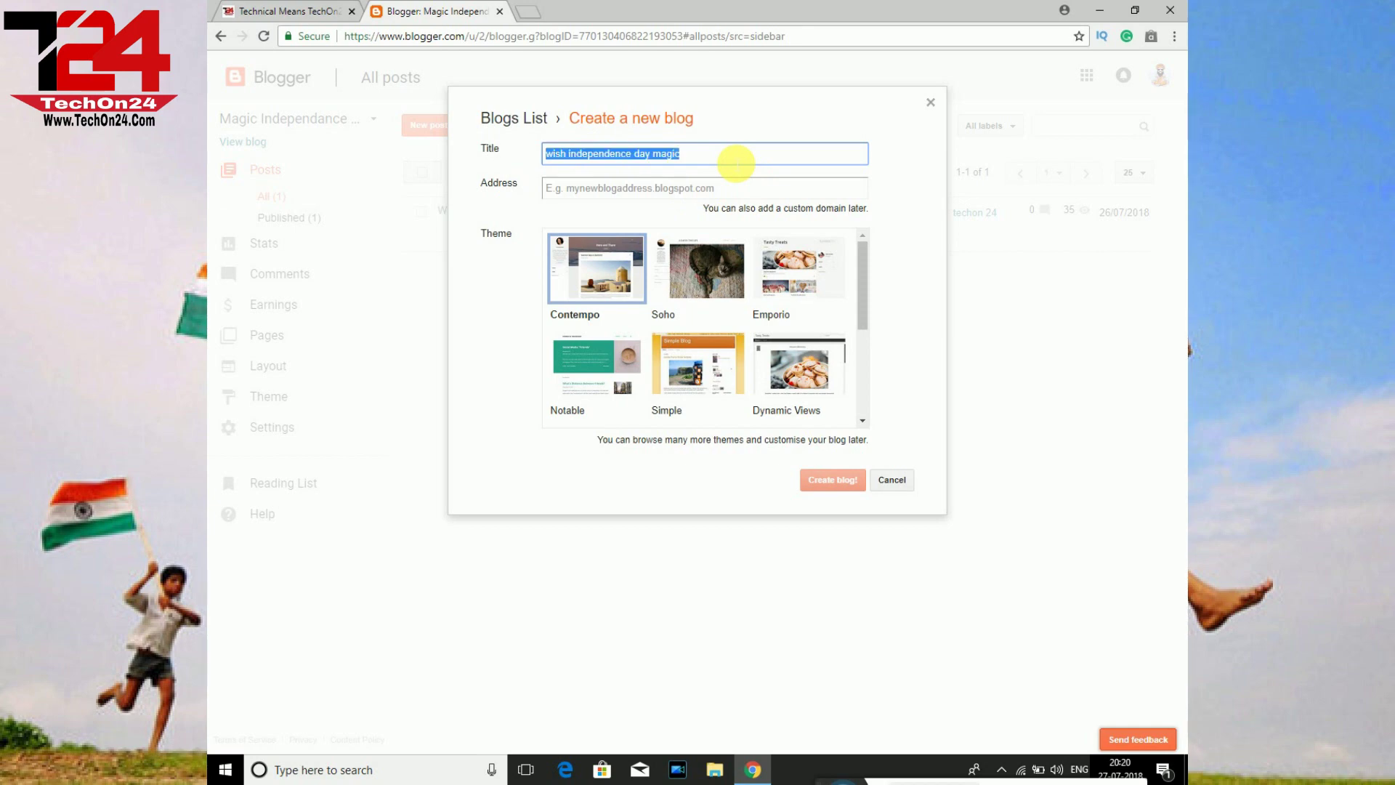
{"action": "left_click", "coordinate": [596, 188]}
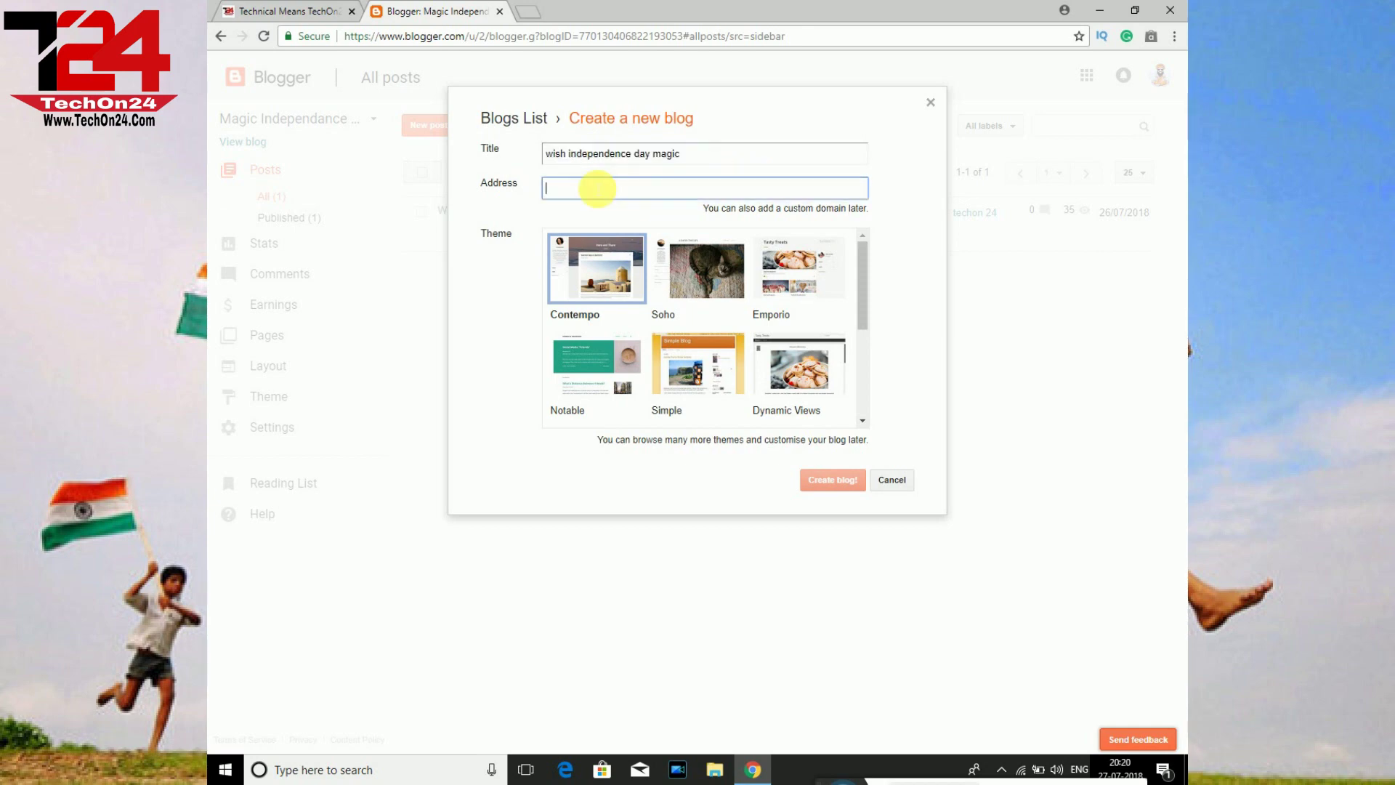
{"action": "key", "text": "ctrl+v"}
{"action": "left_click", "coordinate": [568, 188]}
{"action": "key", "text": "BackSpace"}
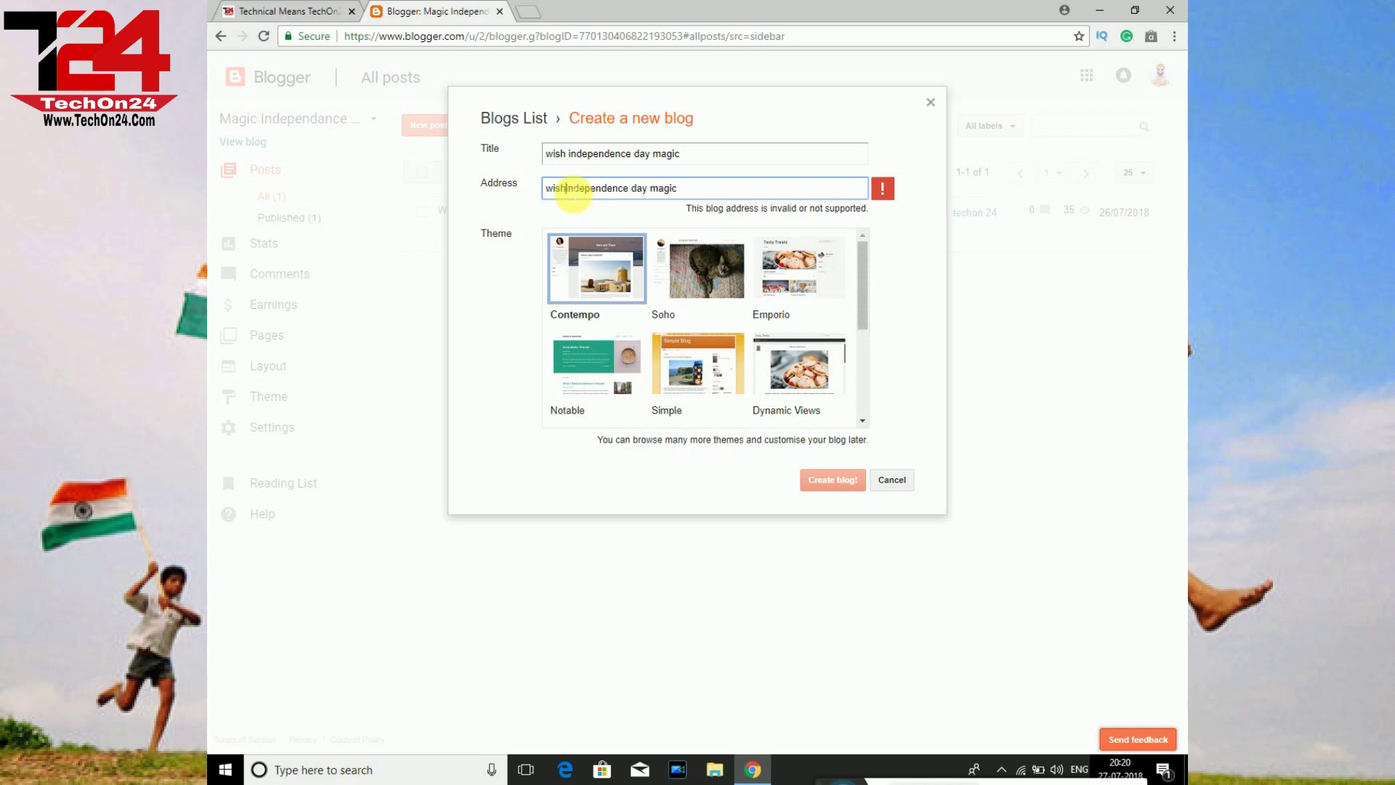
{"action": "left_click", "coordinate": [629, 188]}
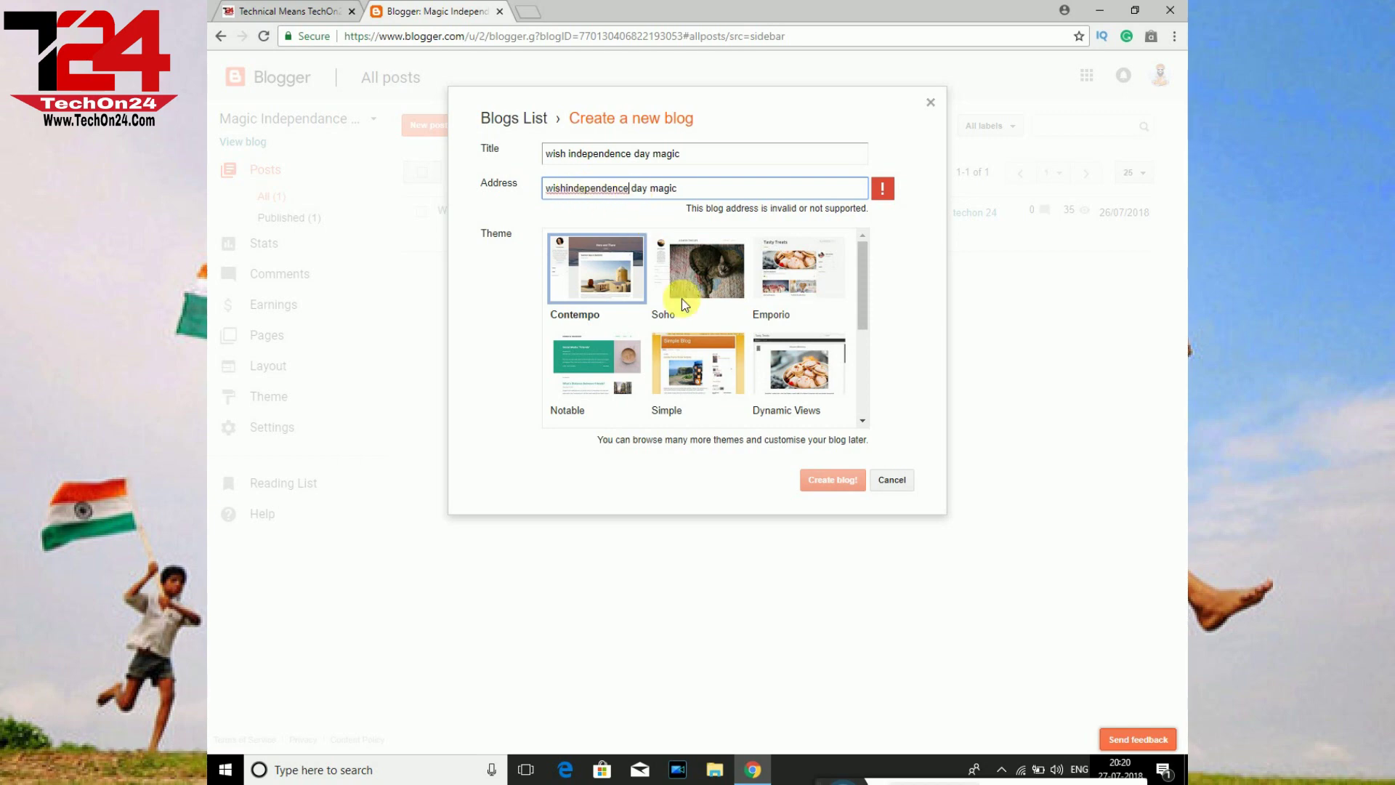
{"action": "key", "text": "Delete"}
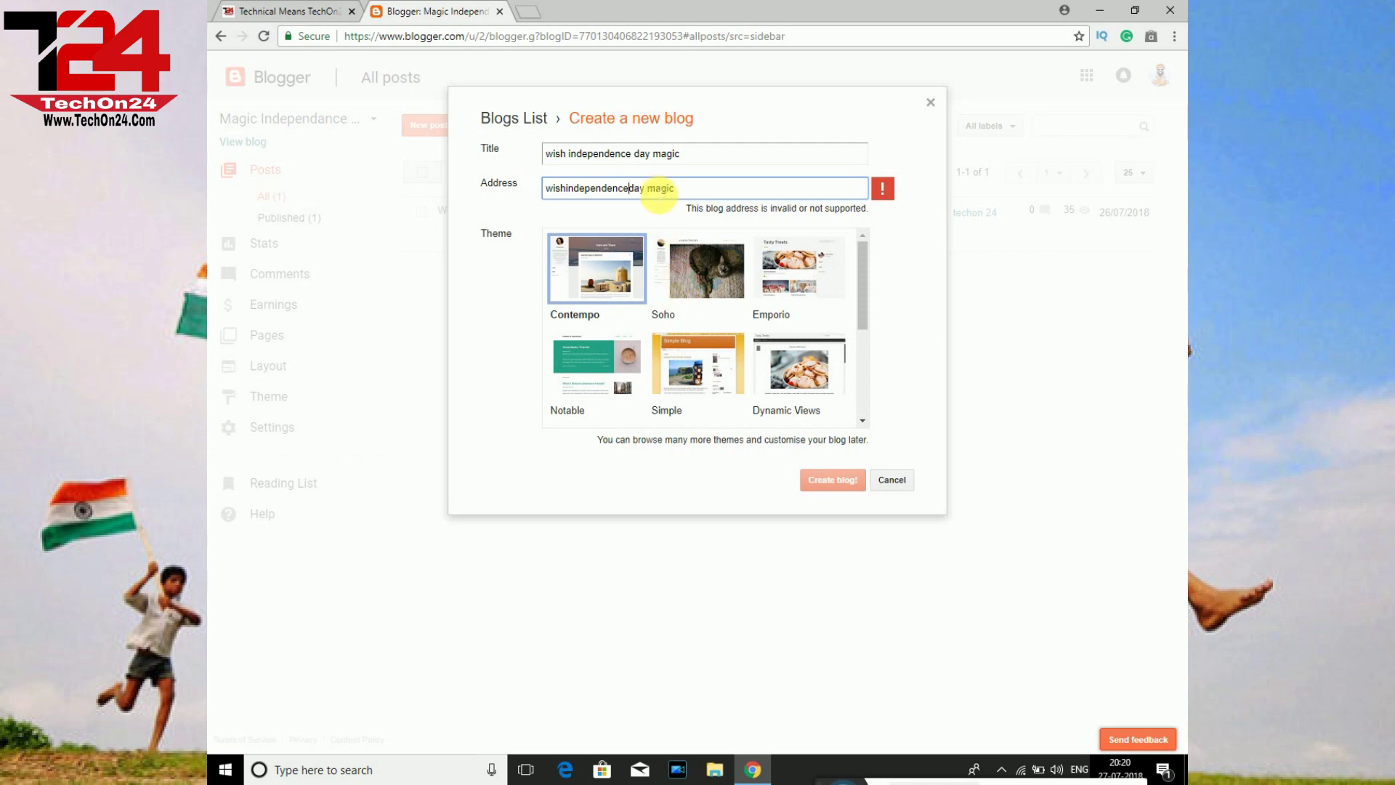
{"action": "left_click", "coordinate": [646, 189]}
{"action": "key", "text": "Delete"}
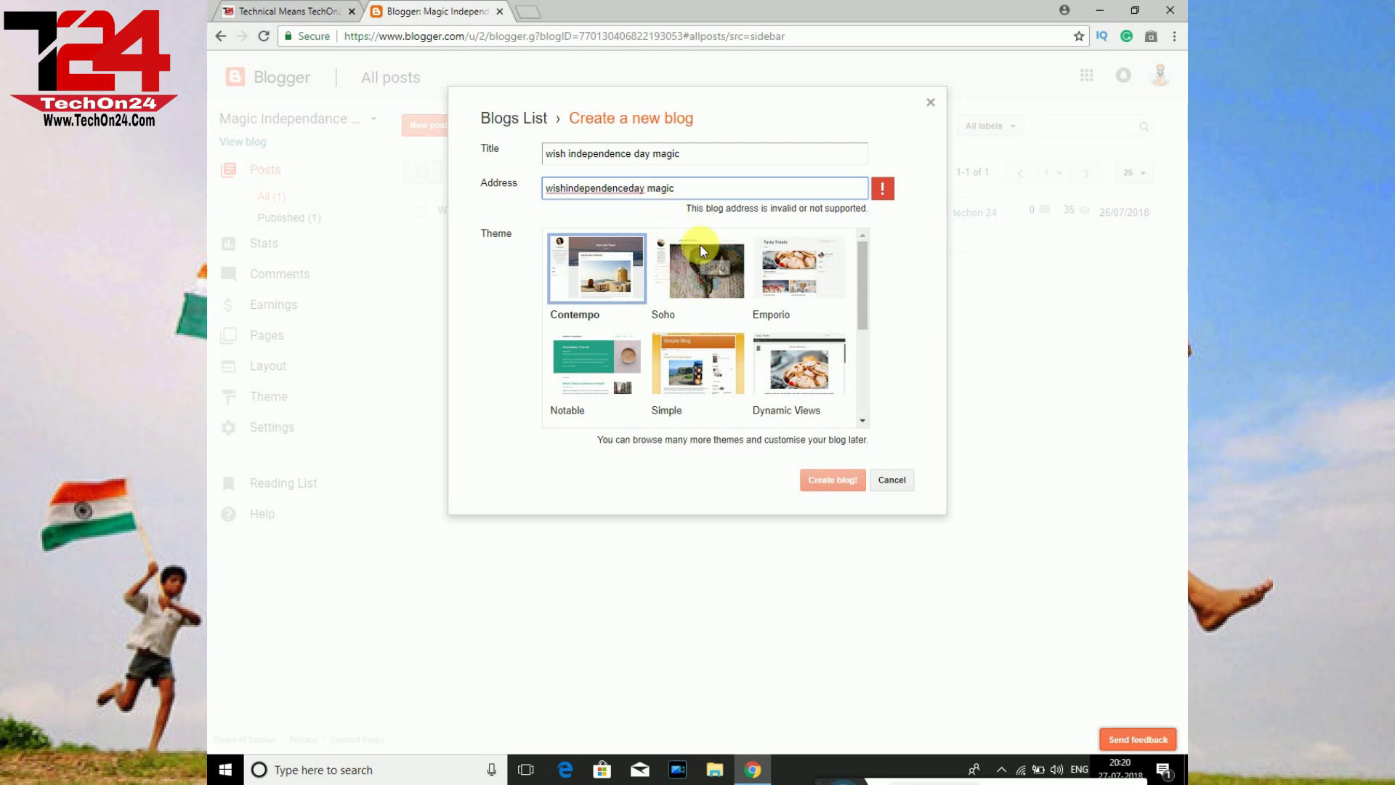
{"action": "left_click", "coordinate": [730, 212]}
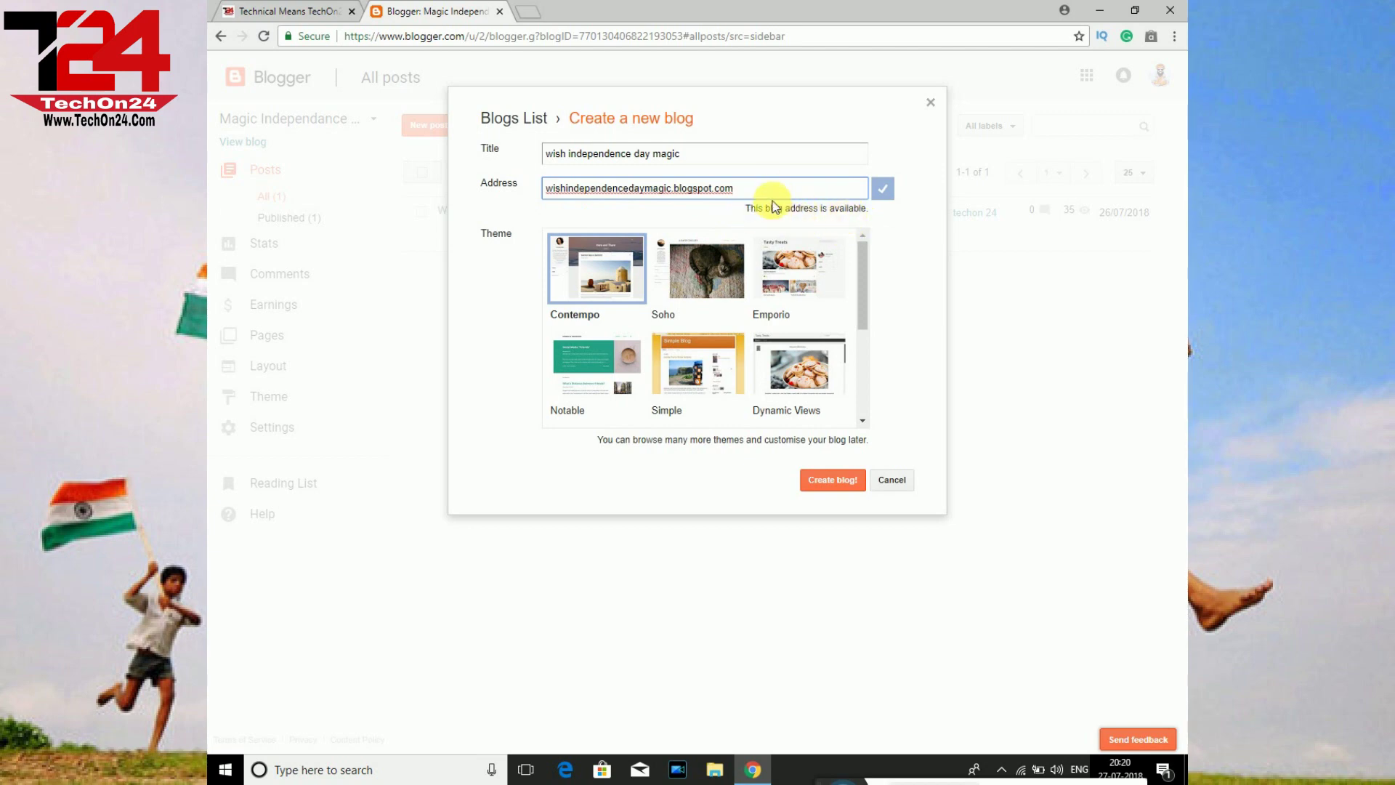
Step: Choose the Simple theme and create the blog
{"action": "left_click", "coordinate": [867, 255]}
{"action": "left_click_drag", "start_coordinate": [866, 254], "coordinate": [864, 273]}
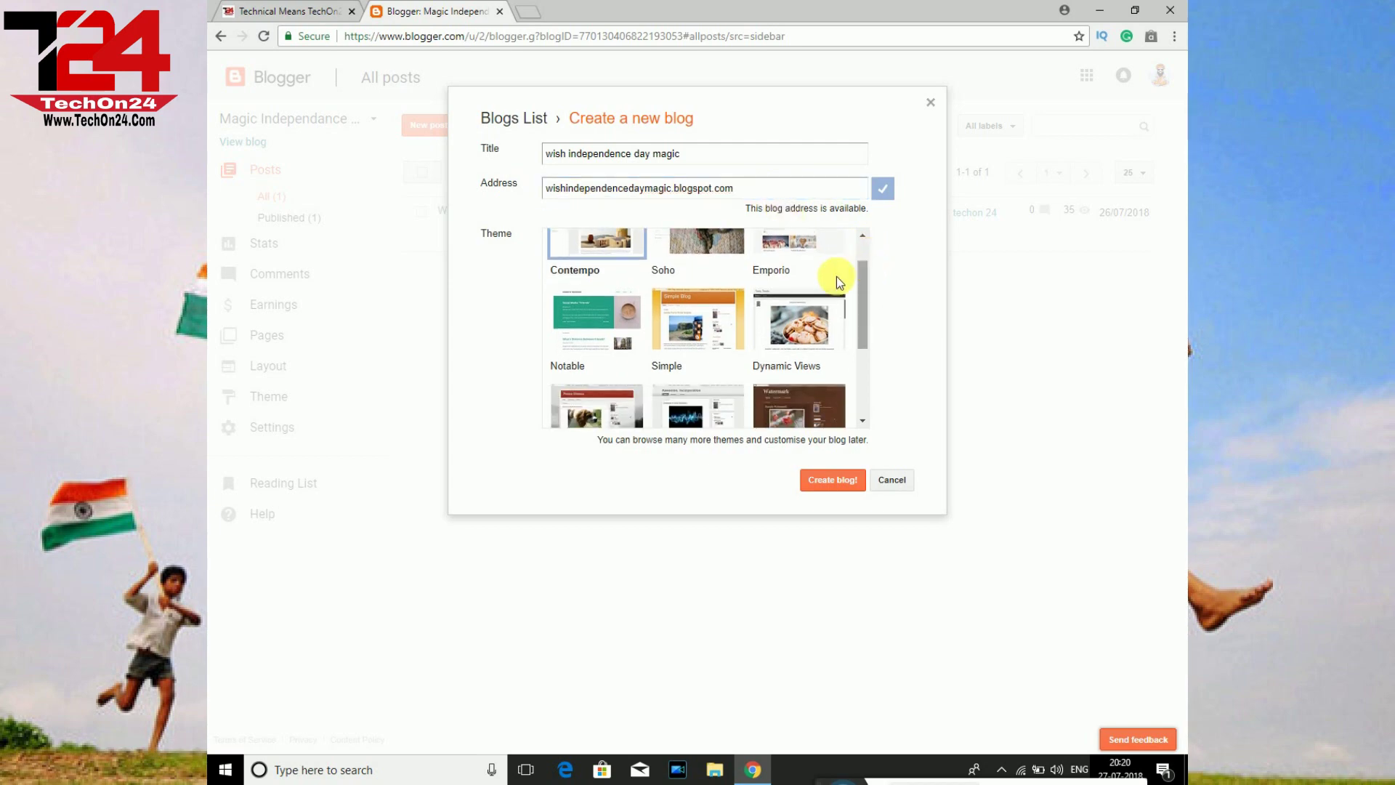
{"action": "left_click", "coordinate": [664, 330]}
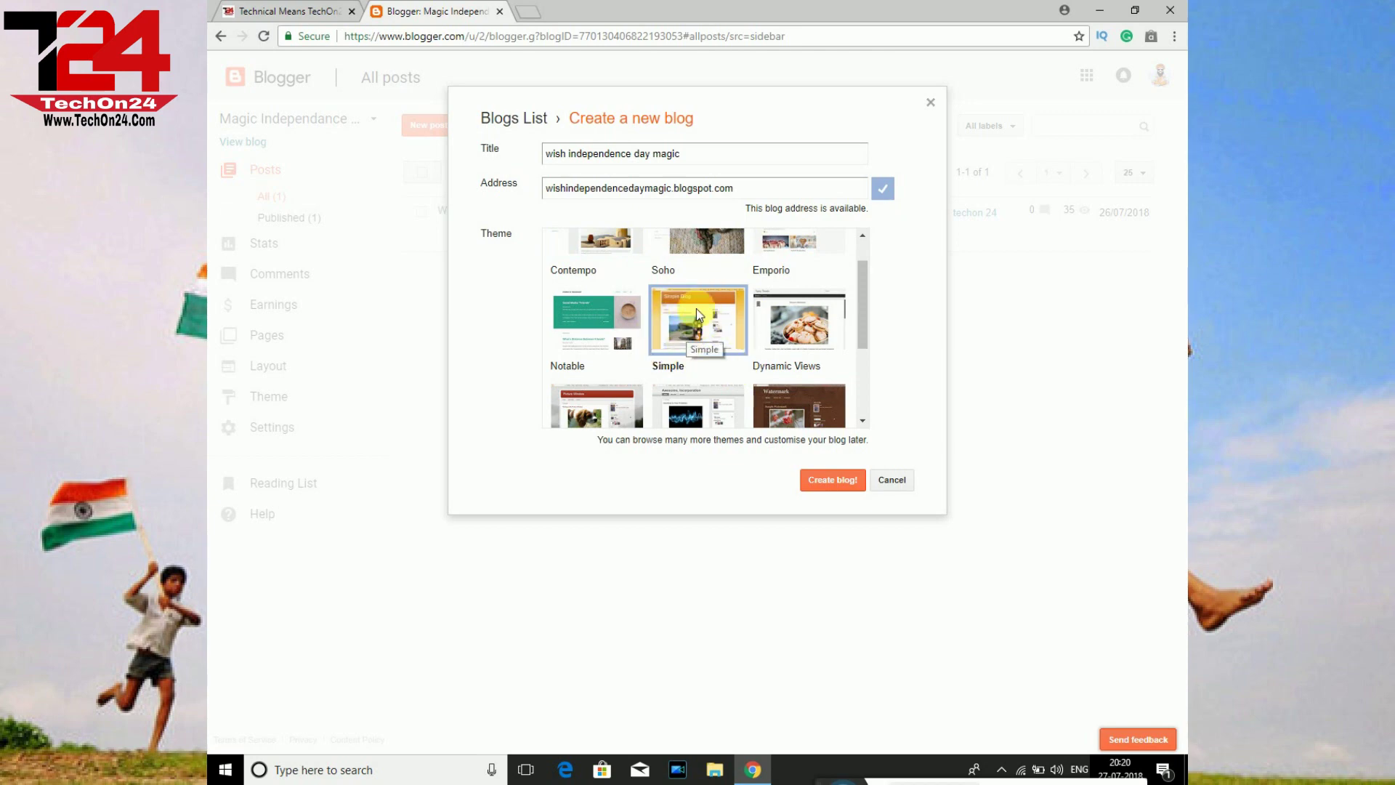
{"action": "left_click", "coordinate": [832, 482]}
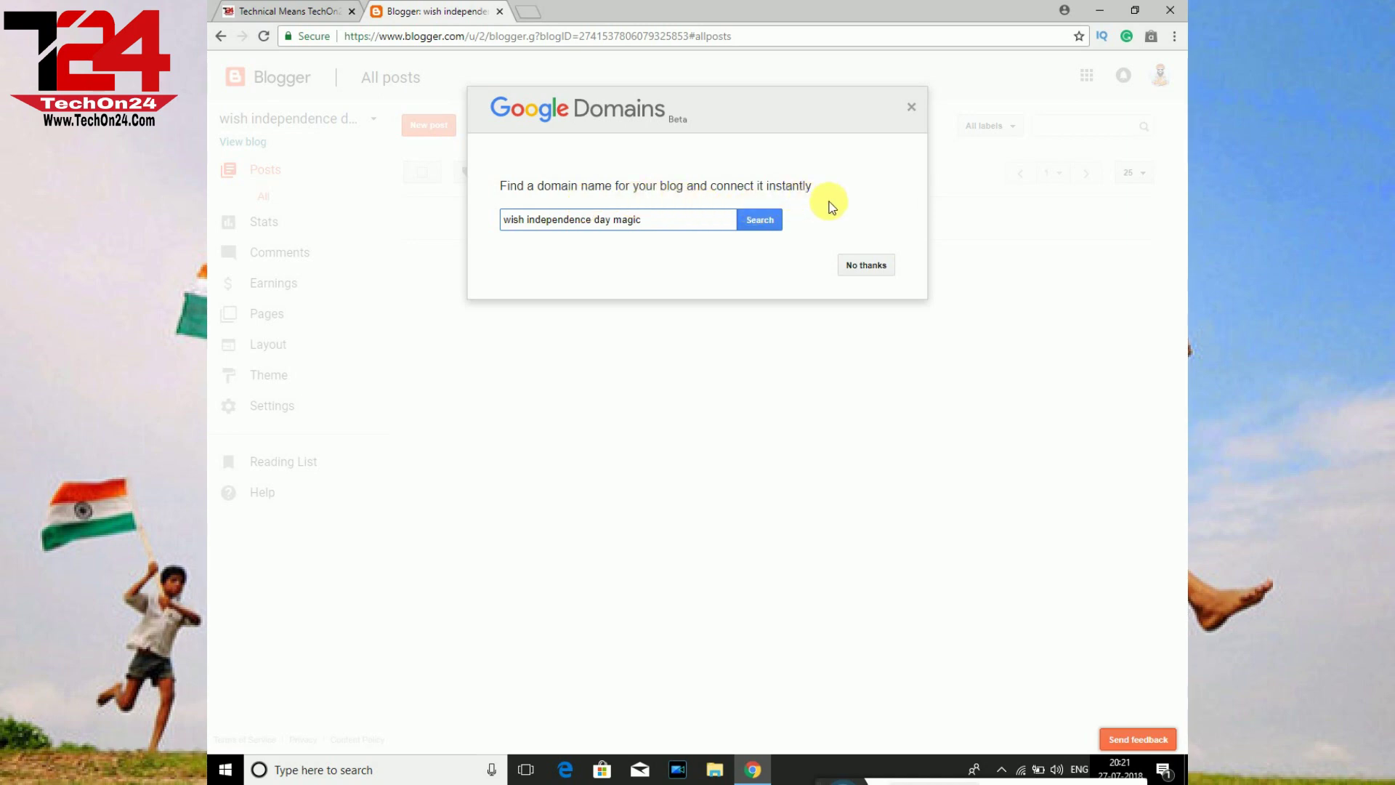
Step: Decline the Google Domains offer with No thanks and start a new post
{"action": "left_click", "coordinate": [867, 269]}
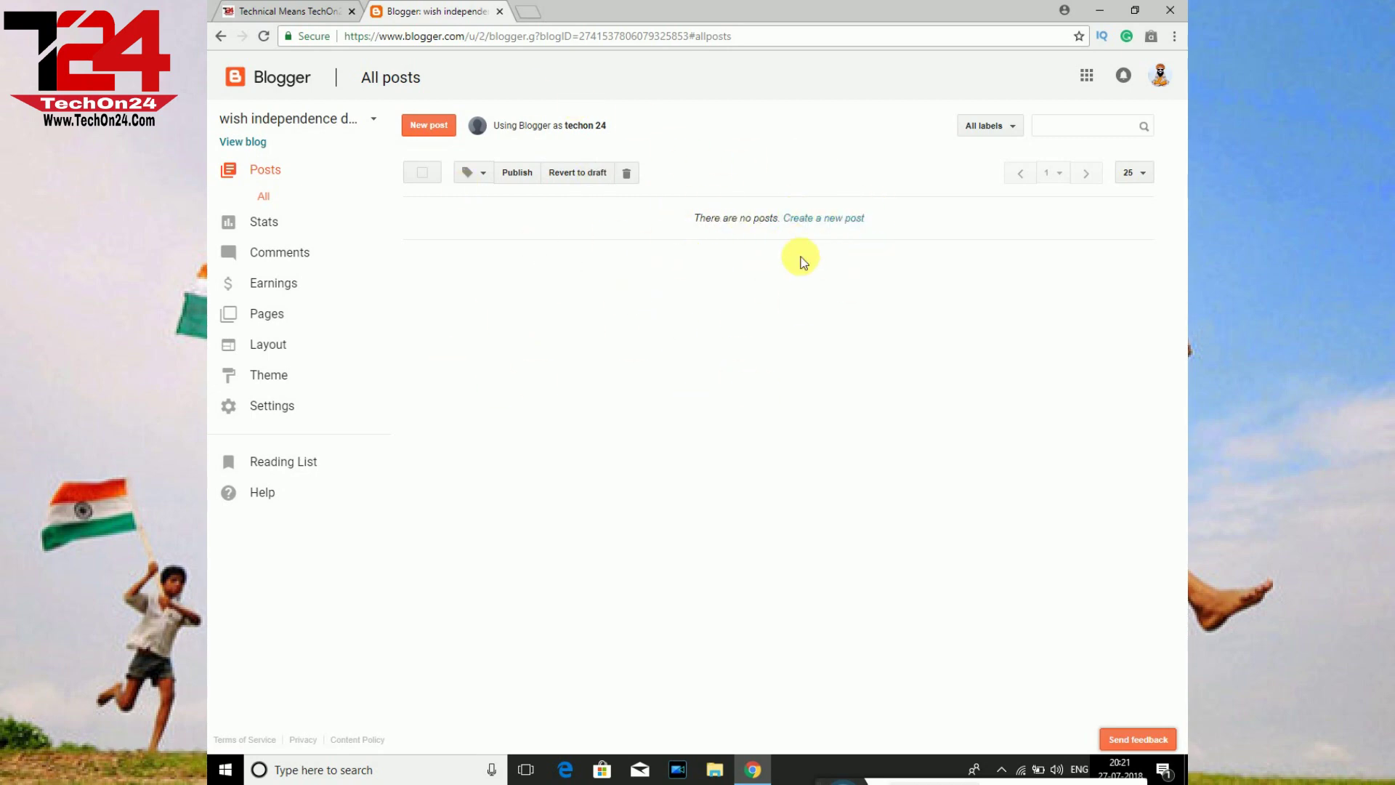
{"action": "left_click", "coordinate": [821, 220]}
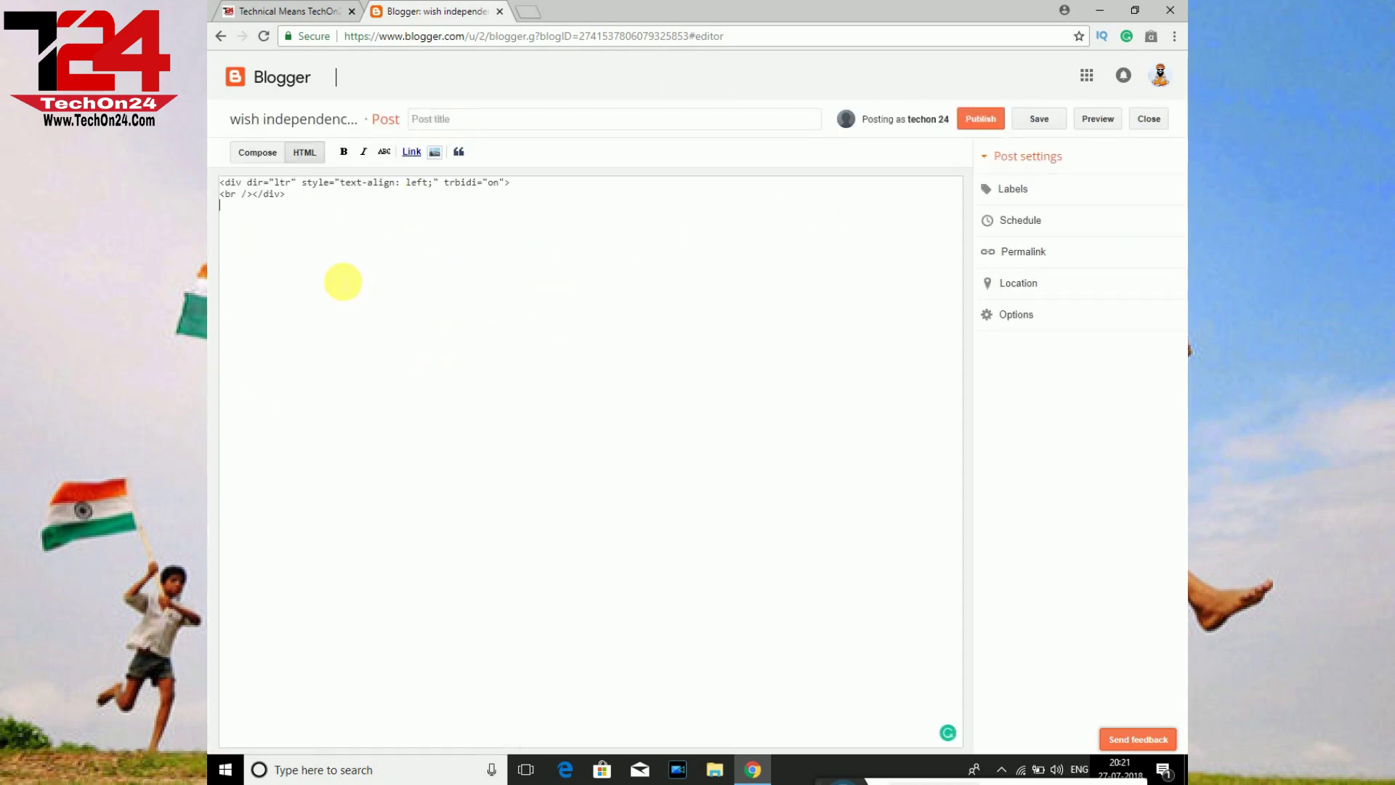
Step: Delete all default HTML from the post body, then go to the TechOn24 tab
{"action": "key", "text": "ctrl+a"}
{"action": "key", "text": "BackSpace"}
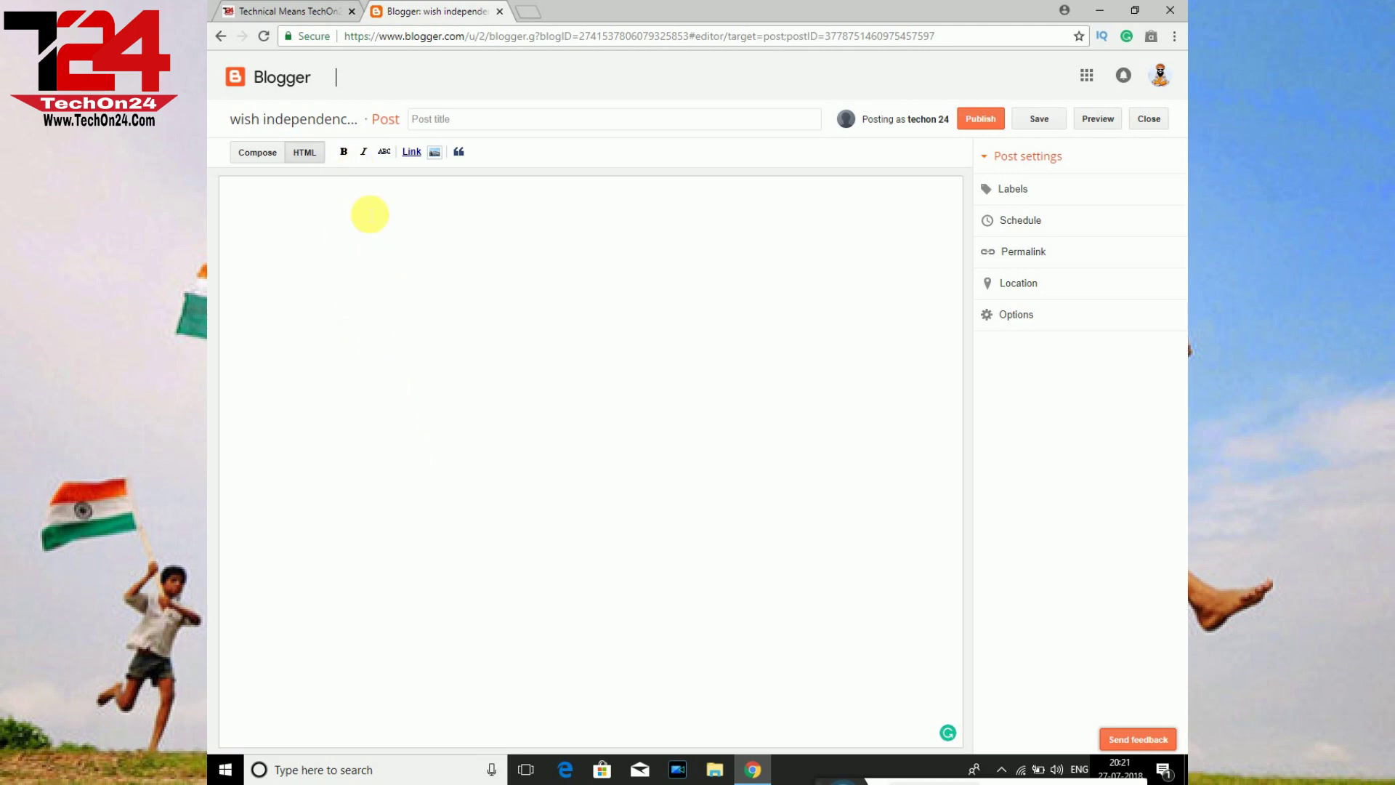
{"action": "left_click", "coordinate": [278, 10]}
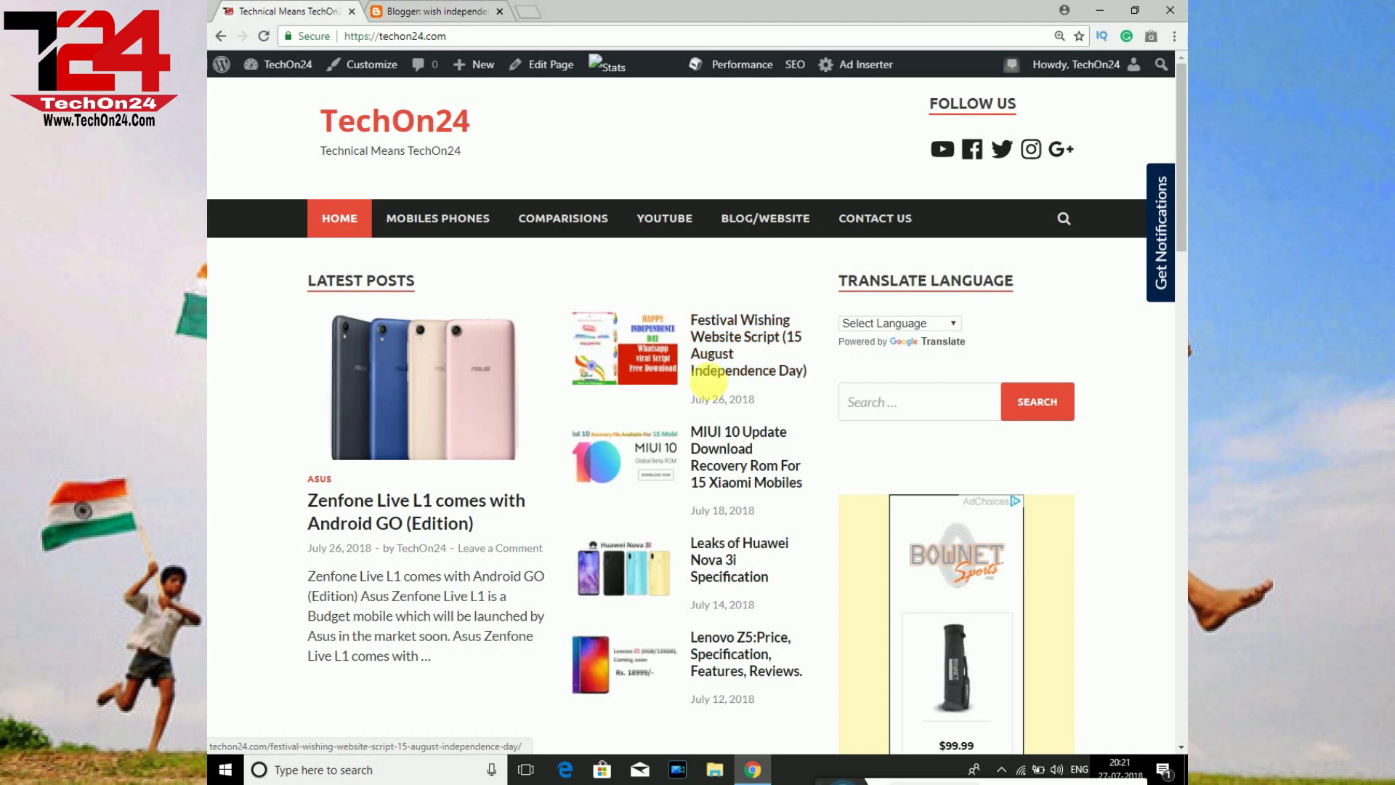
Step: Open the Festival Wishing Website Script article and follow its Step 1 link to MediaFire
{"action": "left_click", "coordinate": [699, 339]}
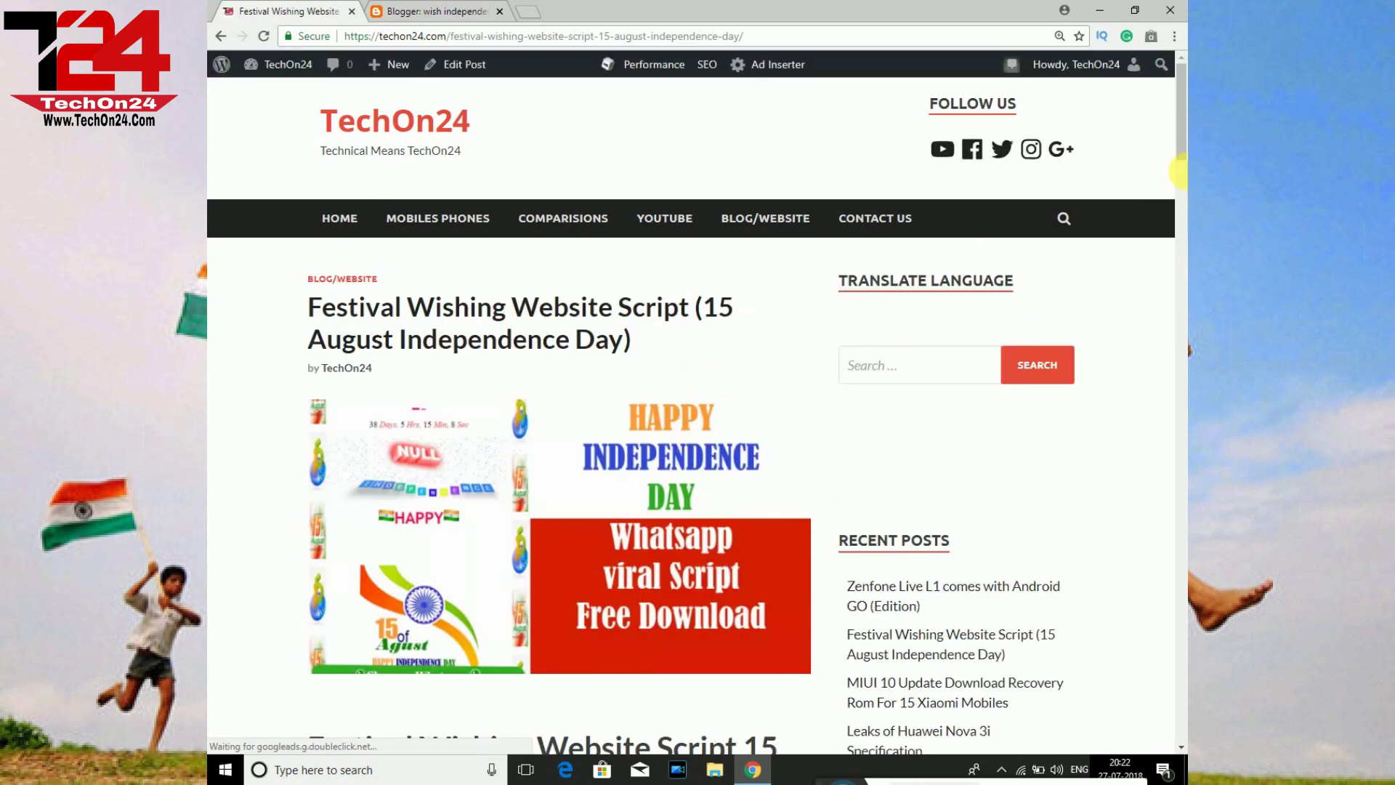
{"action": "left_click_drag", "start_coordinate": [1186, 119], "coordinate": [1187, 193]}
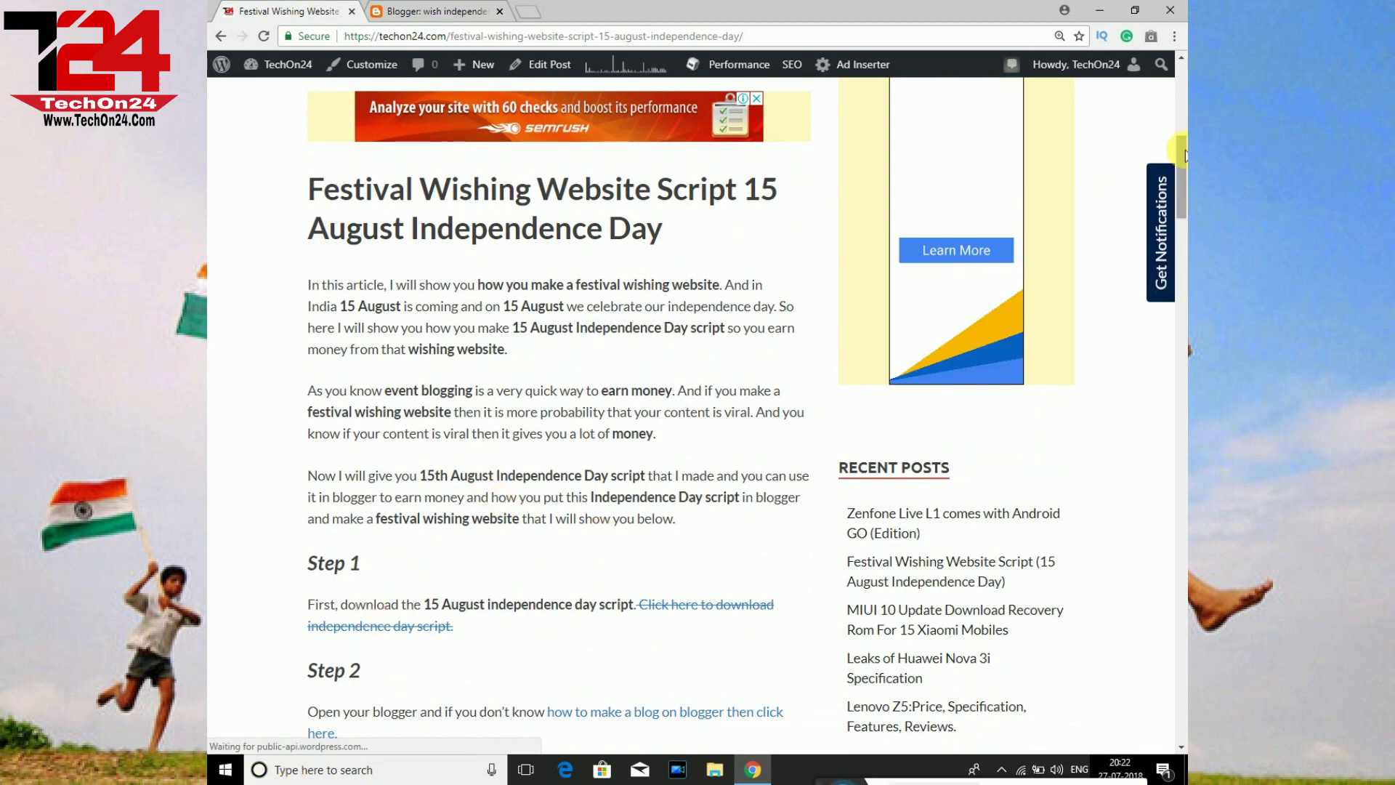
{"action": "mouse_move", "coordinate": [1185, 155]}
{"action": "left_mouse_down"}
{"action": "mouse_move", "coordinate": [1185, 326]}
{"action": "mouse_move", "coordinate": [1185, 175]}
{"action": "left_mouse_up"}
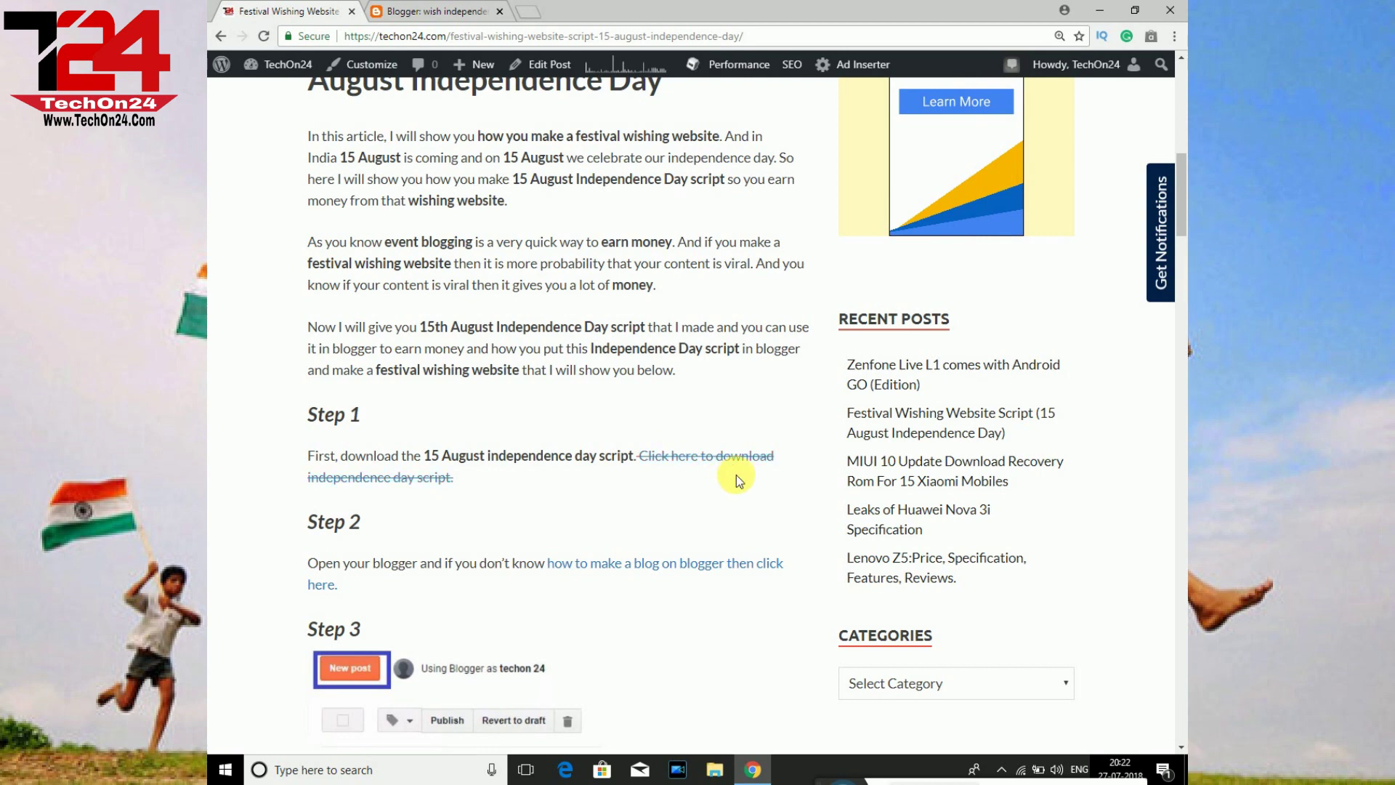
{"action": "left_click", "coordinate": [701, 458]}
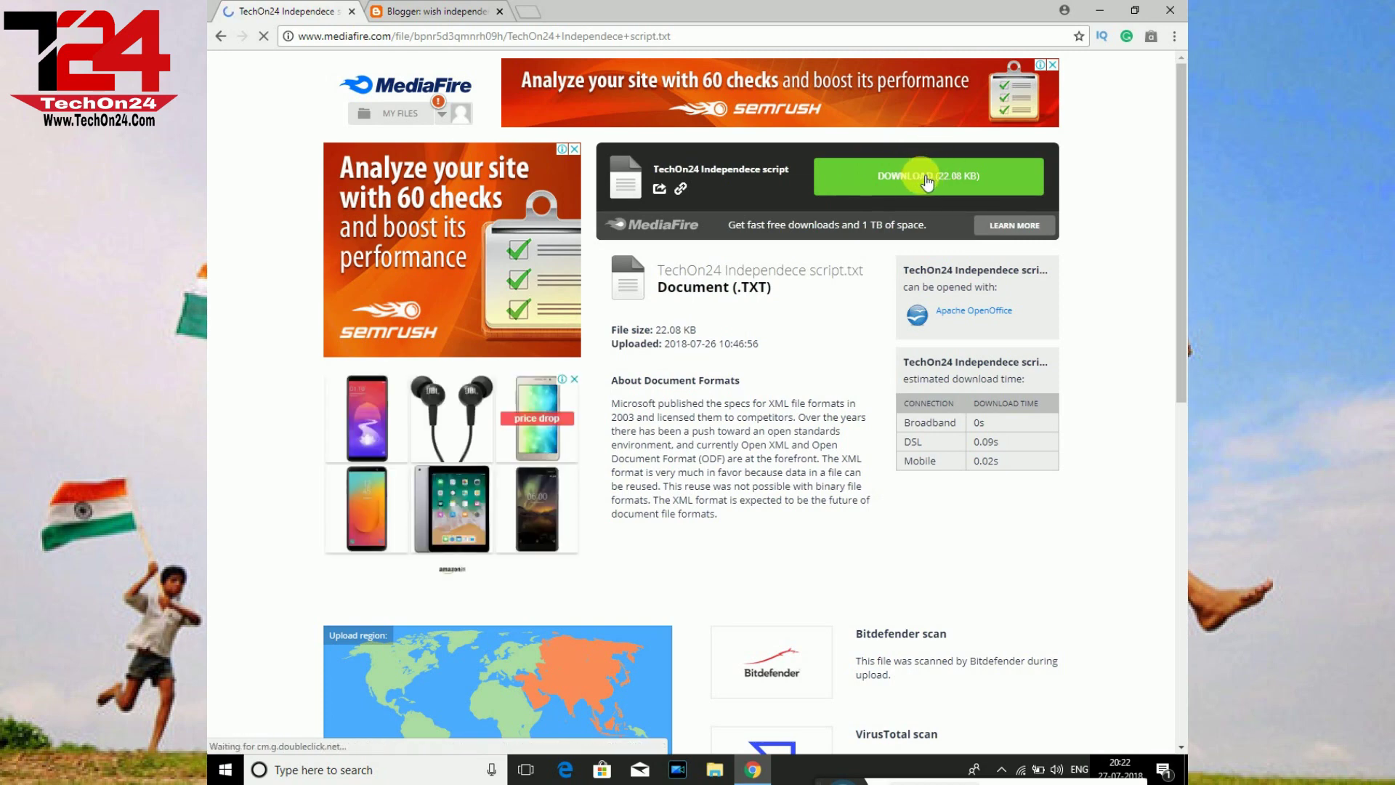
Step: Download 'TechOn24 Independece script.txt' from MediaFire and locate it on the desktop
{"action": "left_click", "coordinate": [921, 178]}
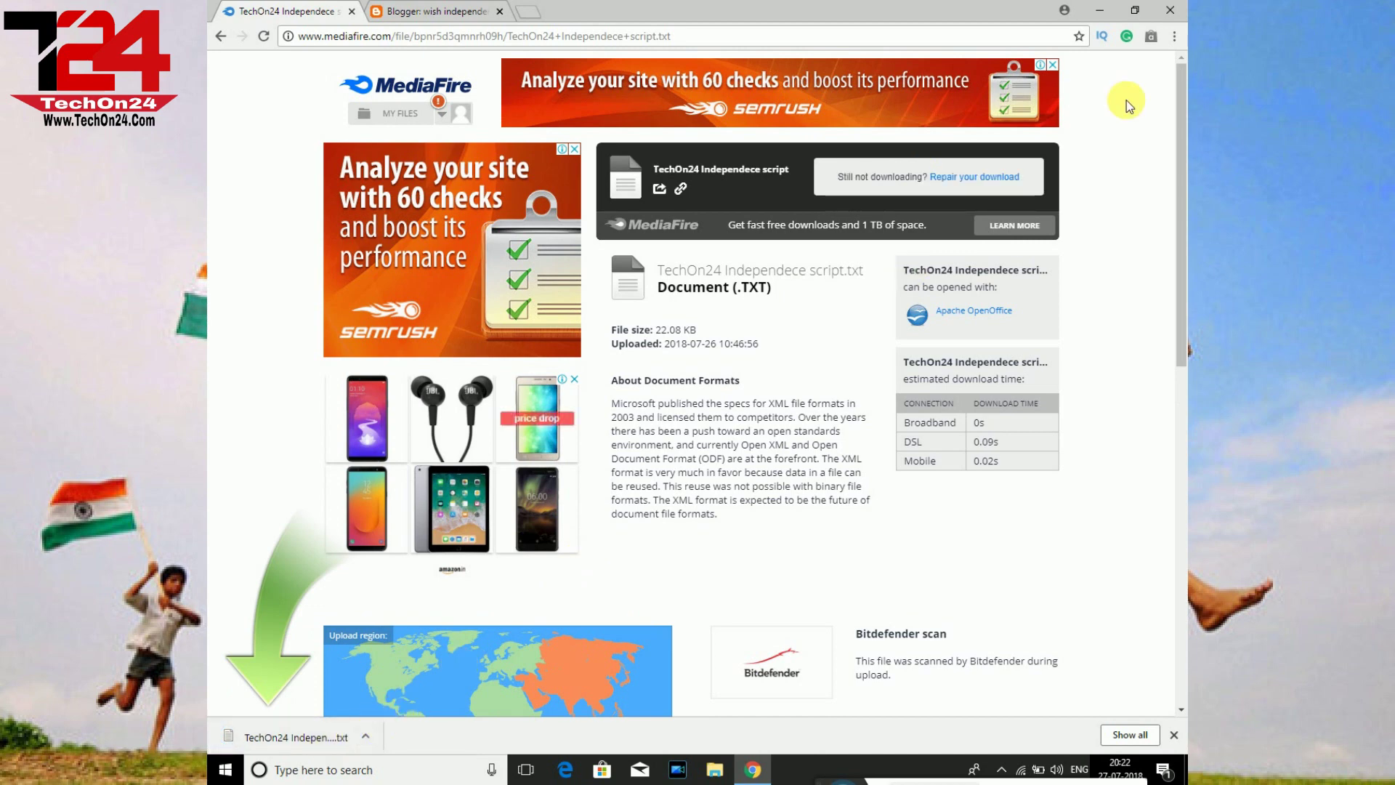
{"action": "left_click", "coordinate": [1109, 10]}
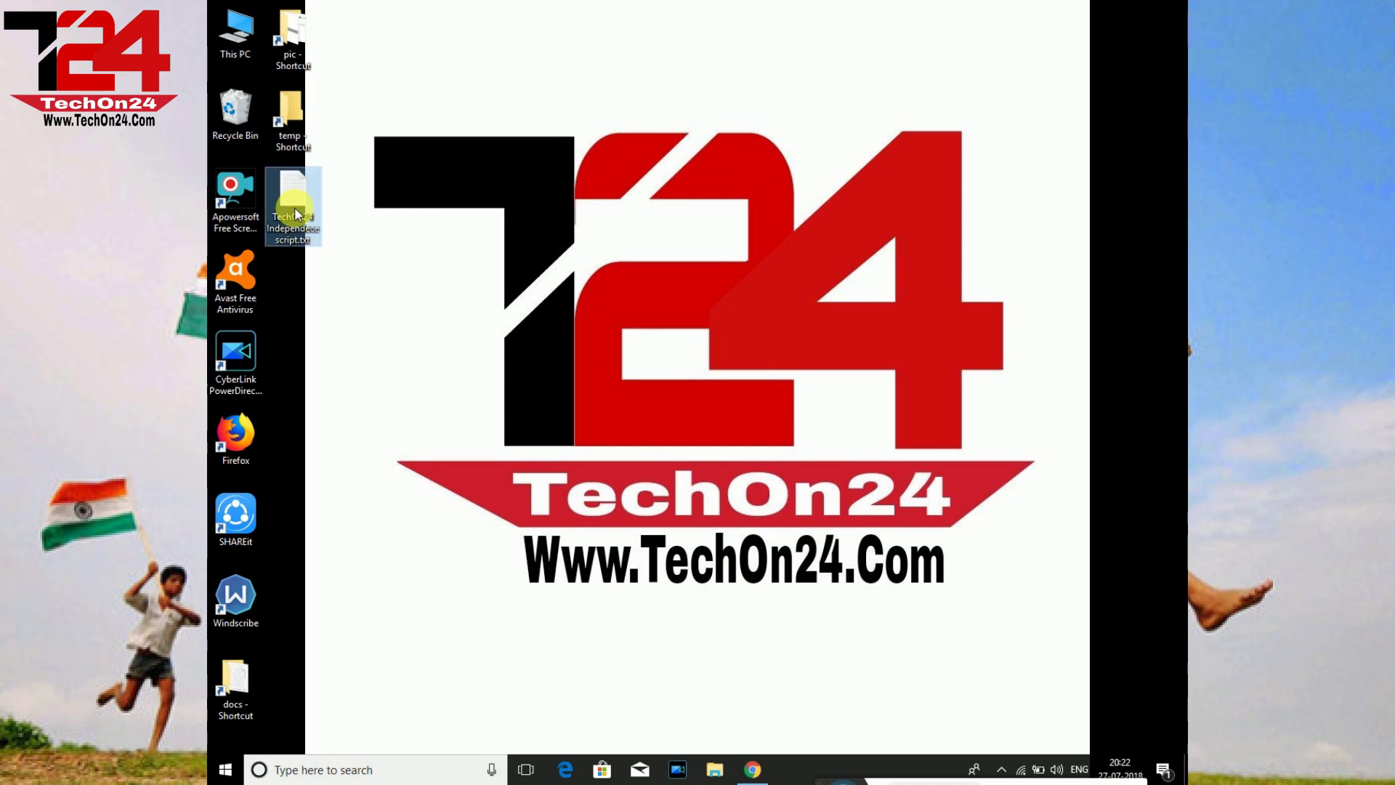
{"action": "left_click", "coordinate": [315, 221]}
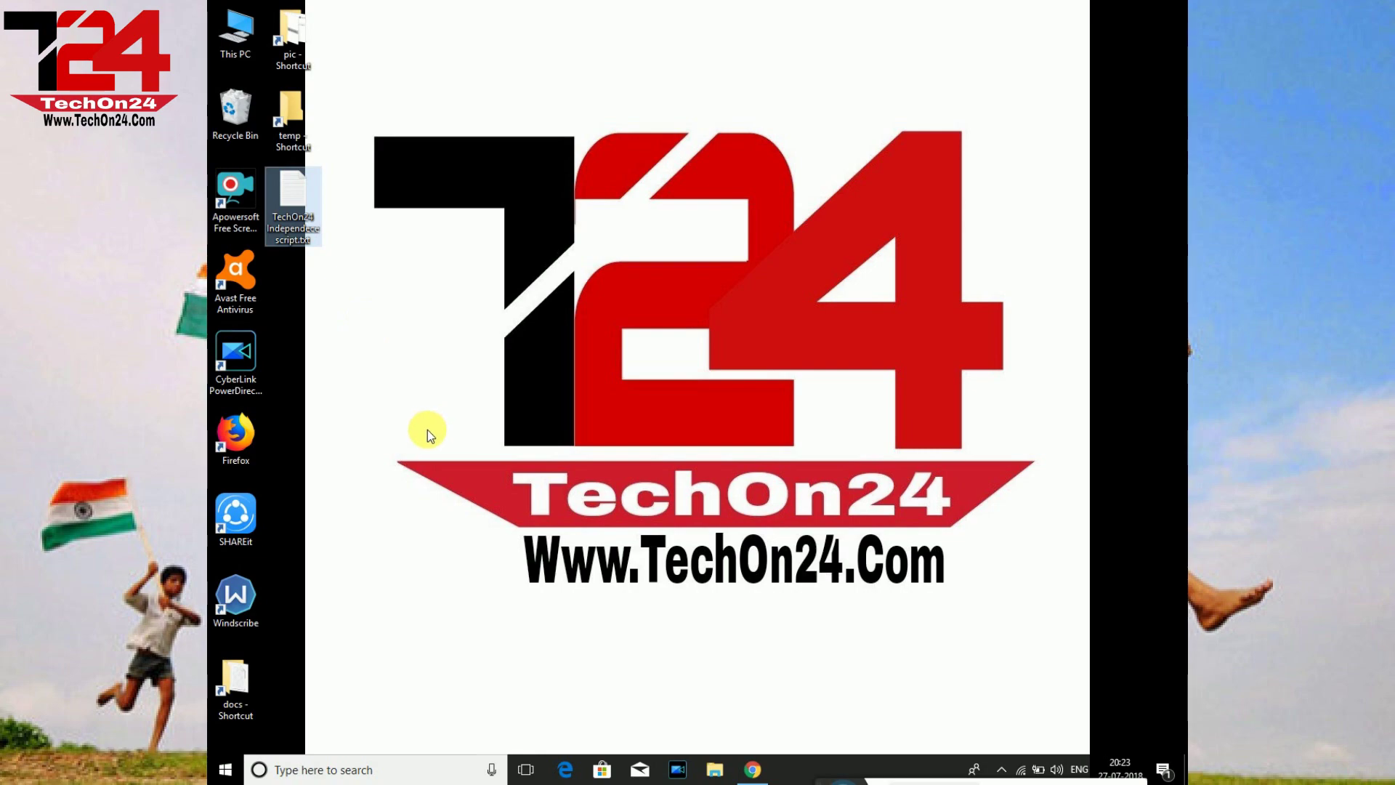
{"action": "left_click", "coordinate": [752, 769]}
Step: Open the blog's Settings and select the address wishindependencedaymagic.blogspot.com
{"action": "left_click", "coordinate": [430, 10]}
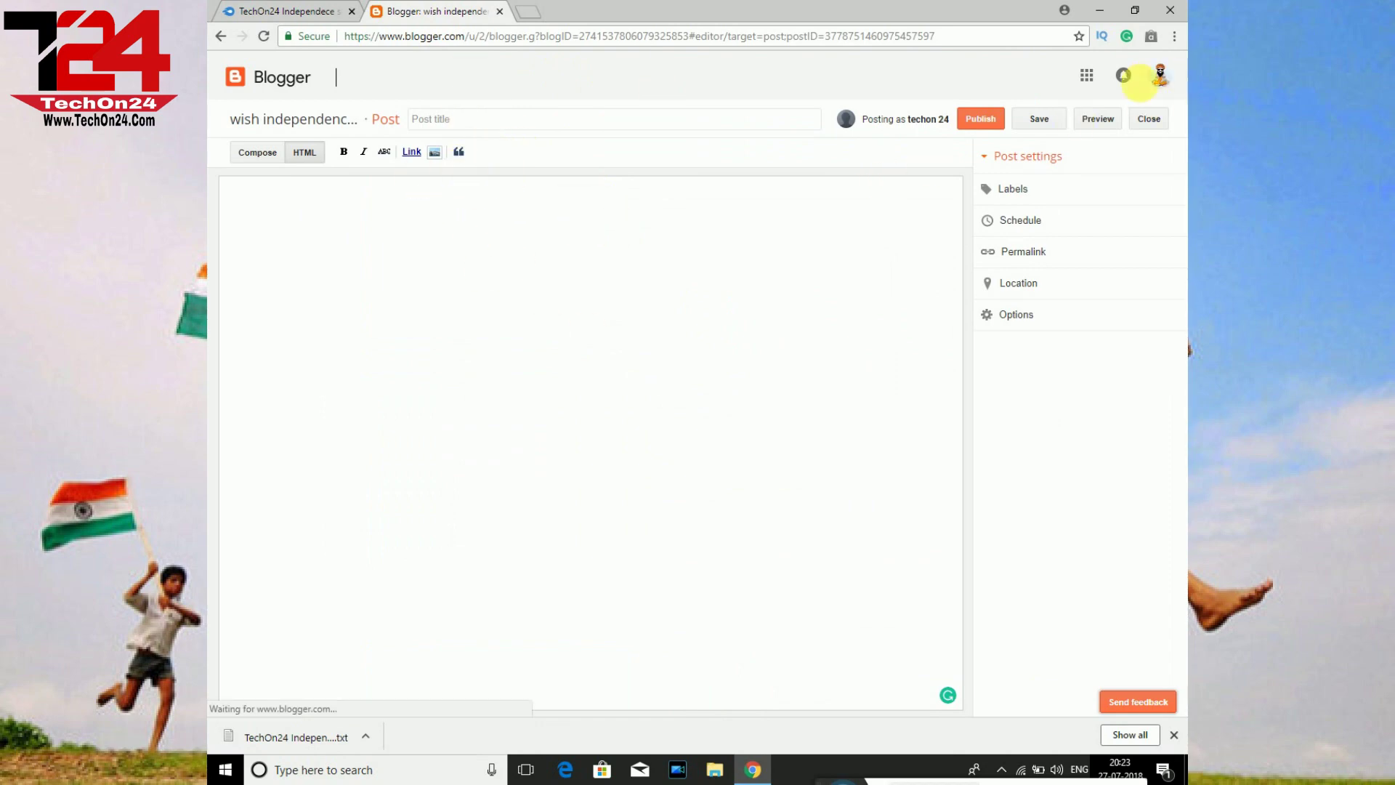
{"action": "left_click", "coordinate": [220, 37]}
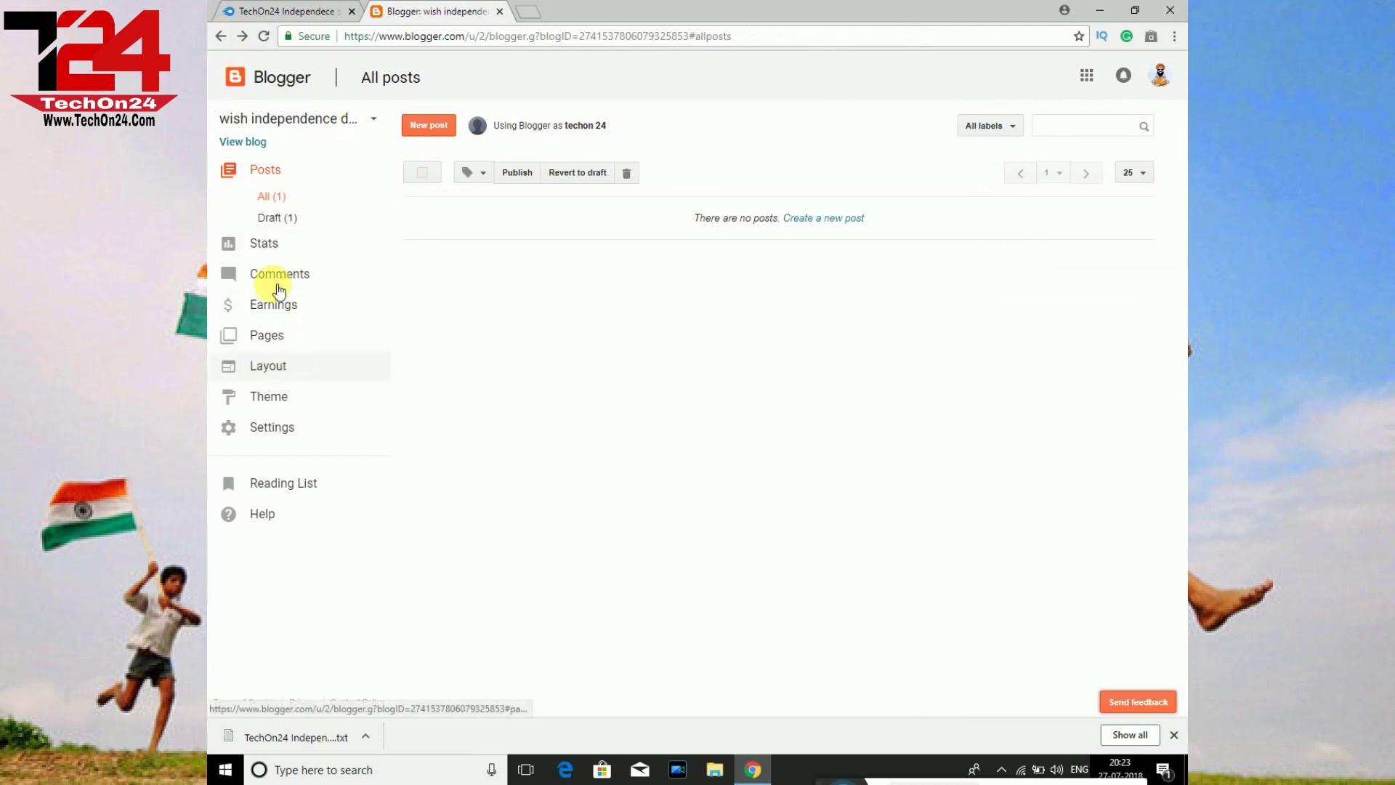
{"action": "left_click", "coordinate": [284, 434]}
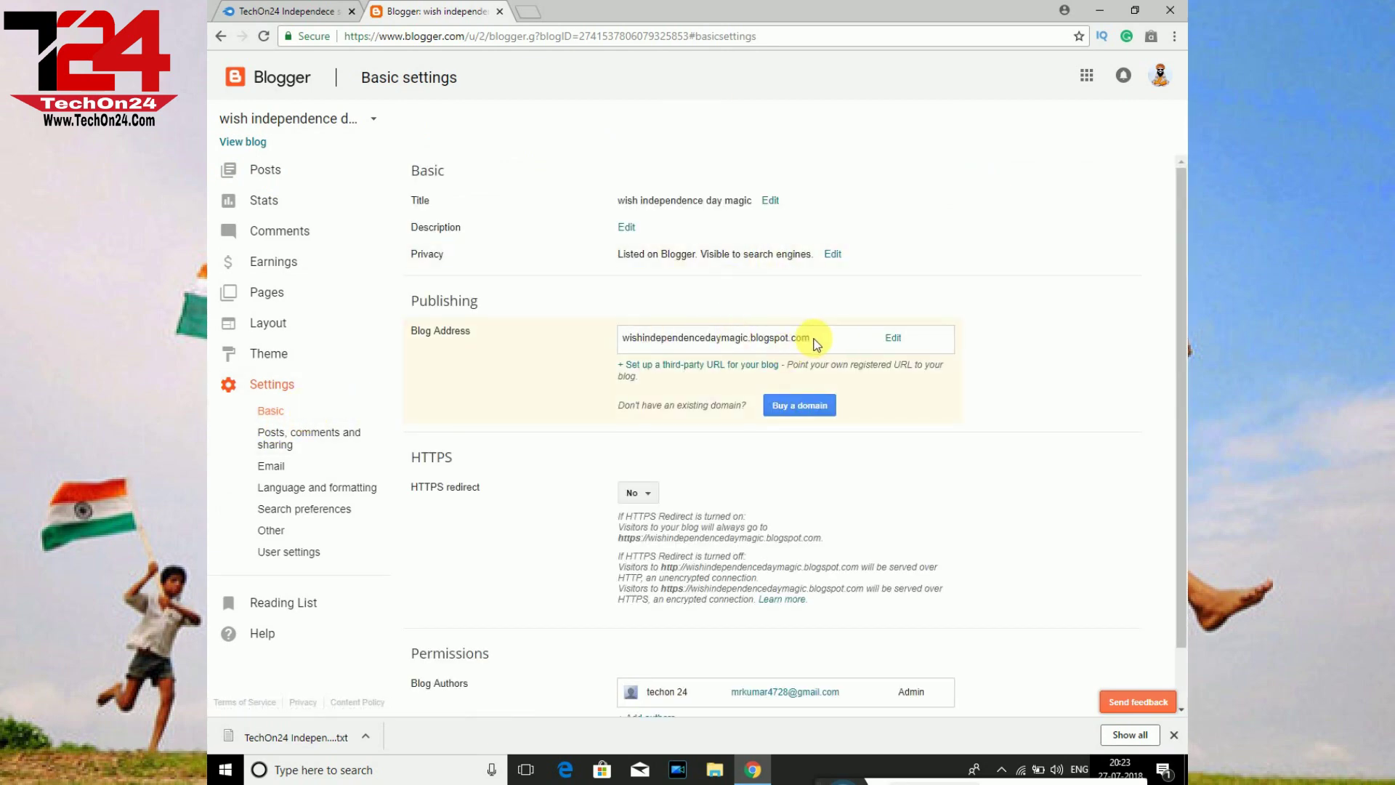
{"action": "left_click_drag", "start_coordinate": [810, 339], "coordinate": [623, 342]}
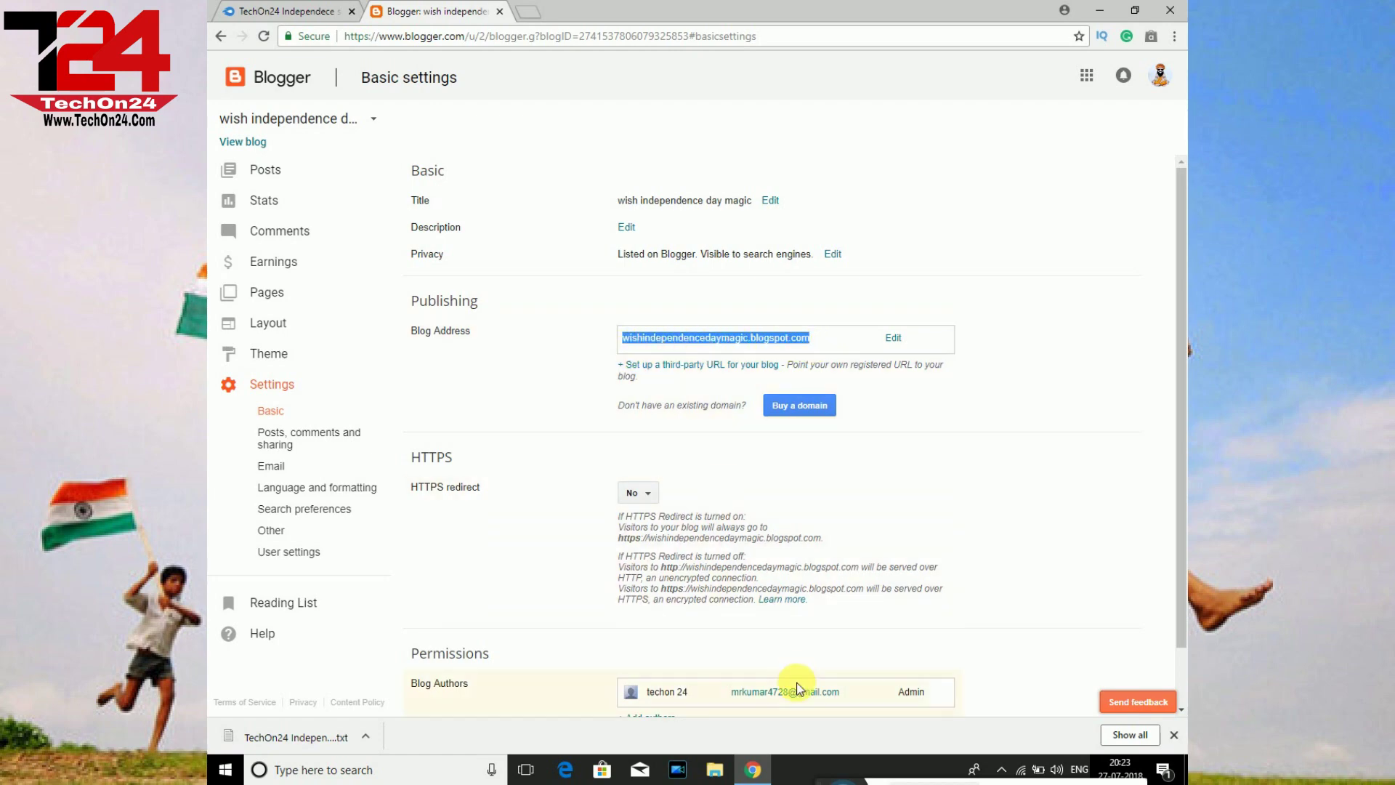
{"action": "left_click", "coordinate": [753, 772]}
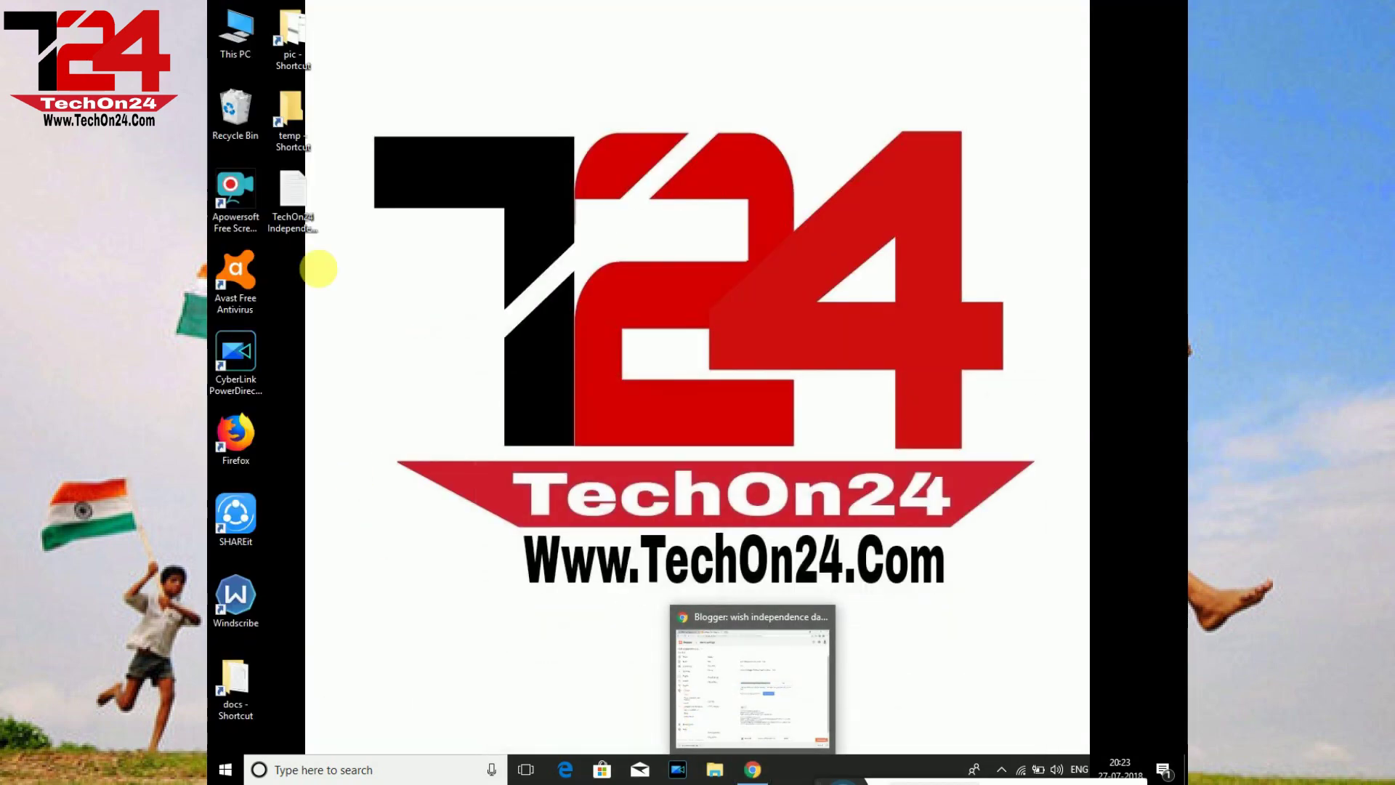
Step: Open the script file in Notepad maximized, scroll through it, and close it
{"action": "double_click", "coordinate": [304, 220]}
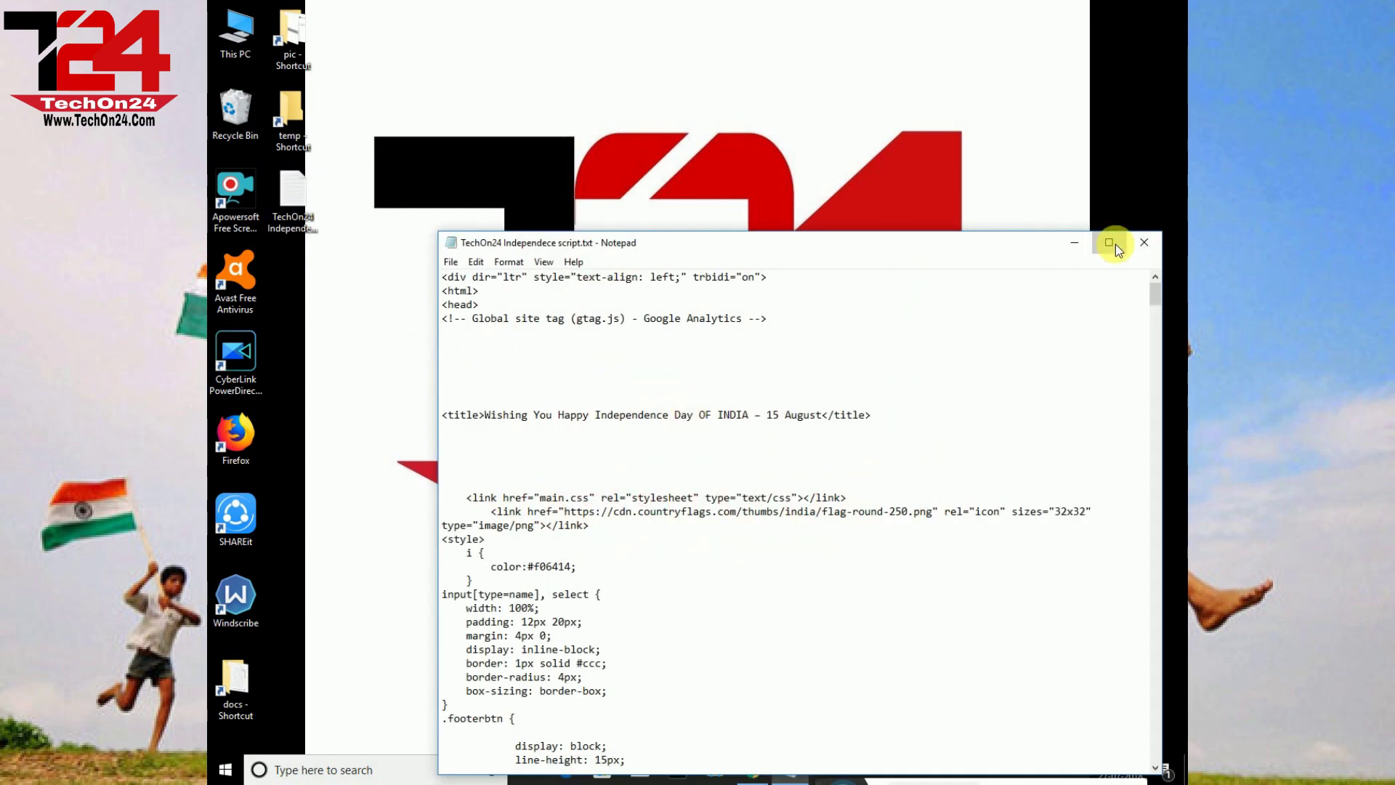
{"action": "left_click", "coordinate": [1115, 244]}
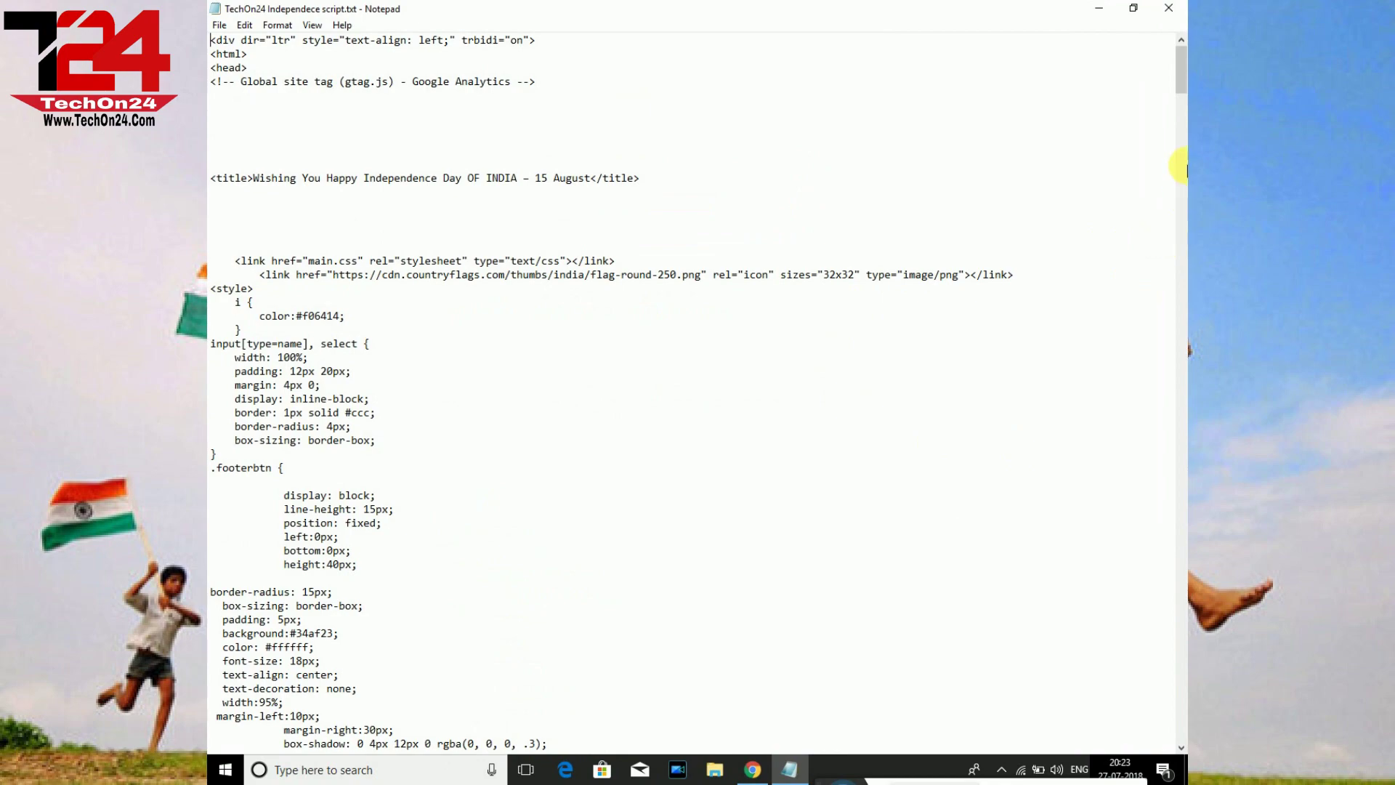
{"action": "left_click", "coordinate": [1181, 100]}
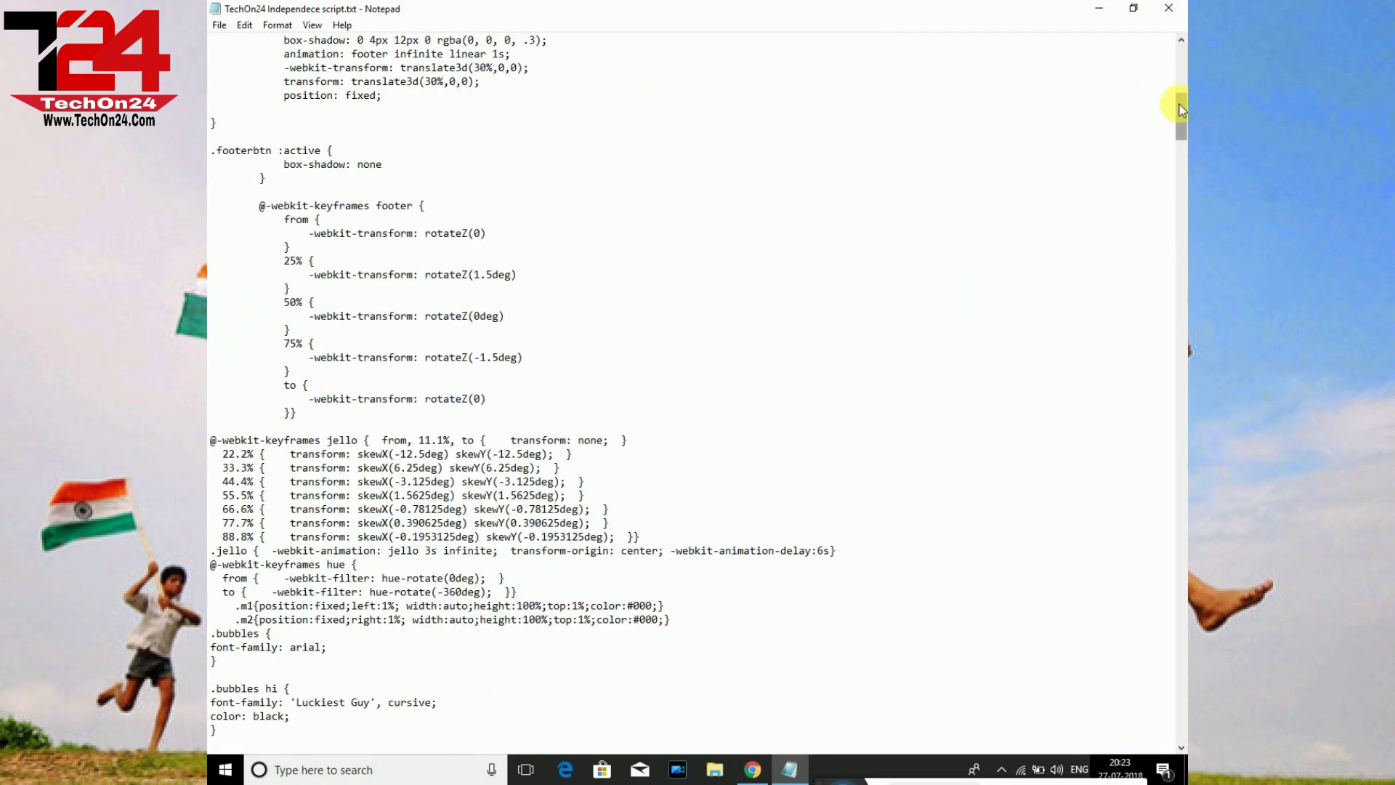
{"action": "left_click_drag", "start_coordinate": [1179, 109], "coordinate": [1170, 13]}
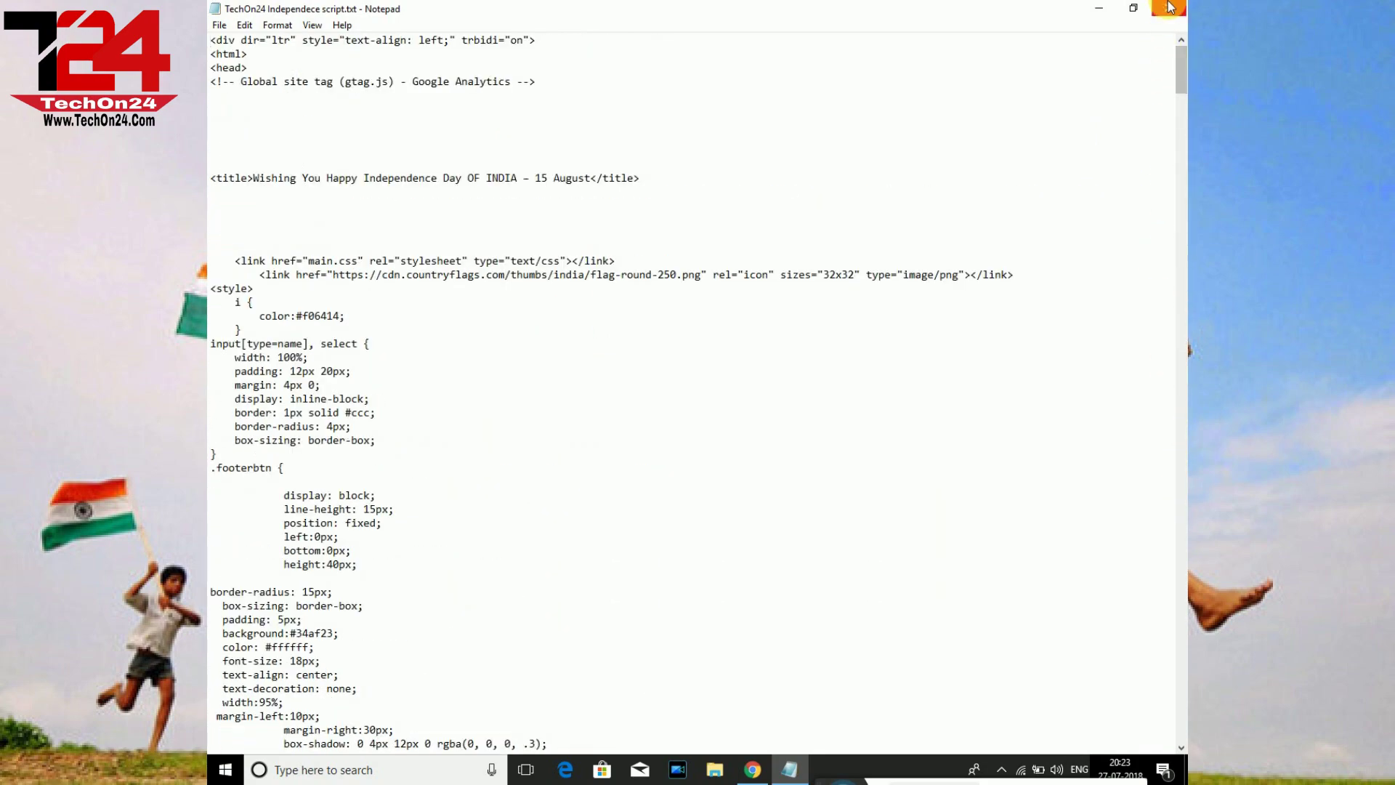
{"action": "left_click", "coordinate": [1170, 8]}
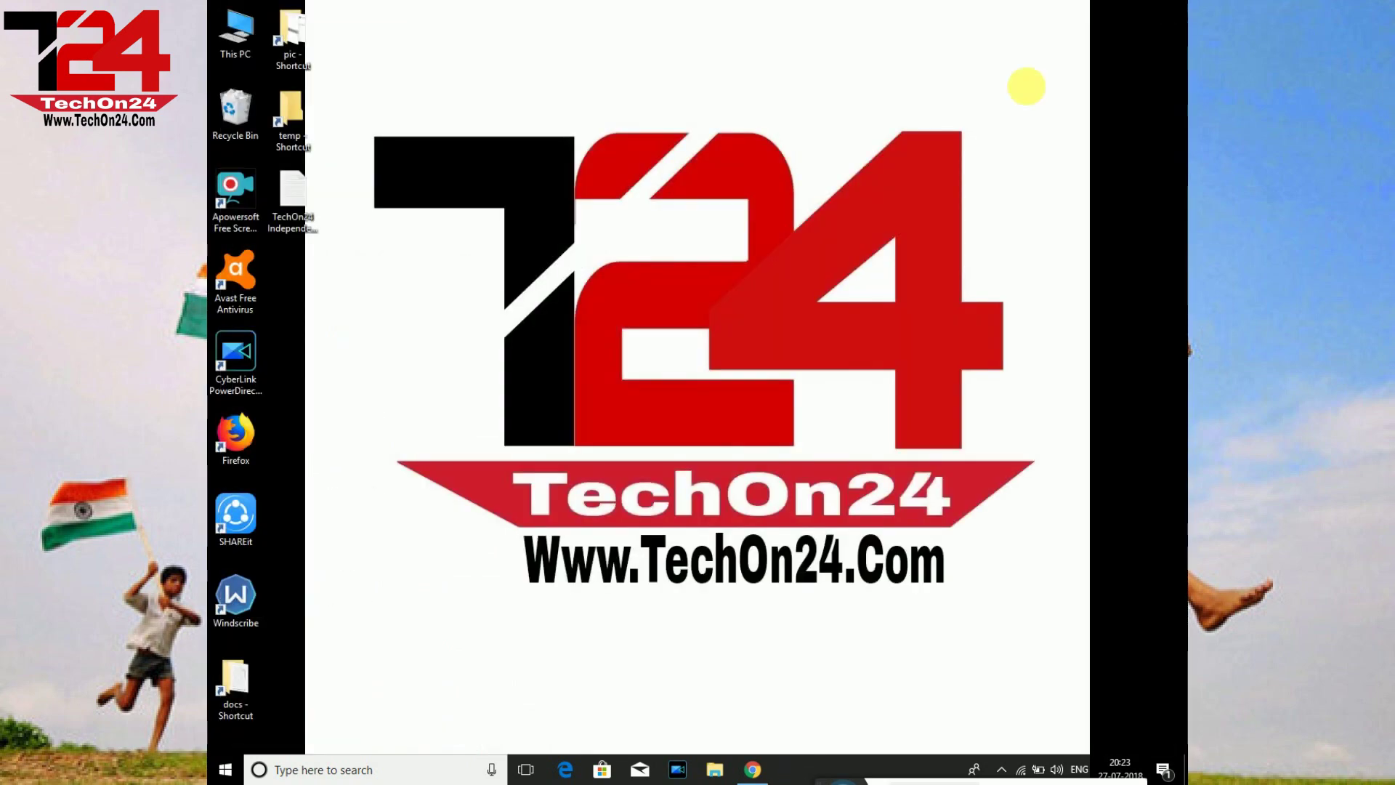
Step: Reopen the script via right-click Edit, close Notepad again, and restore Chrome
{"action": "right_click", "coordinate": [297, 199]}
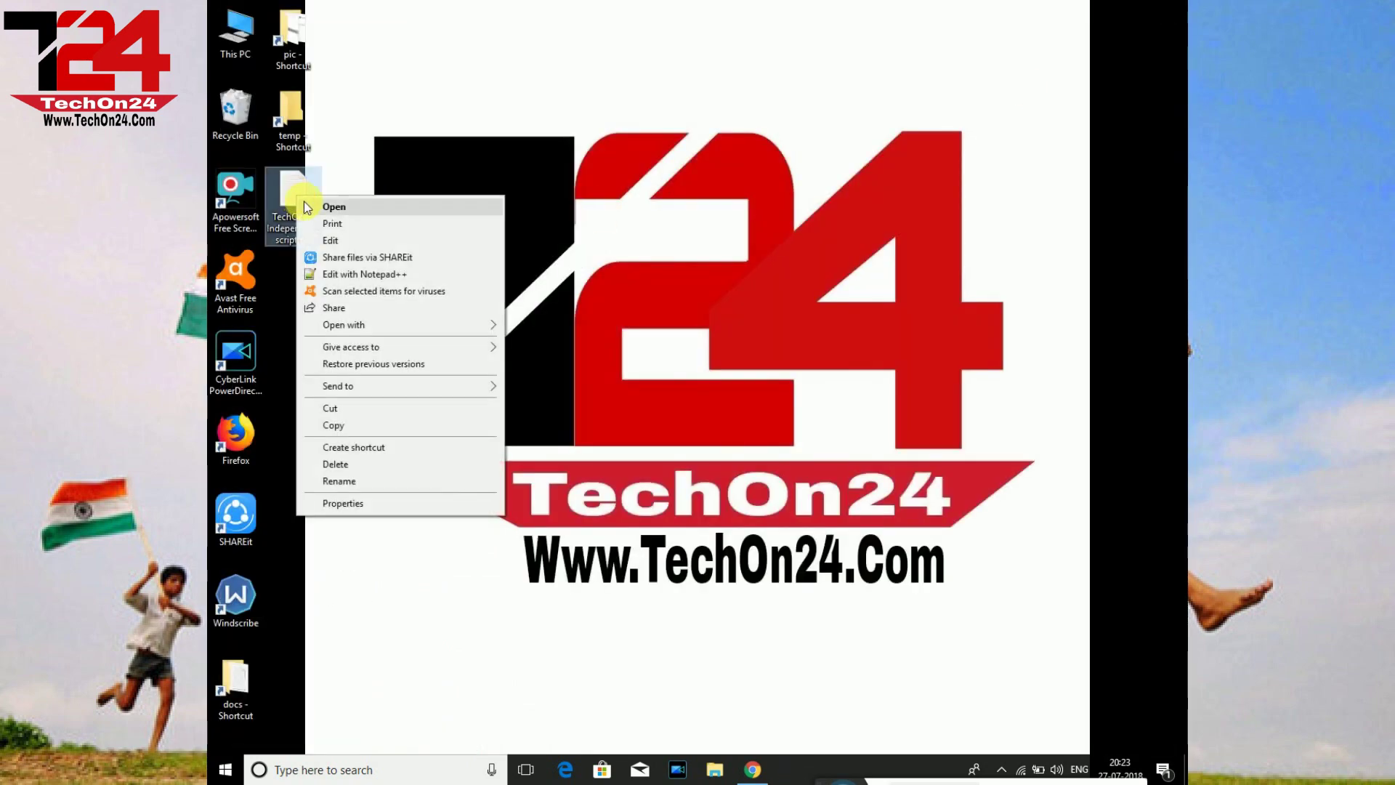
{"action": "left_click", "coordinate": [329, 243]}
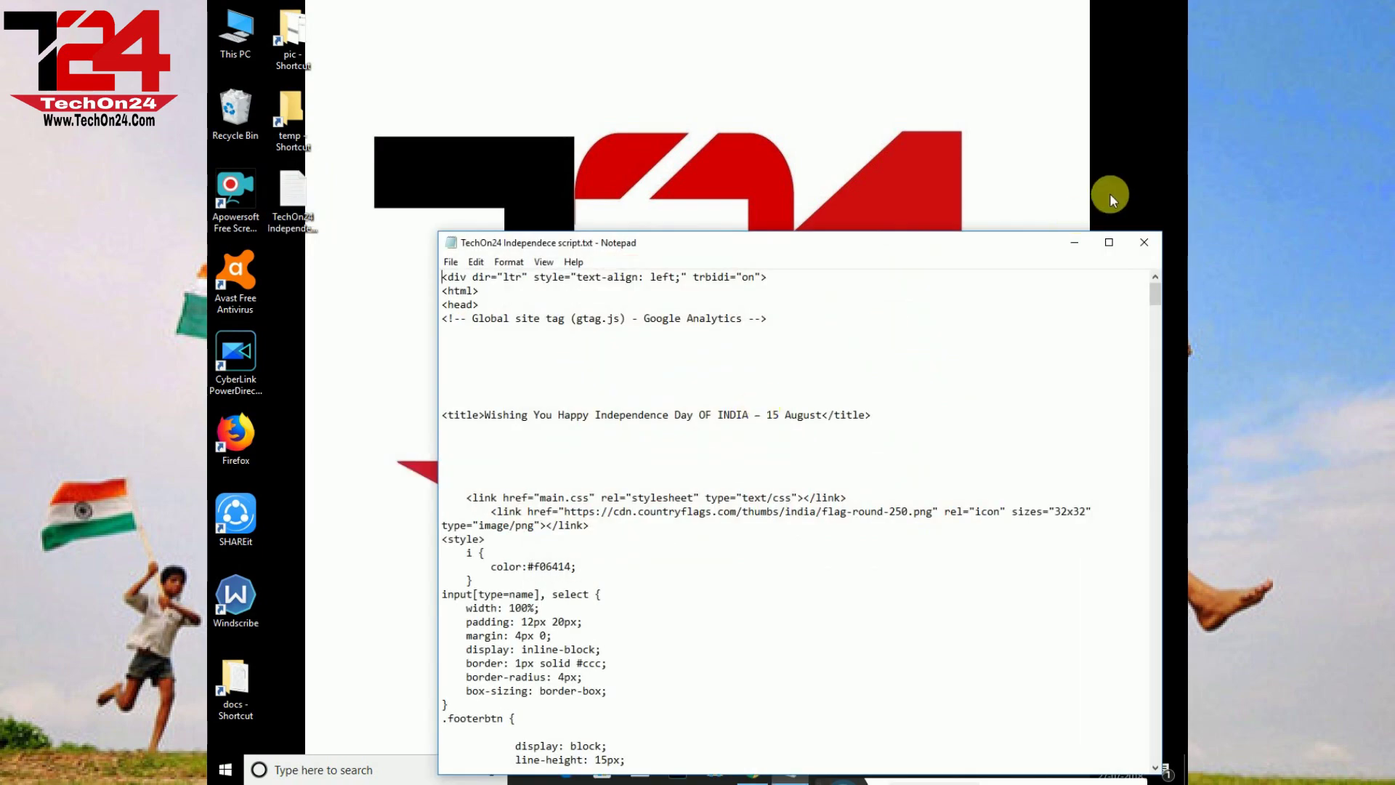
{"action": "left_click", "coordinate": [1110, 244]}
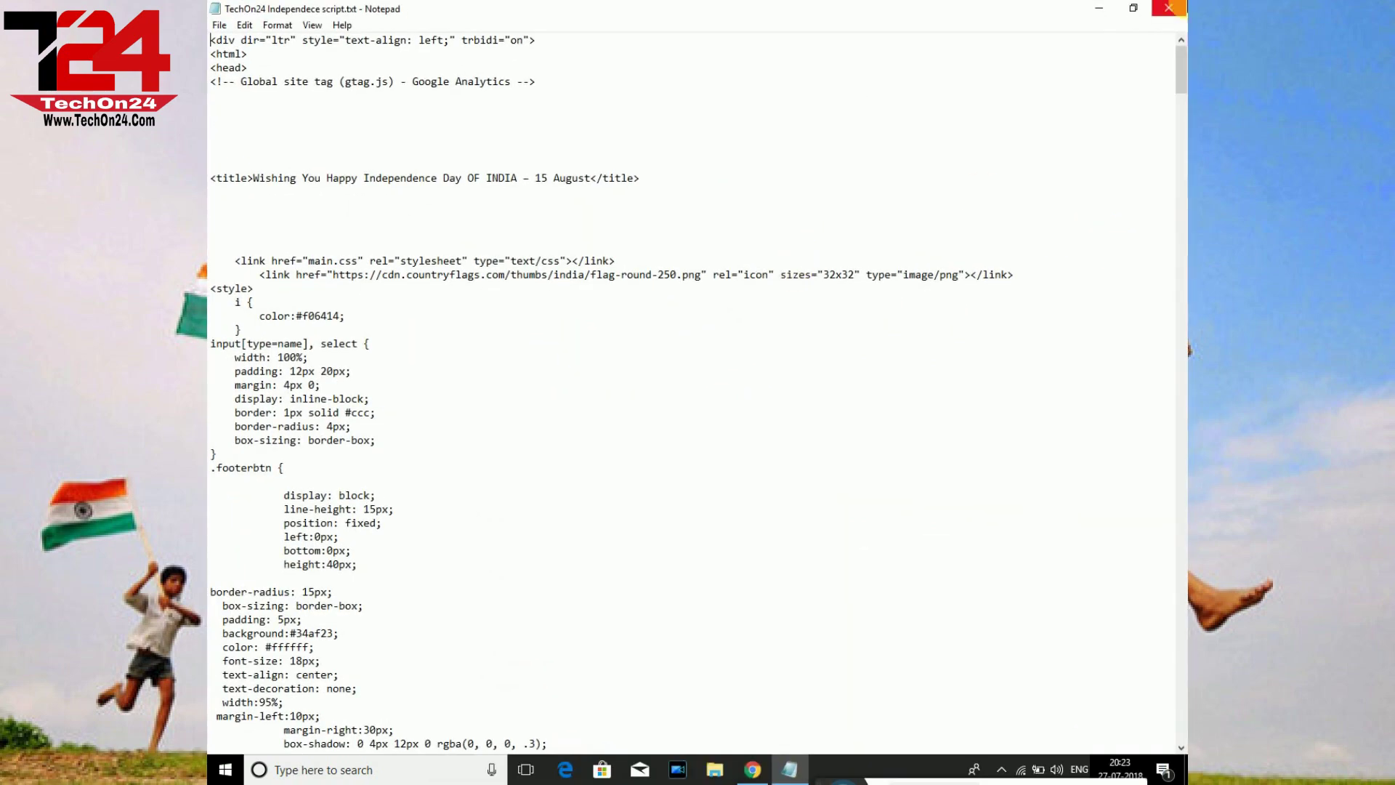
{"action": "left_click", "coordinate": [1168, 8]}
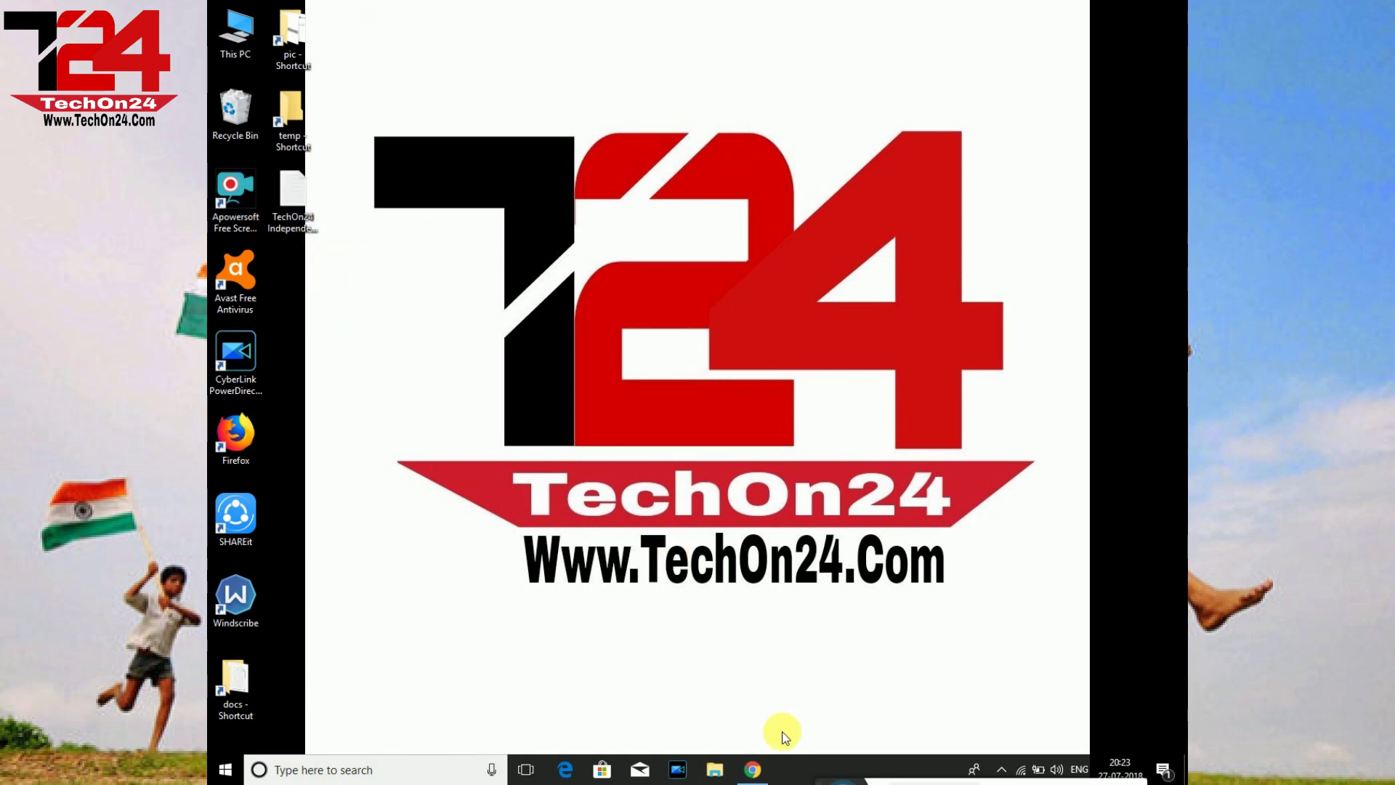
{"action": "left_click", "coordinate": [753, 772]}
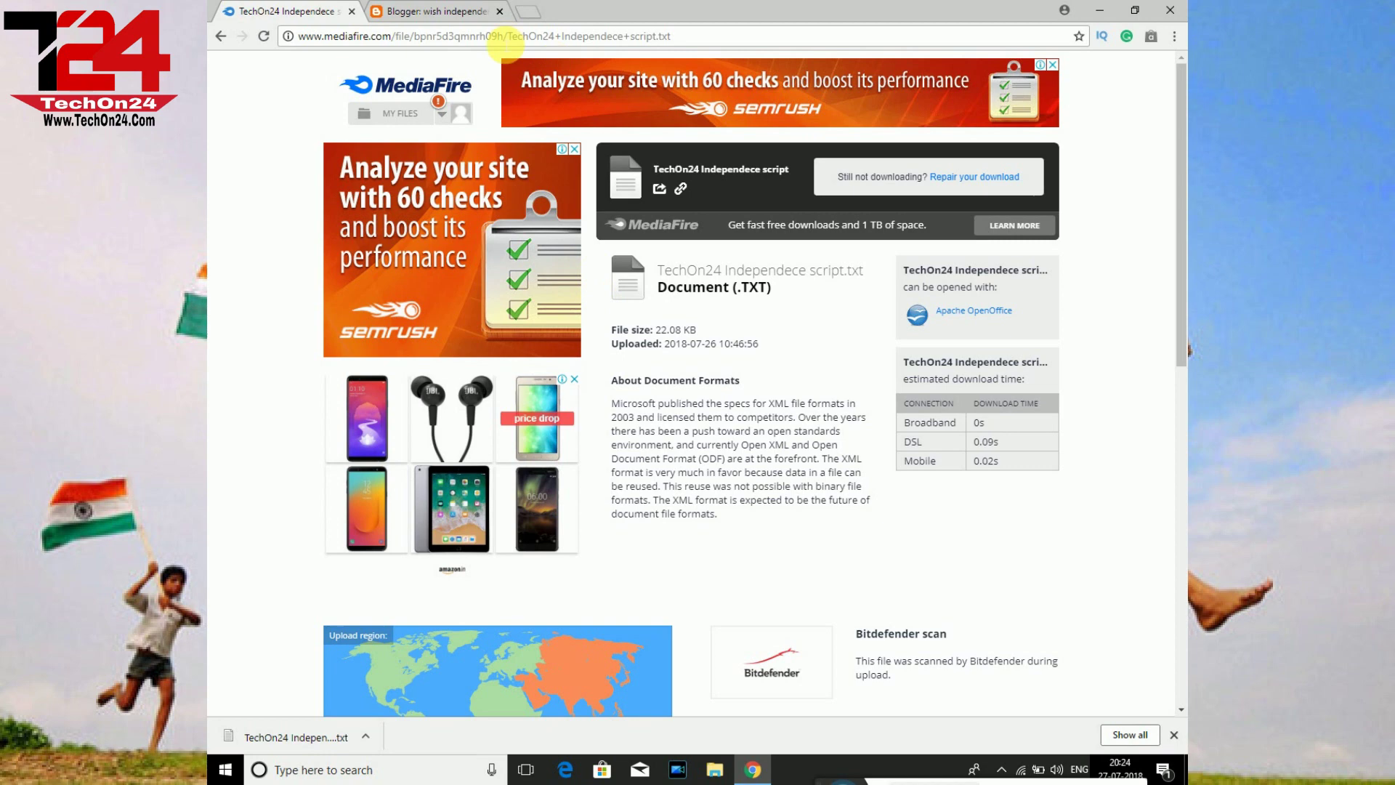
Step: Go back to the festival article and follow its Step 5 Notepad++ 7.5.8 download link
{"action": "left_click", "coordinate": [223, 46]}
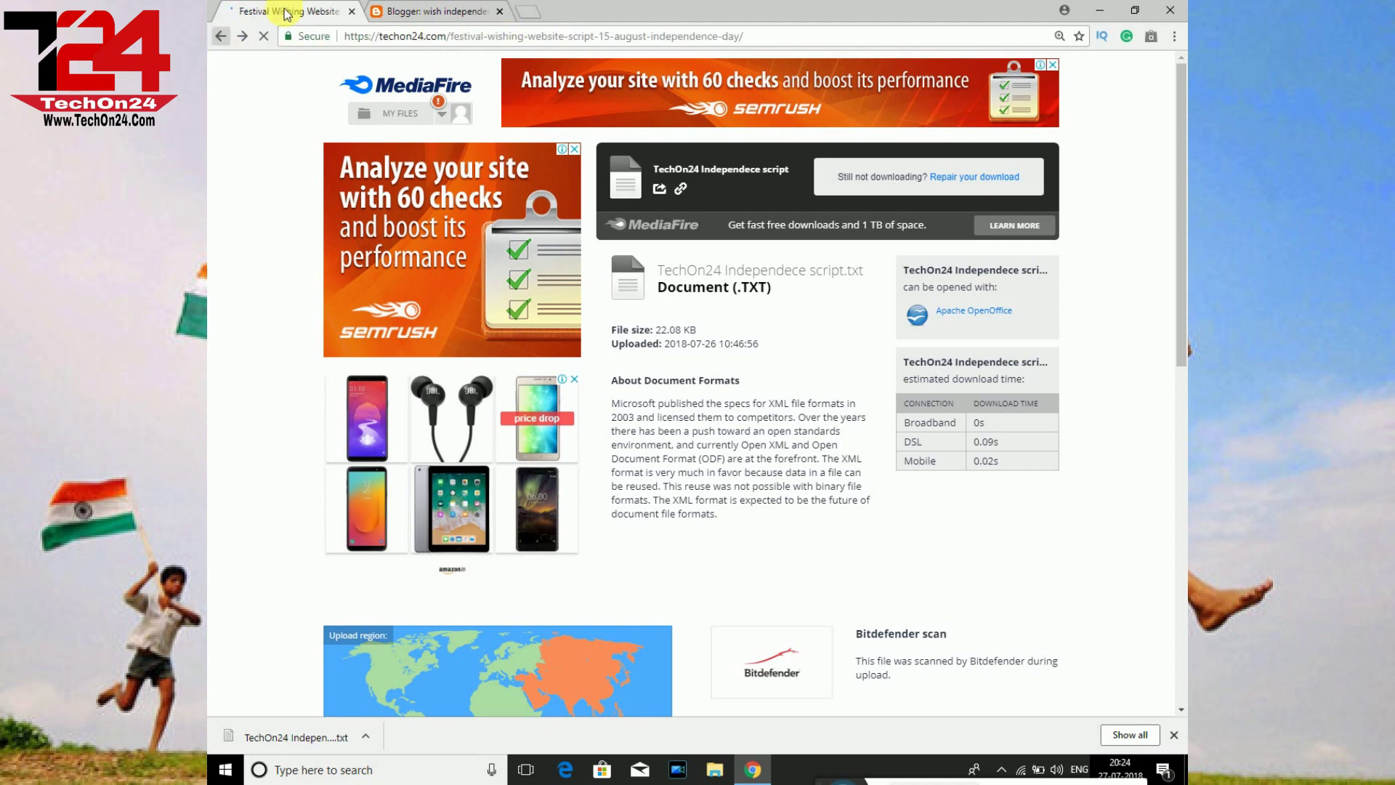
{"action": "key", "text": "ctrl+t"}
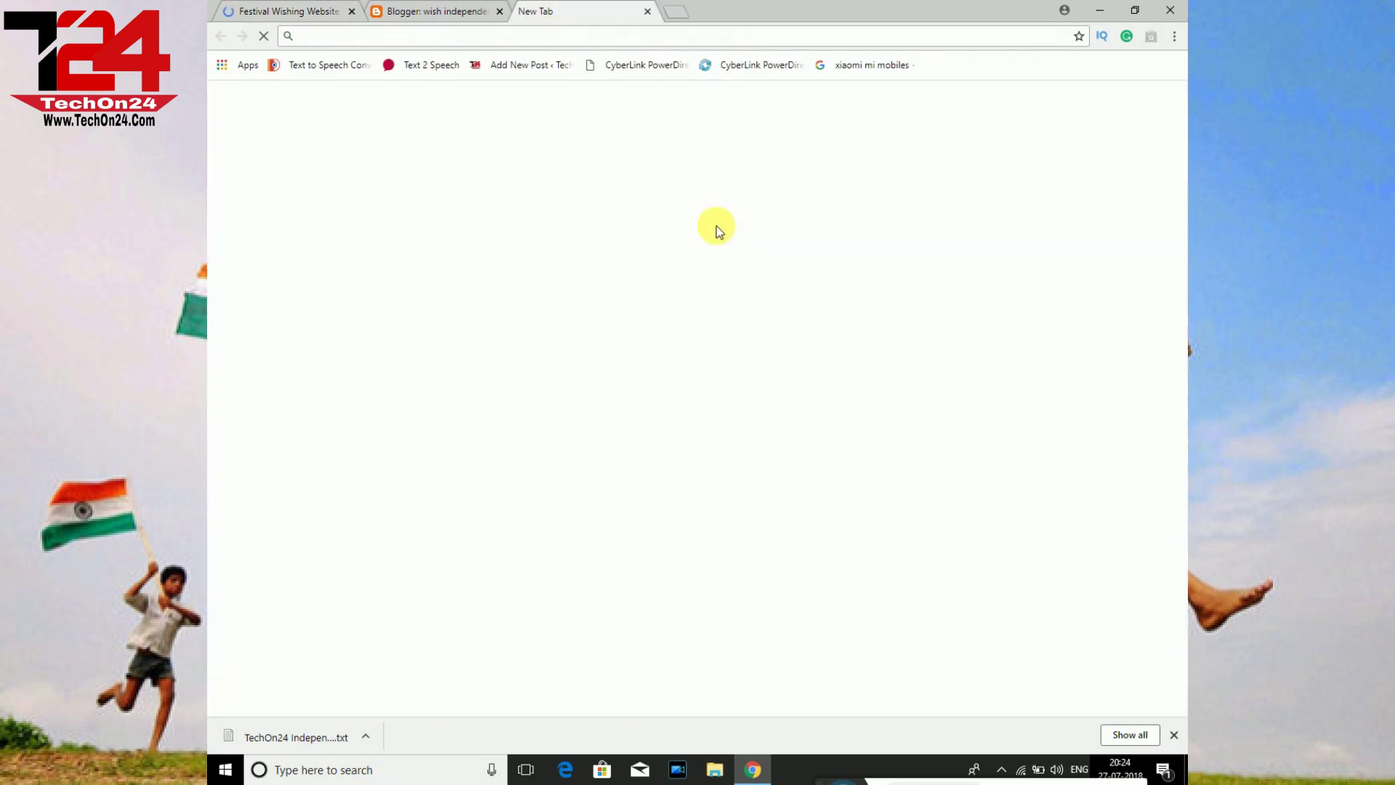
{"action": "type", "text": "note"}
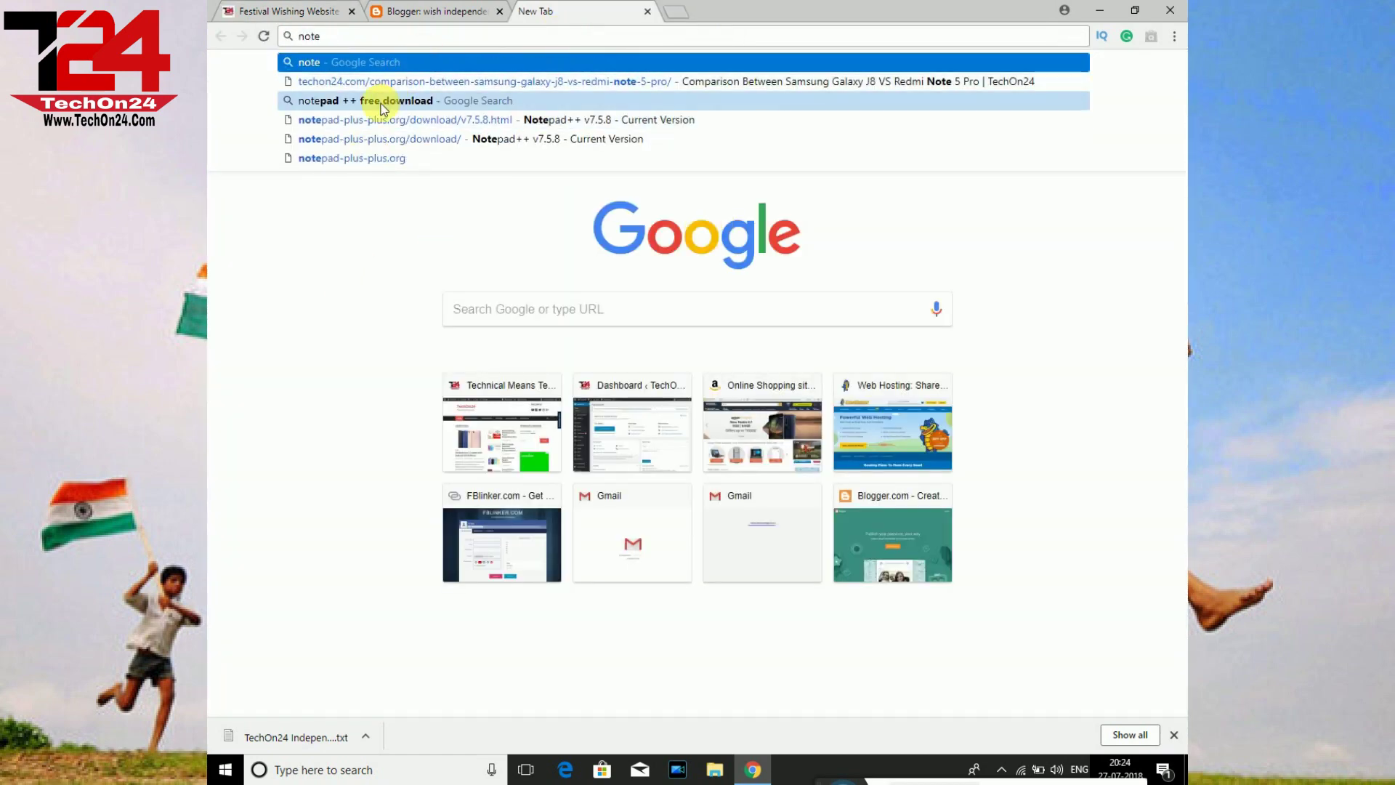
{"action": "left_click", "coordinate": [298, 9]}
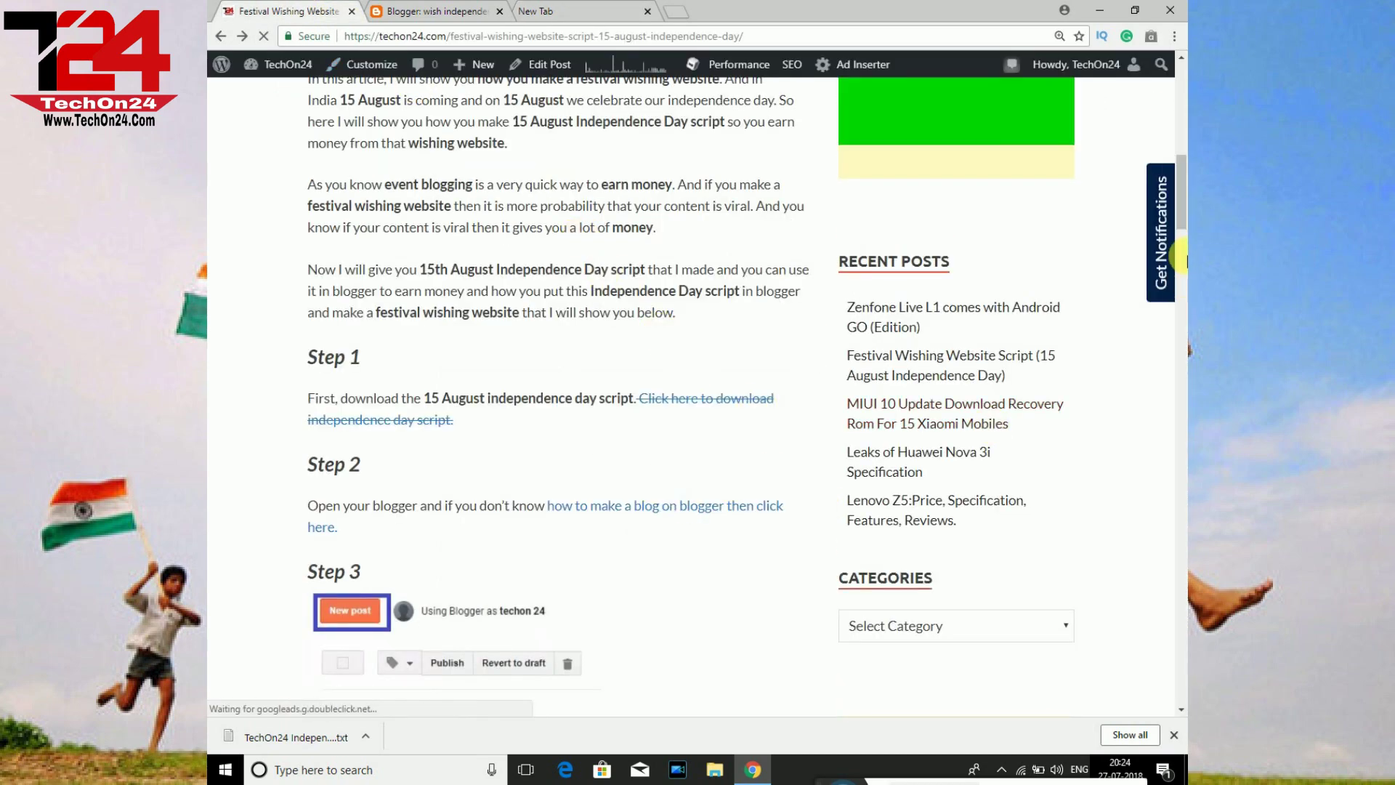
{"action": "left_click_drag", "start_coordinate": [1183, 215], "coordinate": [1183, 305]}
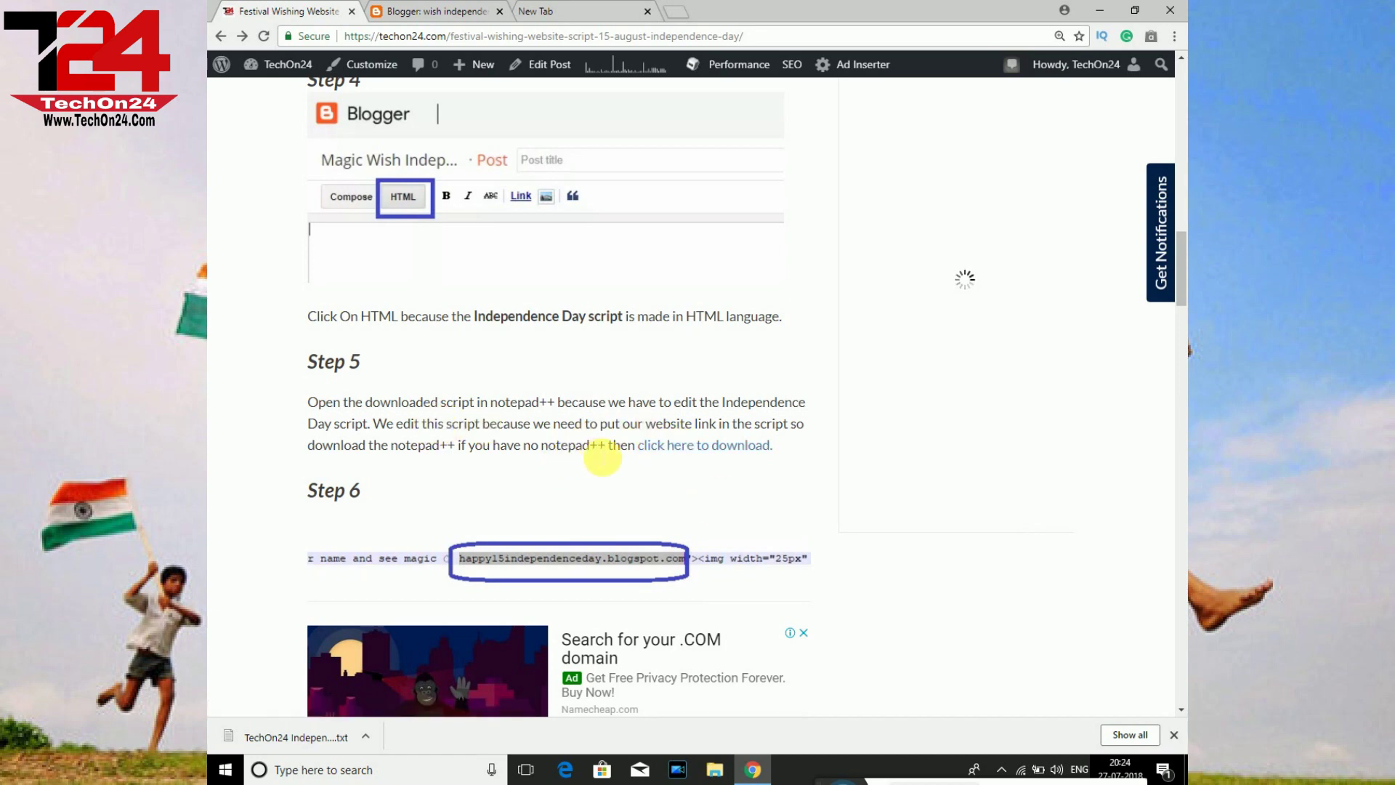
{"action": "left_click", "coordinate": [709, 451]}
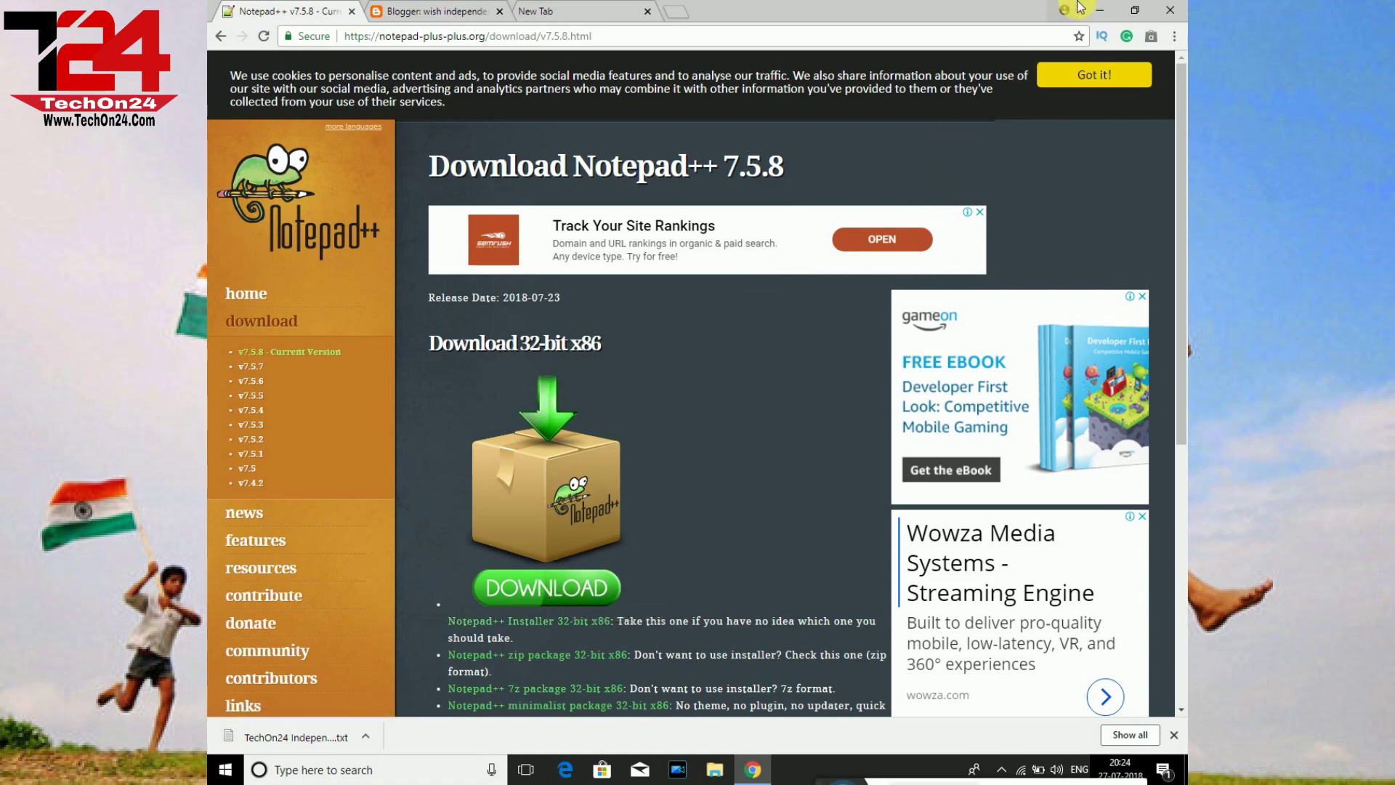
Step: Open the script with Notepad++ and select happy15independenceday.blogspot.com on line 729
{"action": "left_click", "coordinate": [1102, 9]}
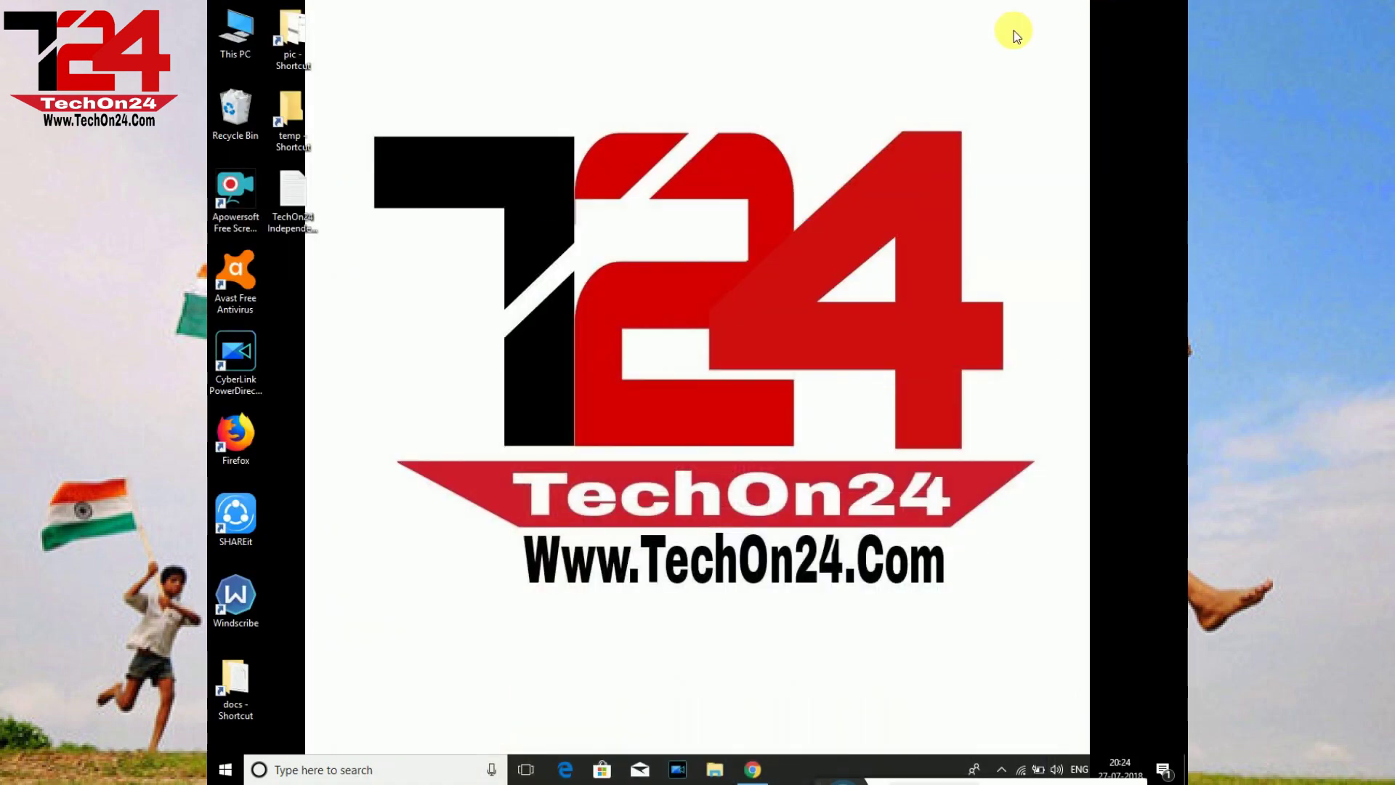
{"action": "left_click", "coordinate": [298, 199]}
{"action": "right_click", "coordinate": [299, 199]}
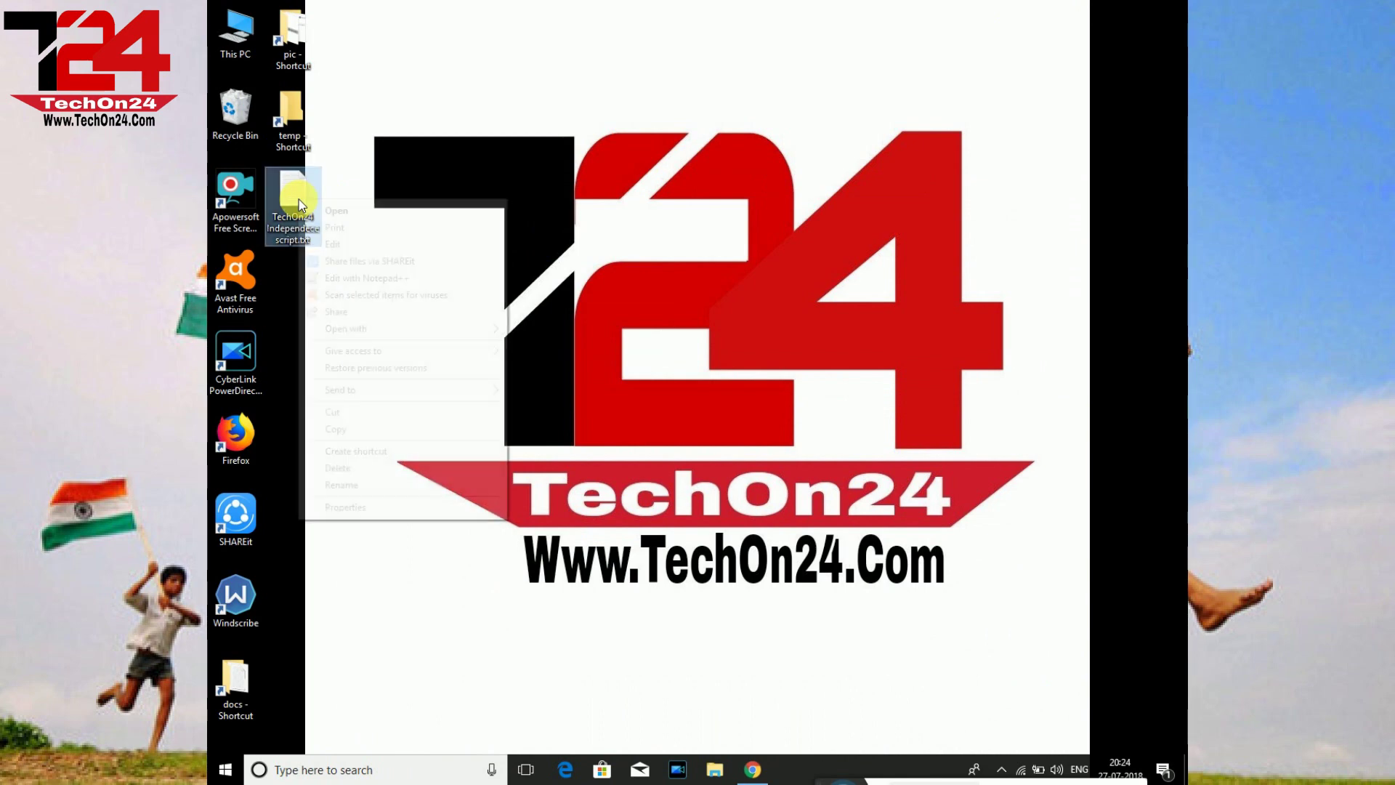
{"action": "left_click", "coordinate": [272, 269]}
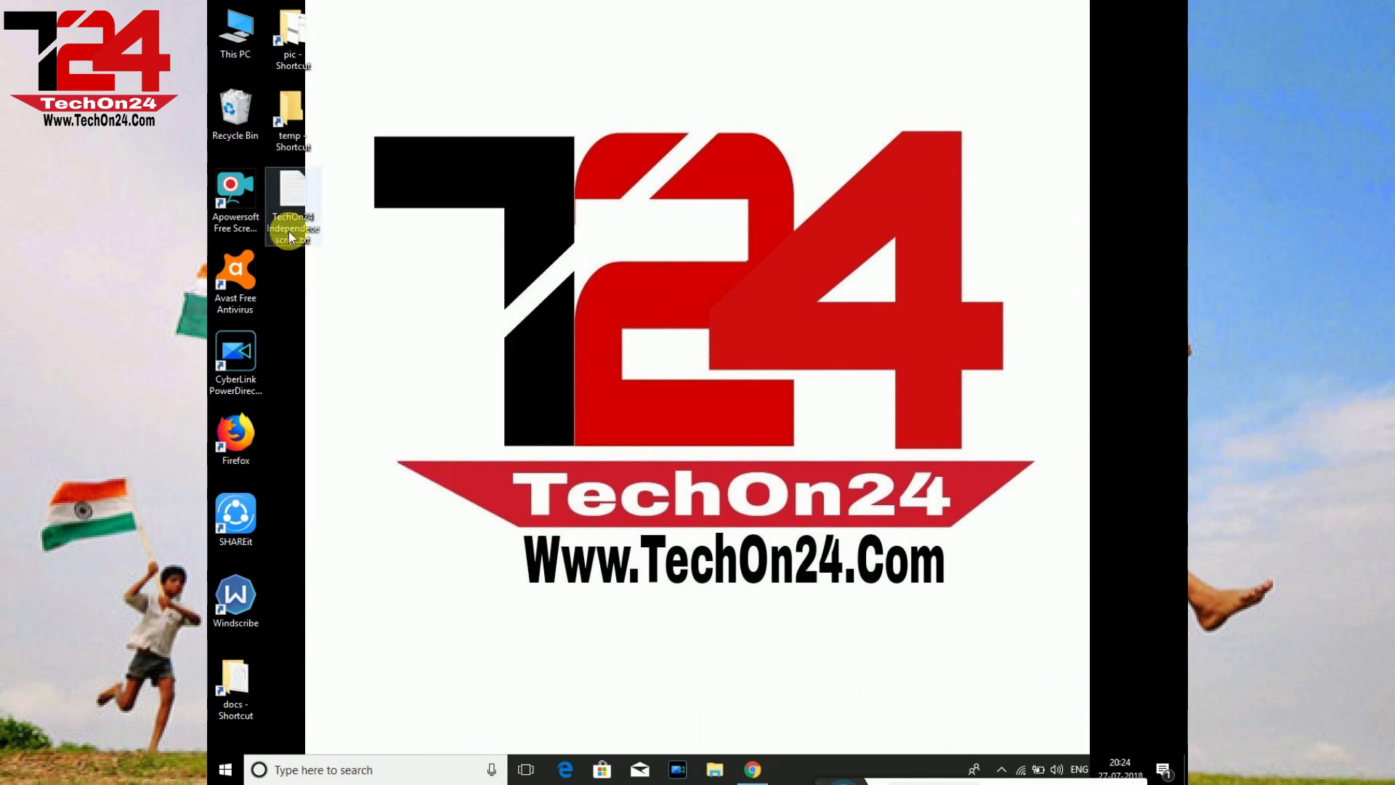
{"action": "right_click", "coordinate": [289, 220]}
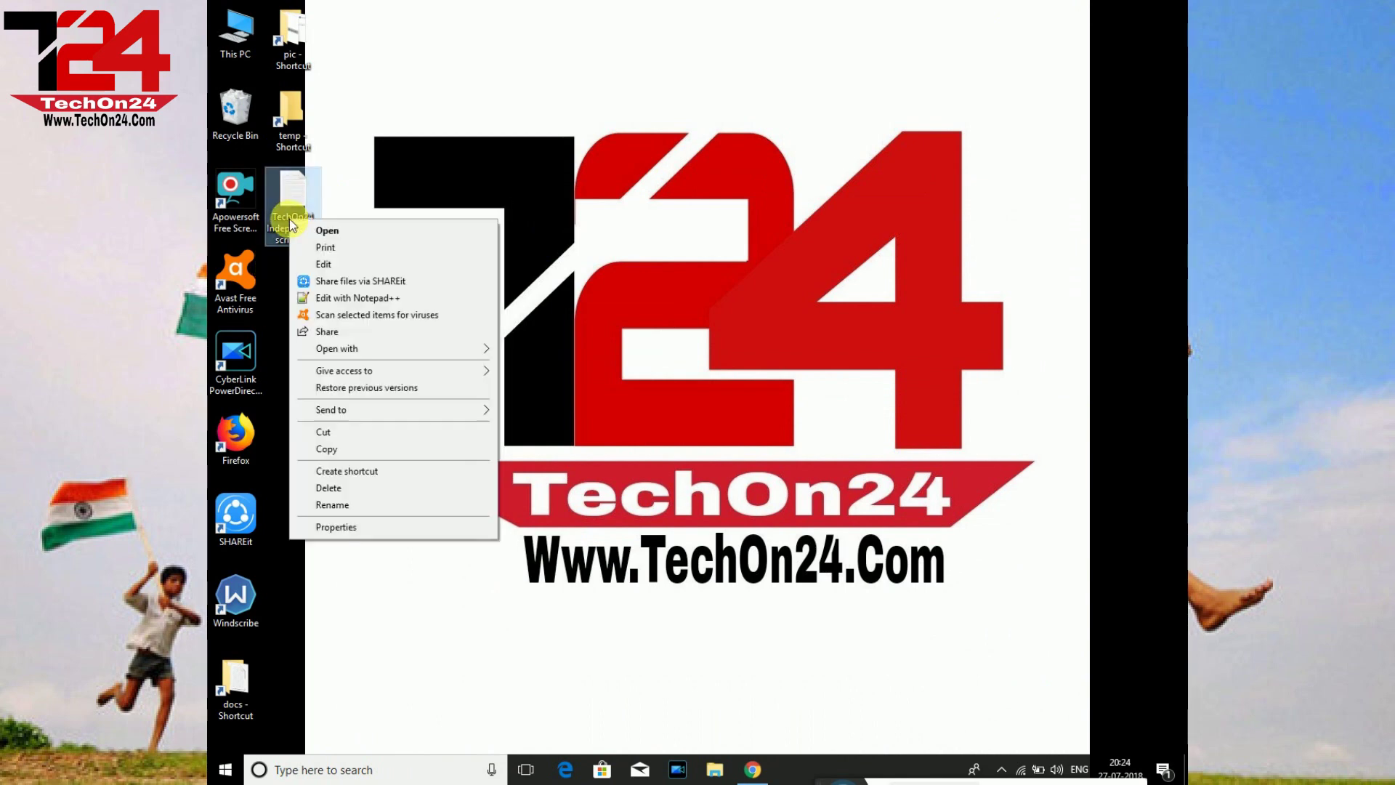
{"action": "left_click", "coordinate": [359, 298]}
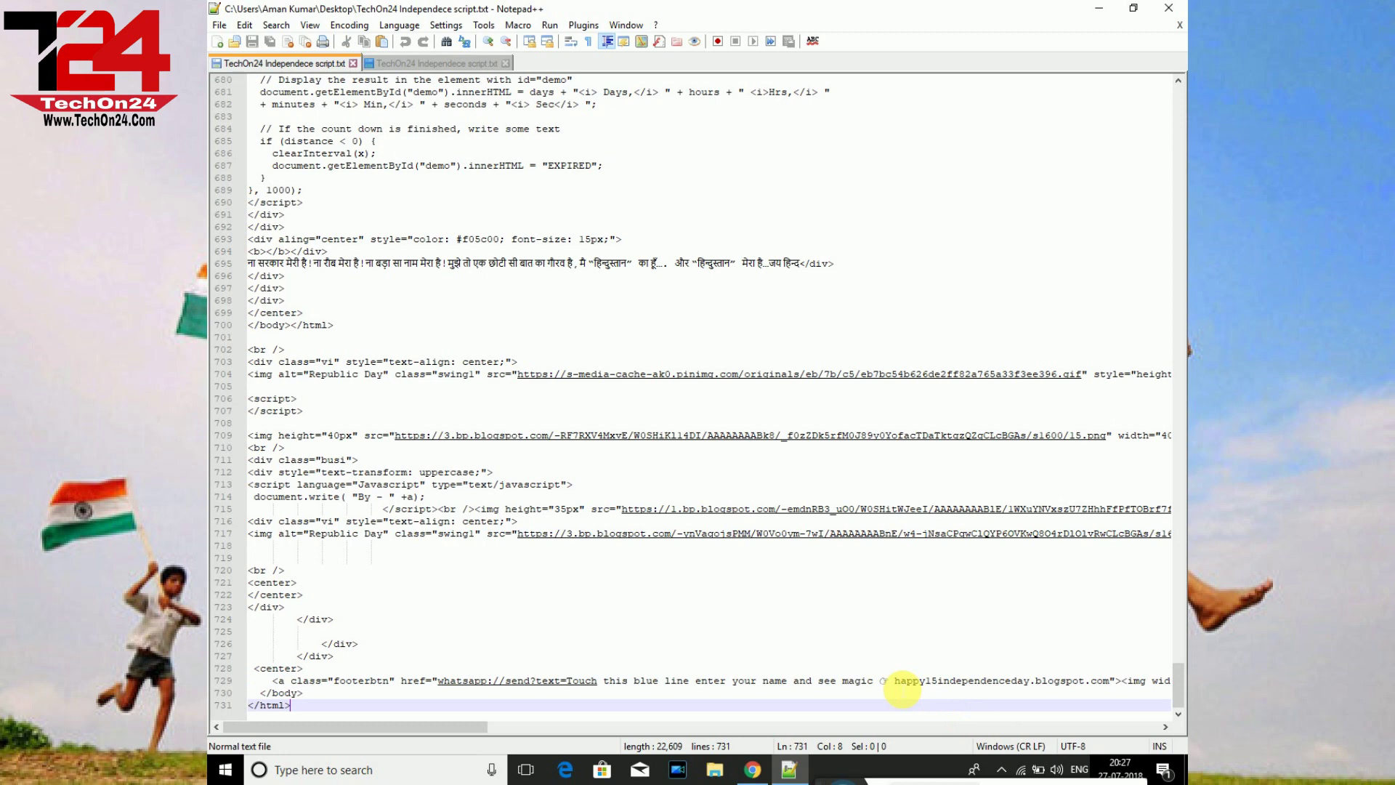
{"action": "left_click_drag", "start_coordinate": [895, 681], "coordinate": [1117, 685]}
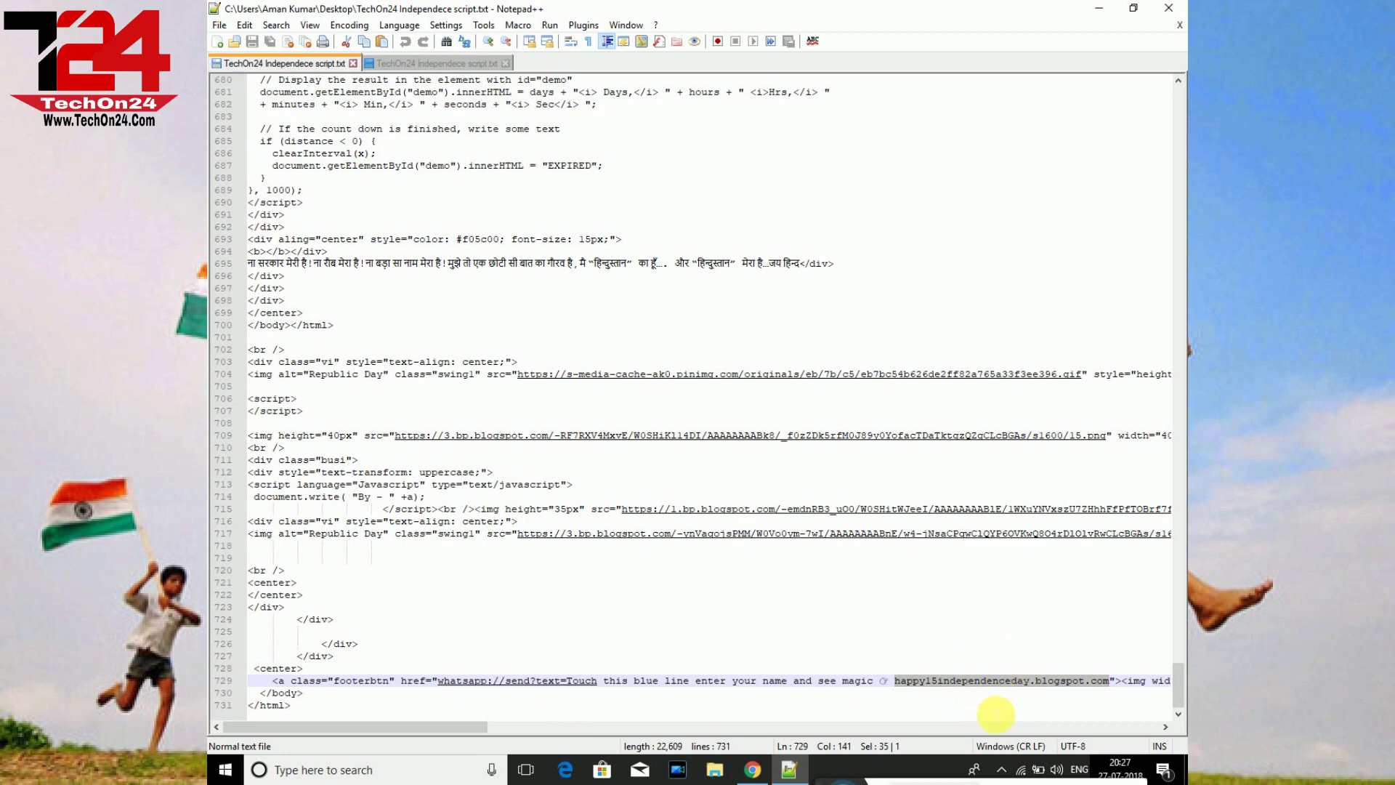
Step: Copy the blog address wishindependencedaymagic.blogspot.com from Basic settings, then return to the Notepad++ page
{"action": "left_click", "coordinate": [751, 772]}
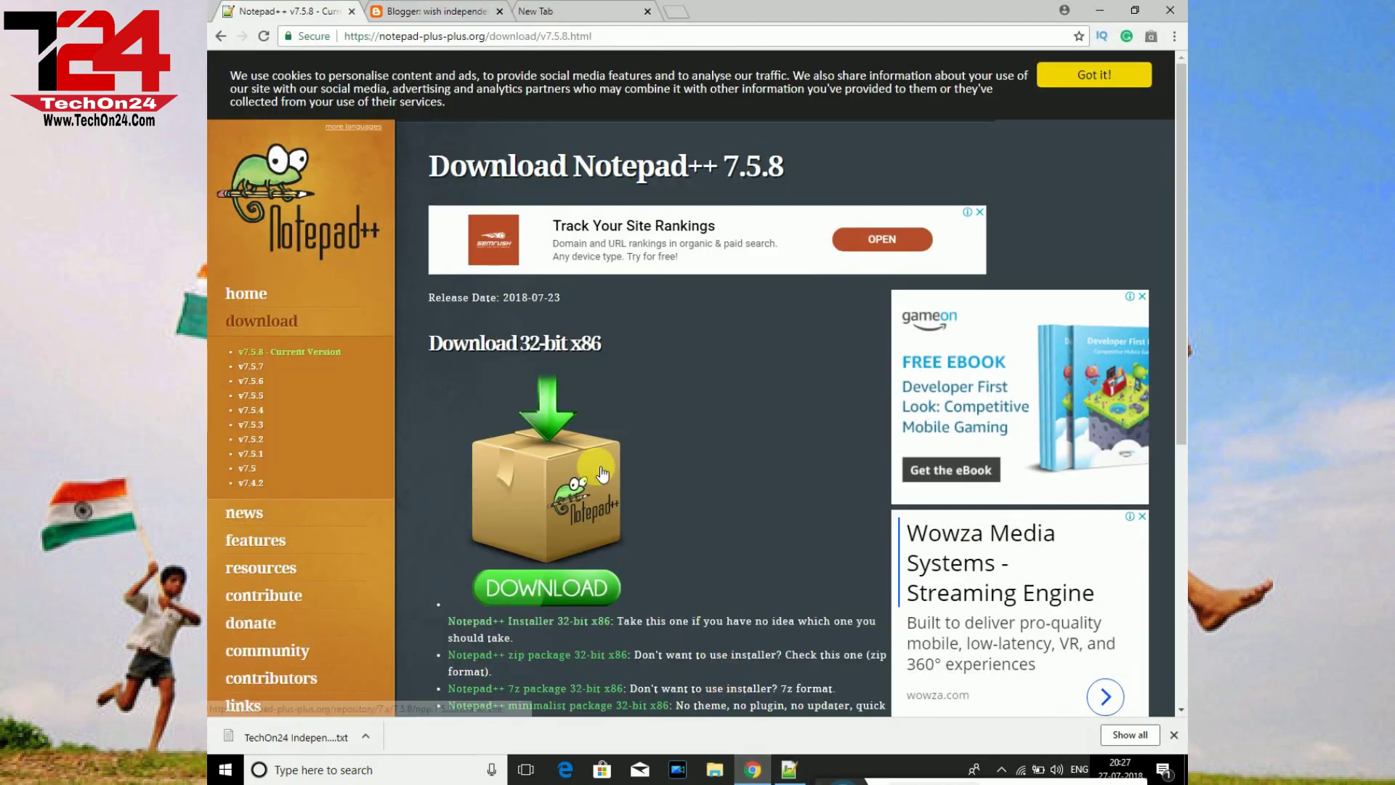
{"action": "left_click", "coordinate": [437, 9]}
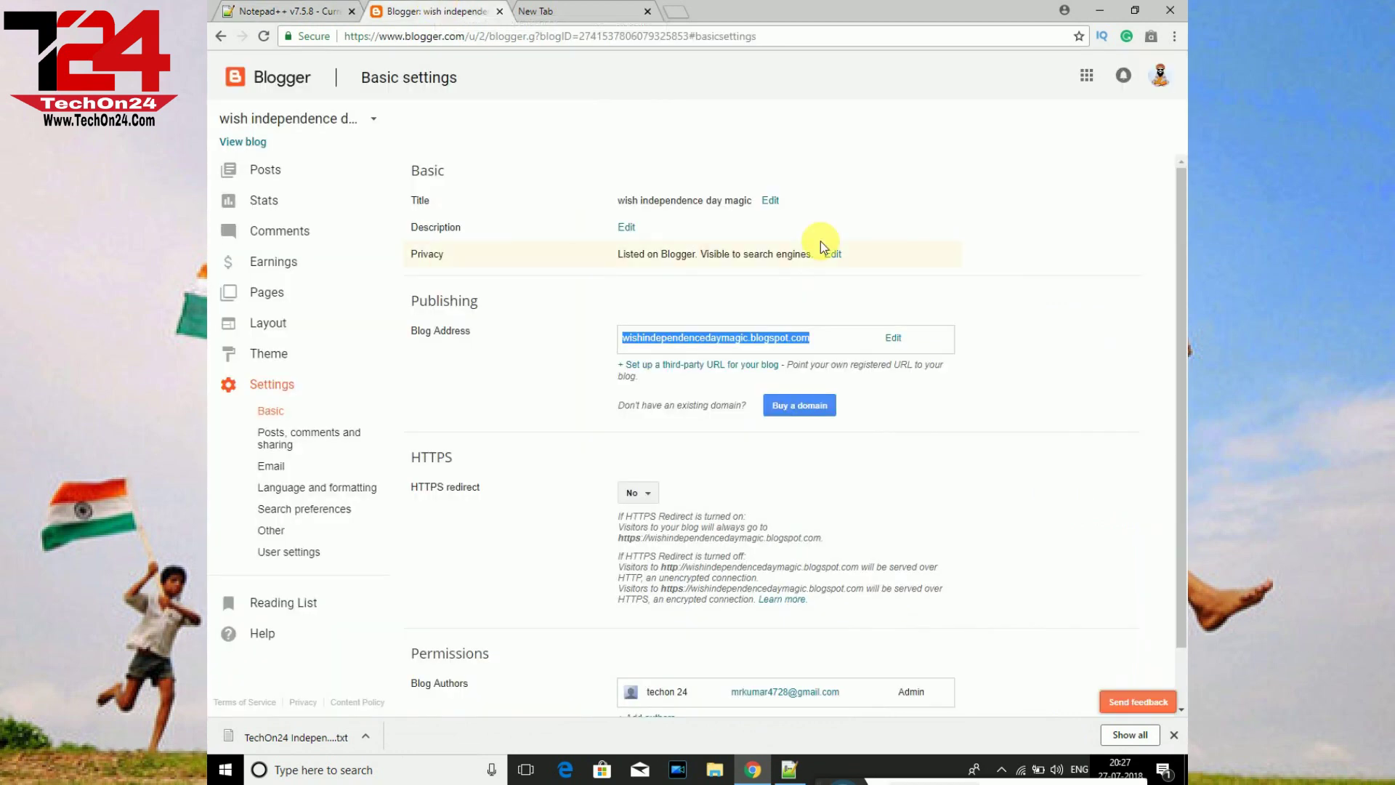
{"action": "left_click", "coordinate": [819, 338]}
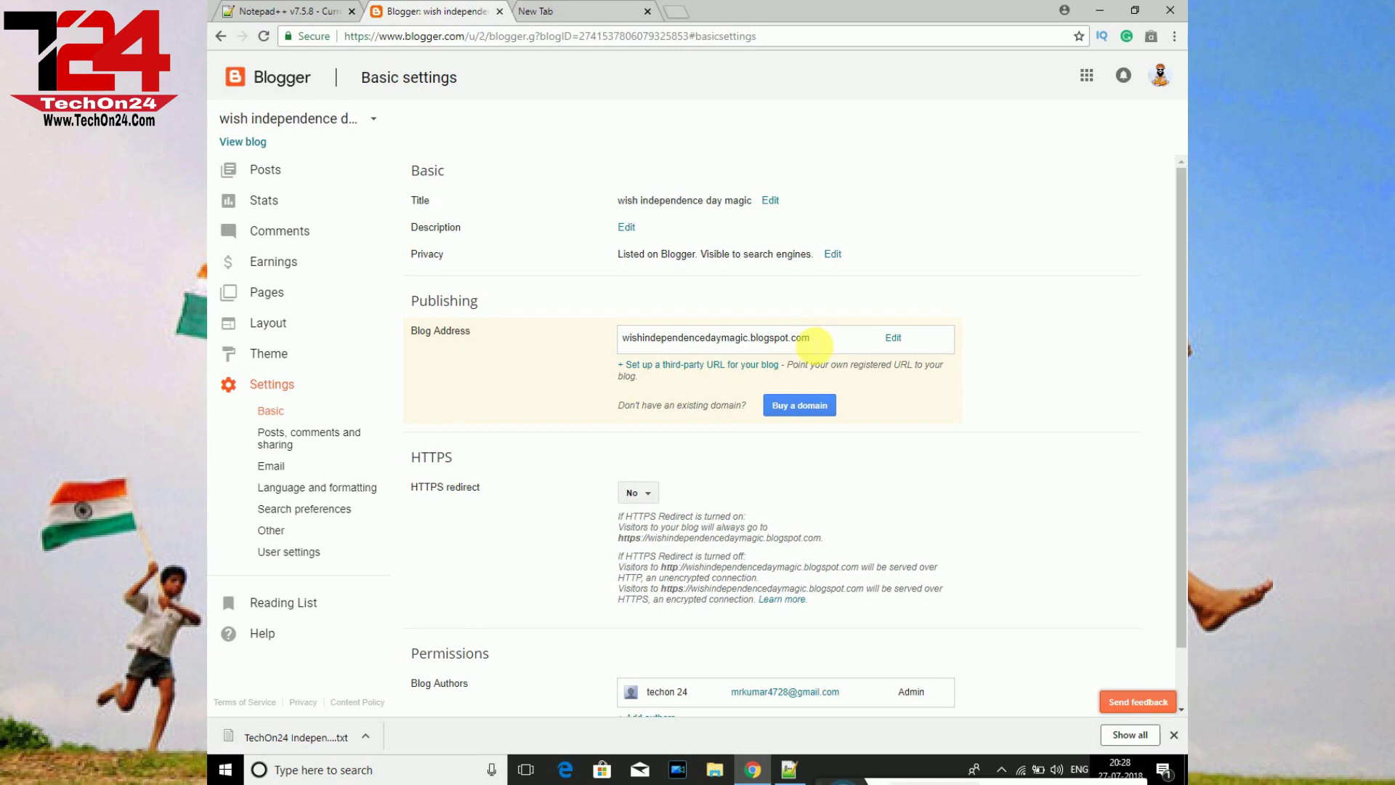
{"action": "left_click", "coordinate": [625, 340]}
{"action": "key", "text": "ctrl+c"}
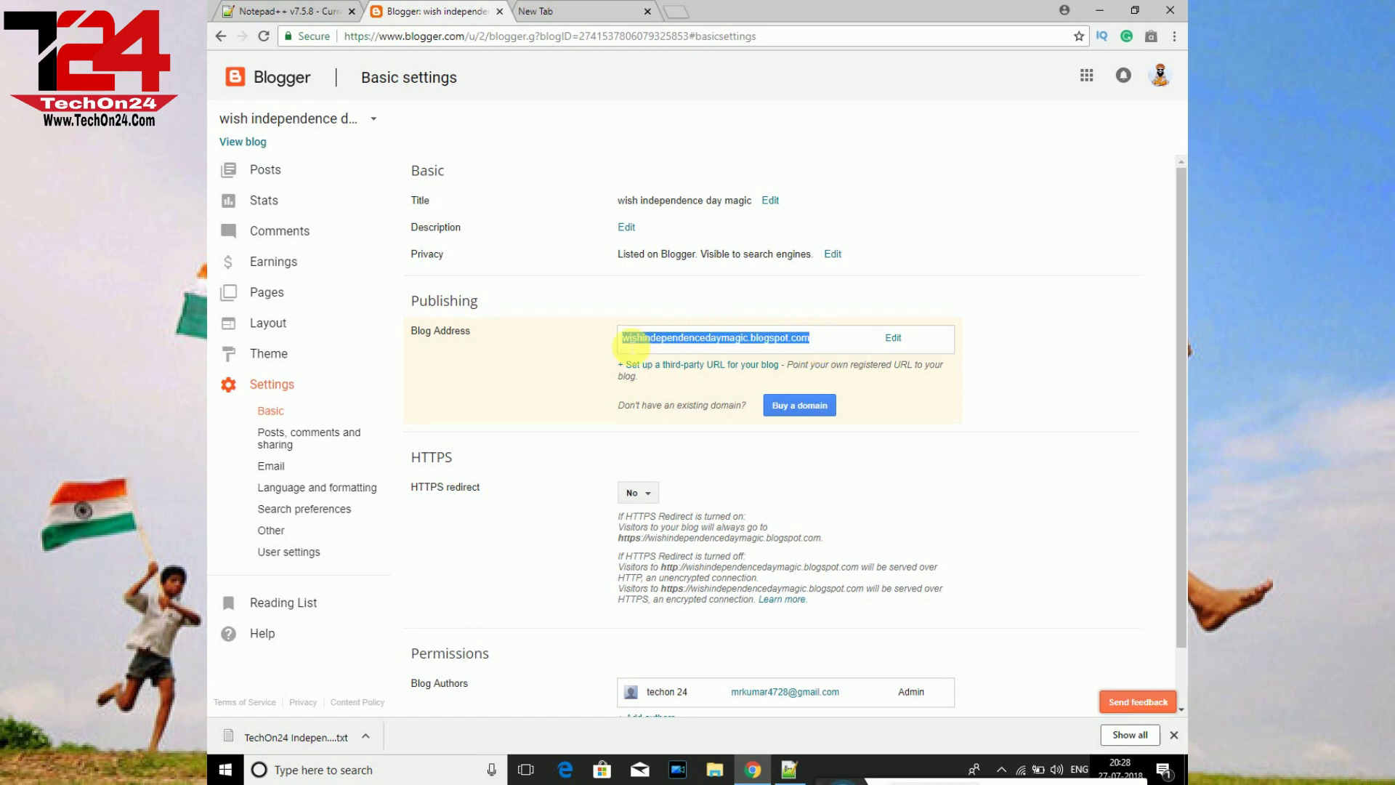
{"action": "left_click", "coordinate": [312, 11]}
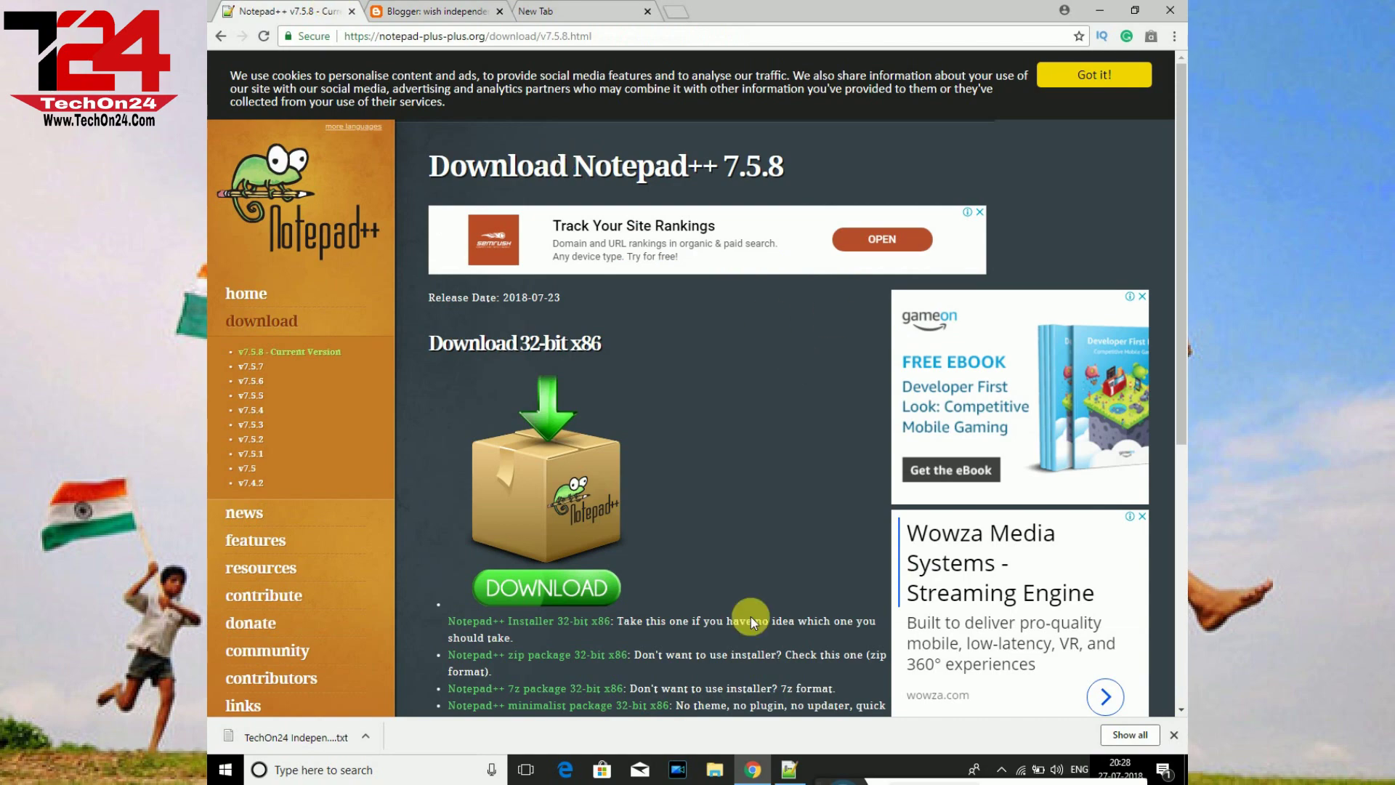
Step: Replace happy15independenceday.blogspot.com with wishindependencedaymagic.blogspot.com on line 729, then select the whole script
{"action": "left_click", "coordinate": [788, 772]}
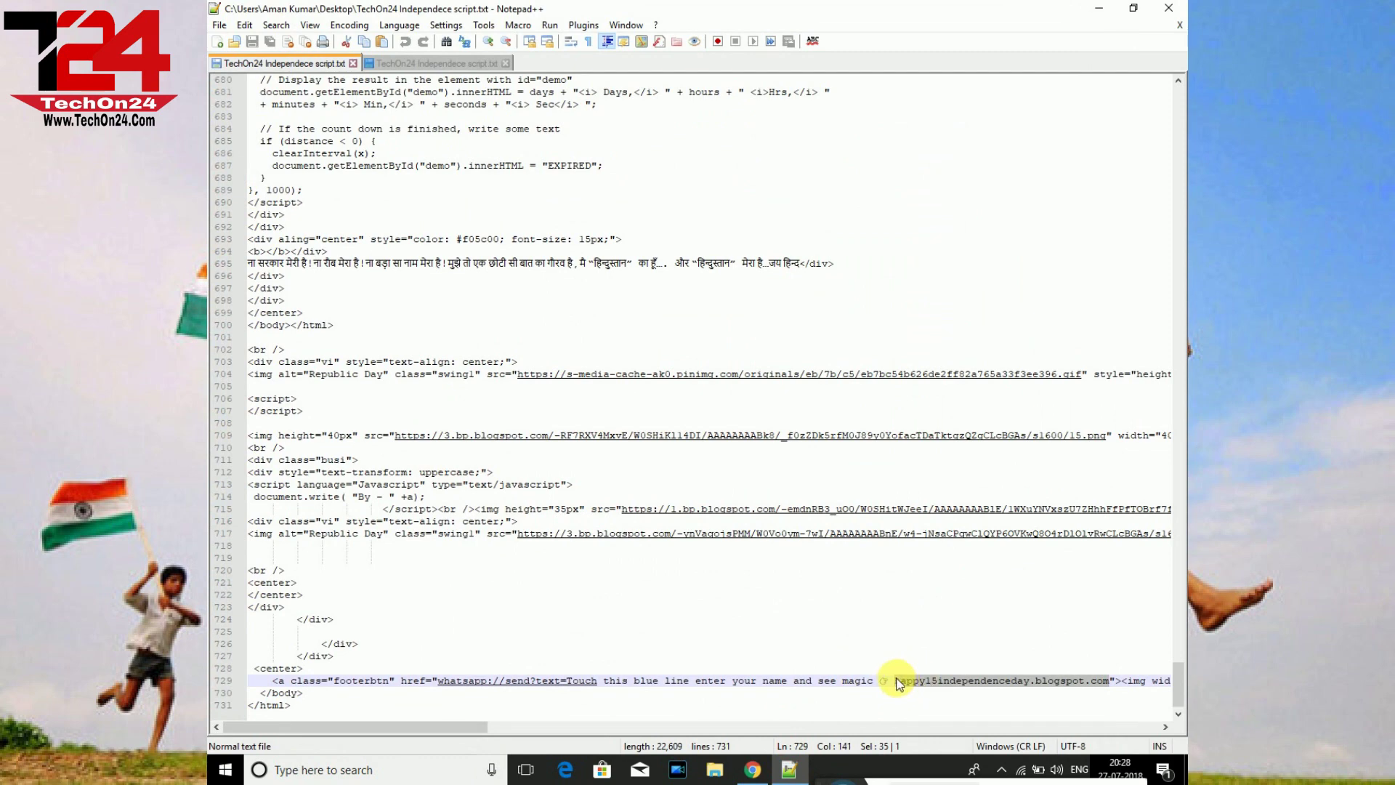
{"action": "left_click", "coordinate": [899, 683]}
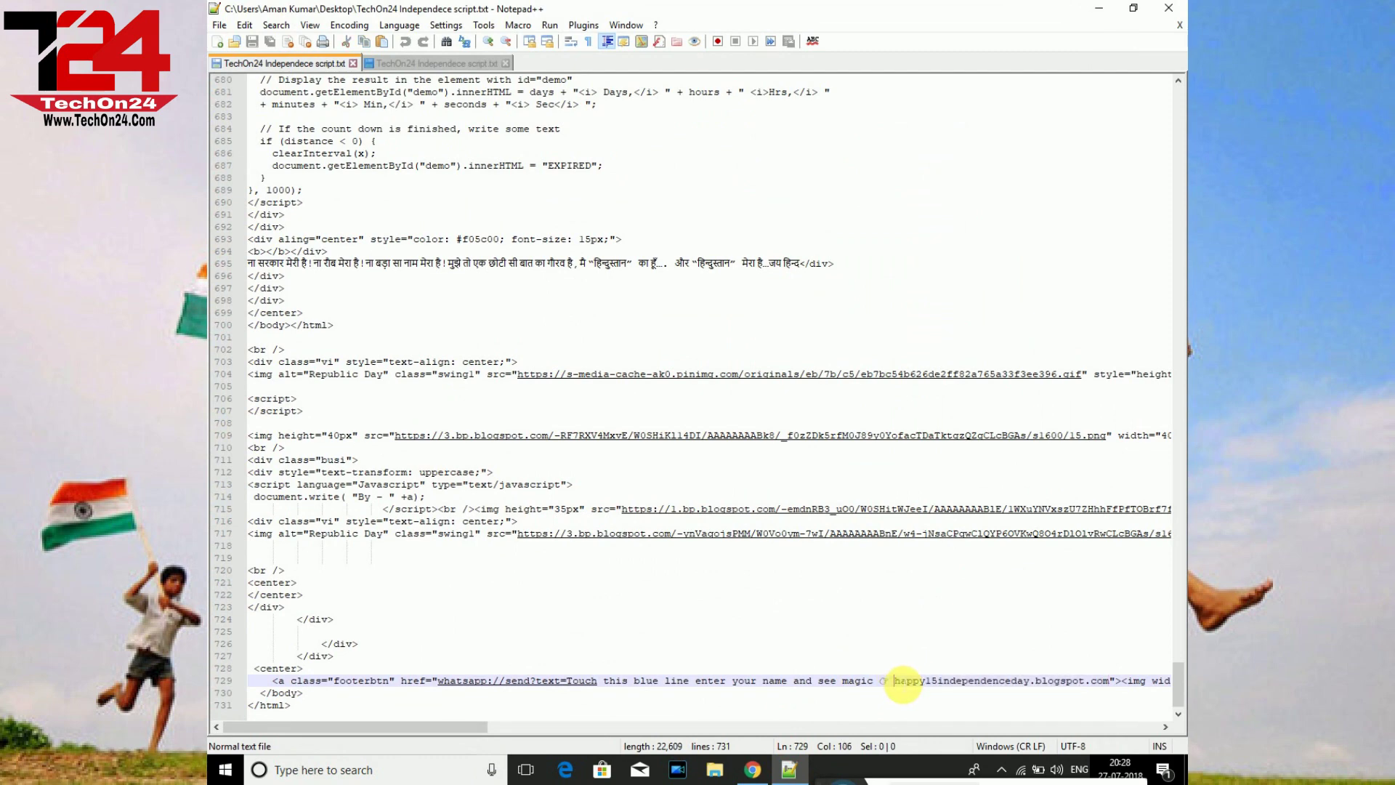
{"action": "left_click_drag", "start_coordinate": [895, 680], "coordinate": [1112, 683]}
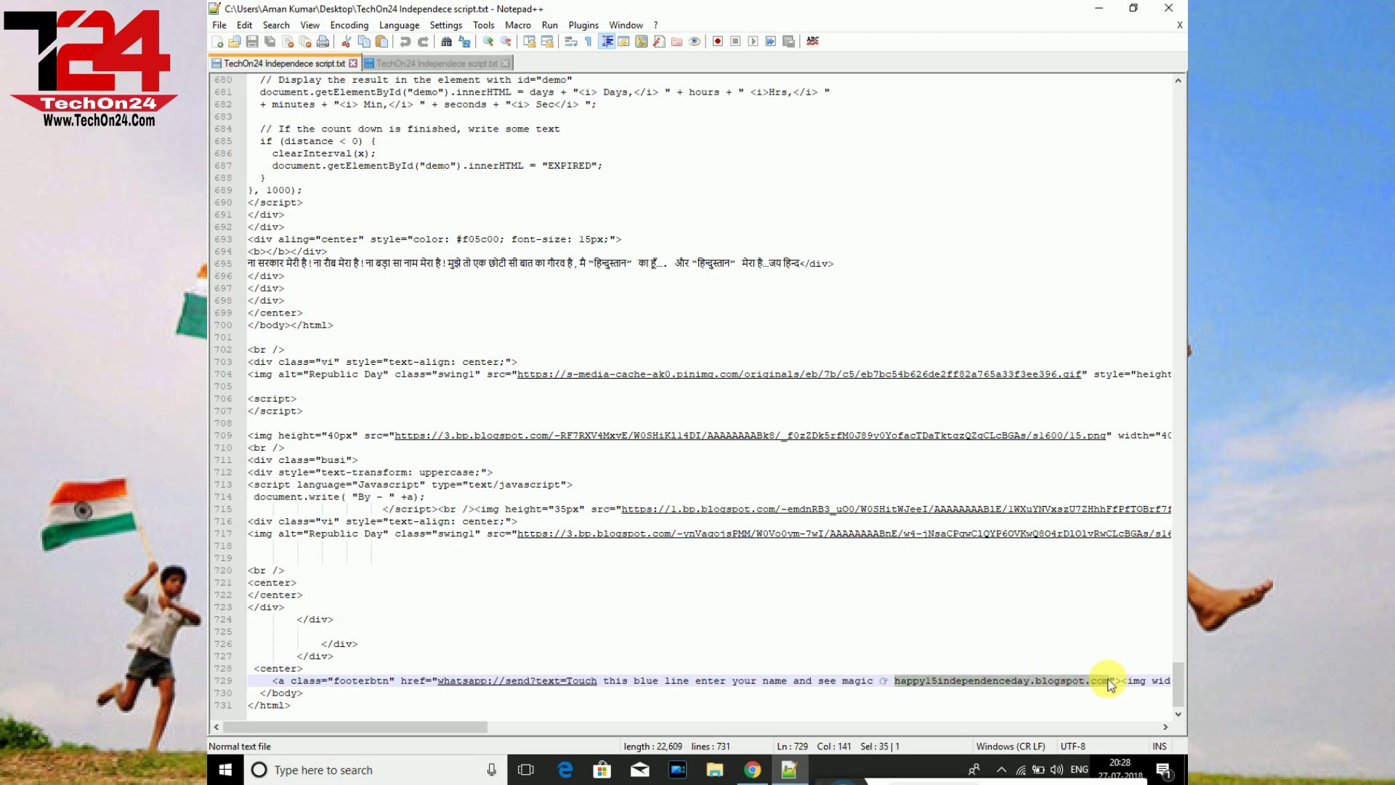
{"action": "key", "text": "ctrl+v"}
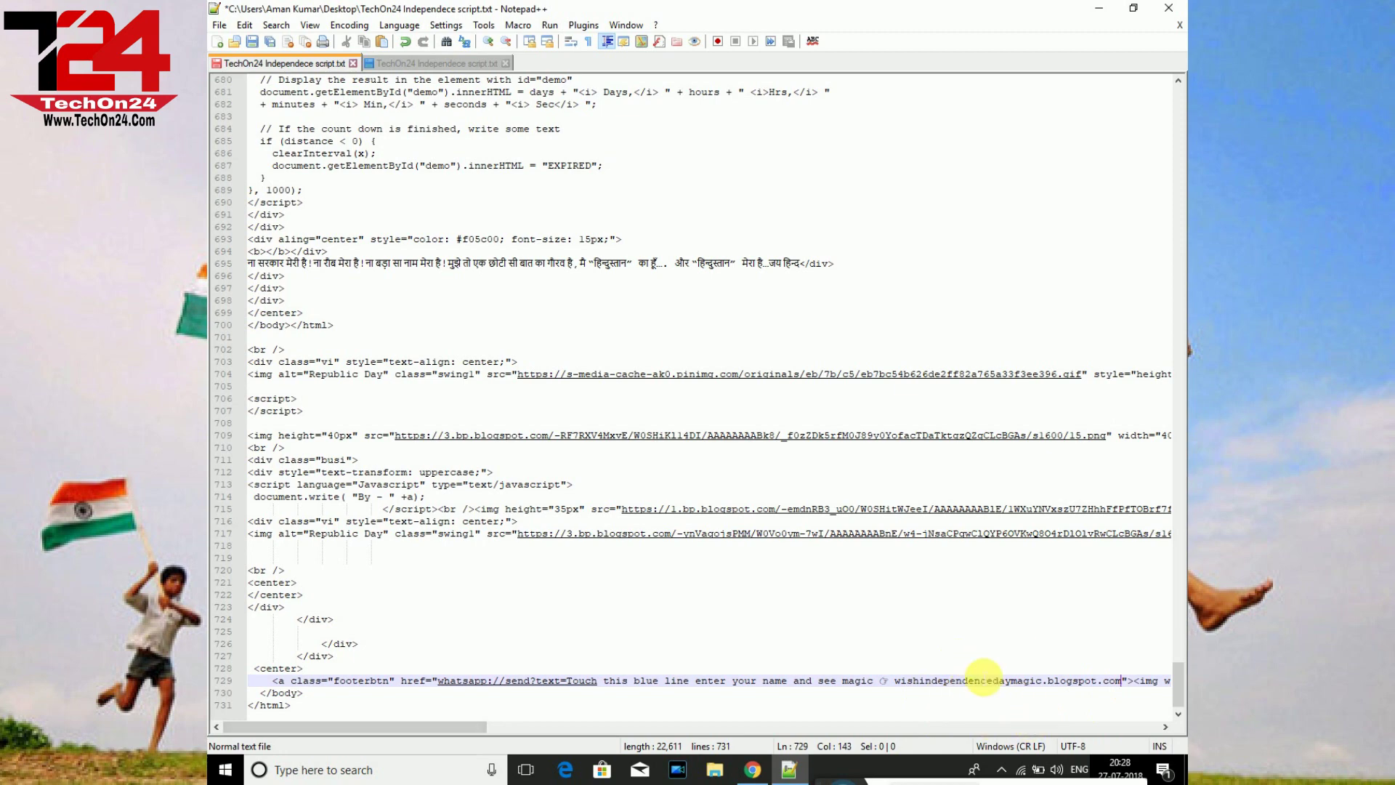
{"action": "left_click", "coordinate": [868, 625]}
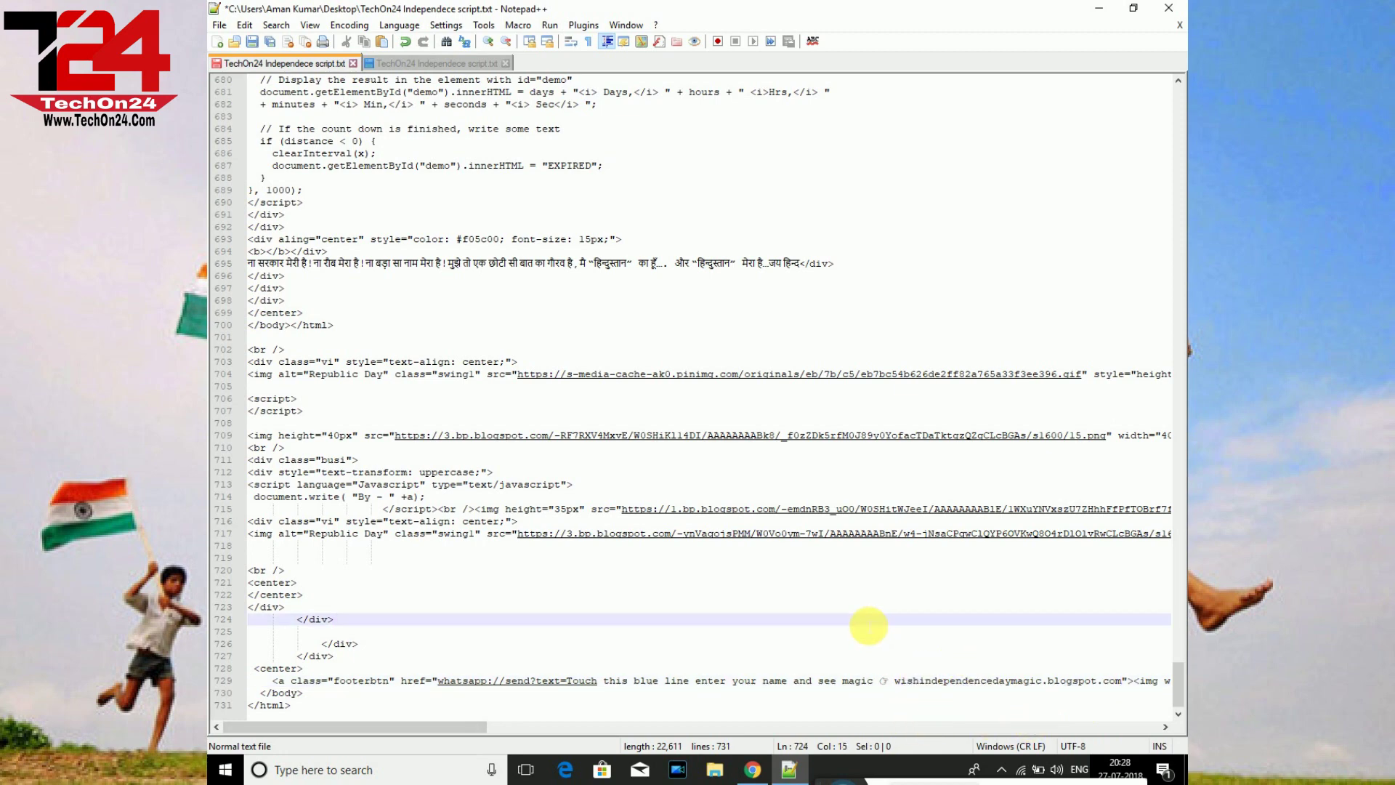
{"action": "key", "text": "ctrl+a"}
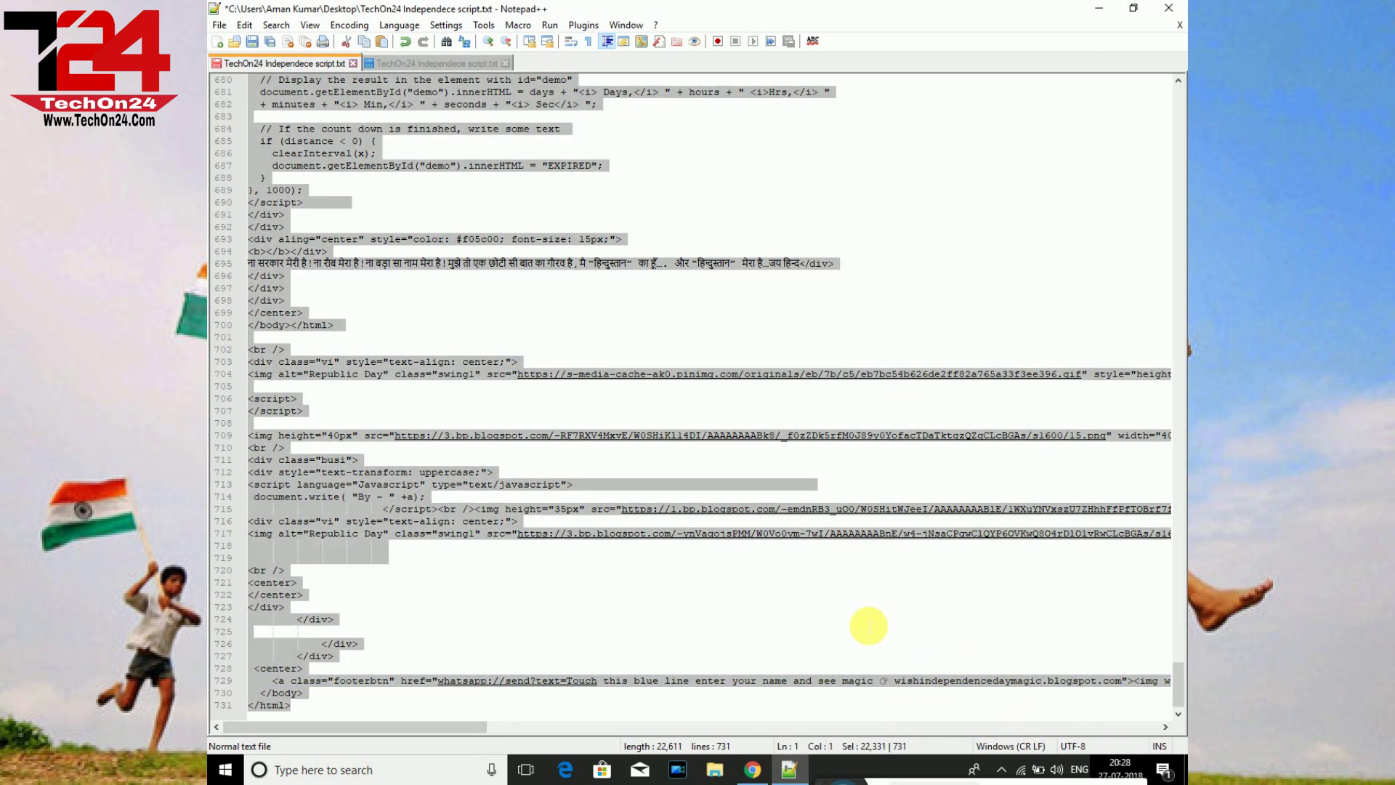
Step: Paste the edited Independence Day script over the untitled draft's HTML and publish it
{"action": "left_click", "coordinate": [755, 769]}
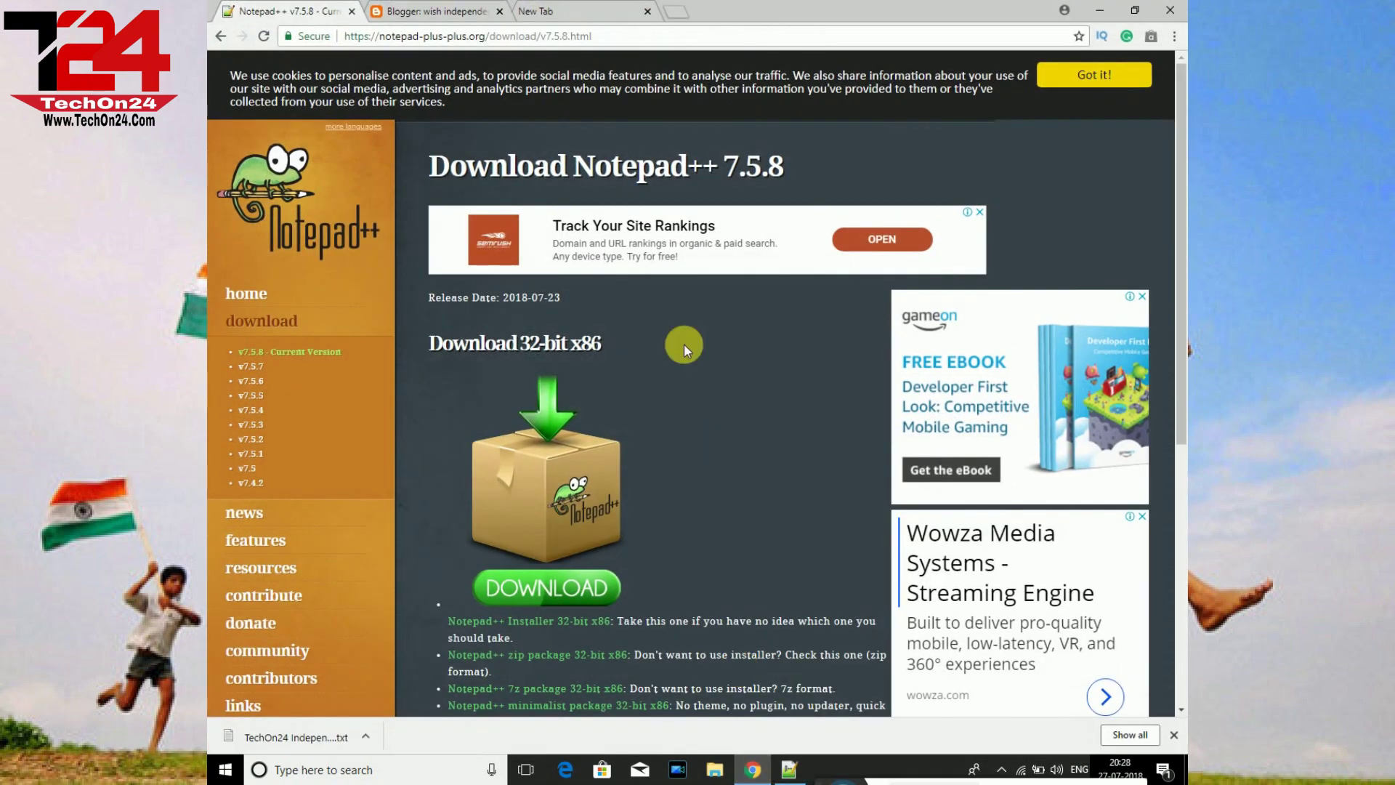
{"action": "left_click", "coordinate": [459, 9]}
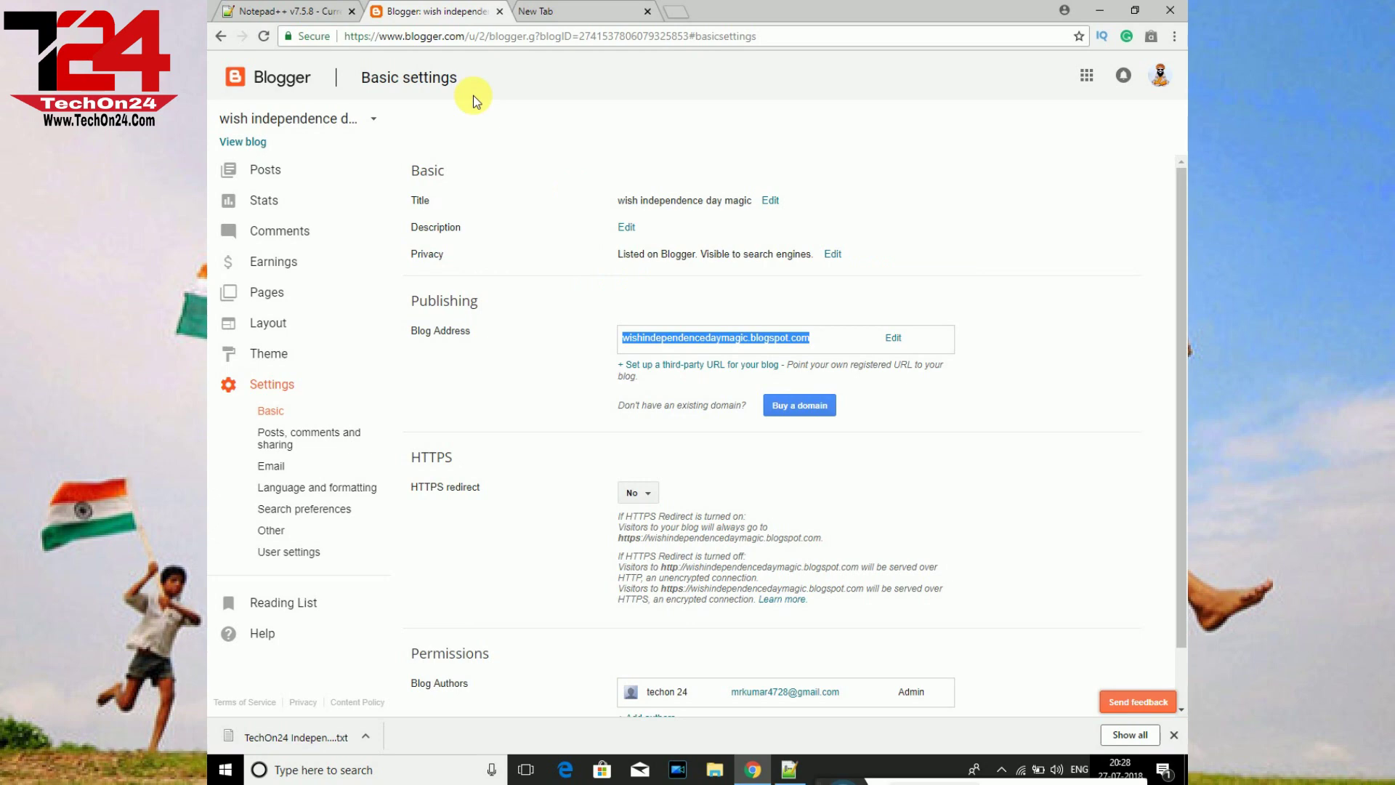
{"action": "left_click", "coordinate": [282, 171]}
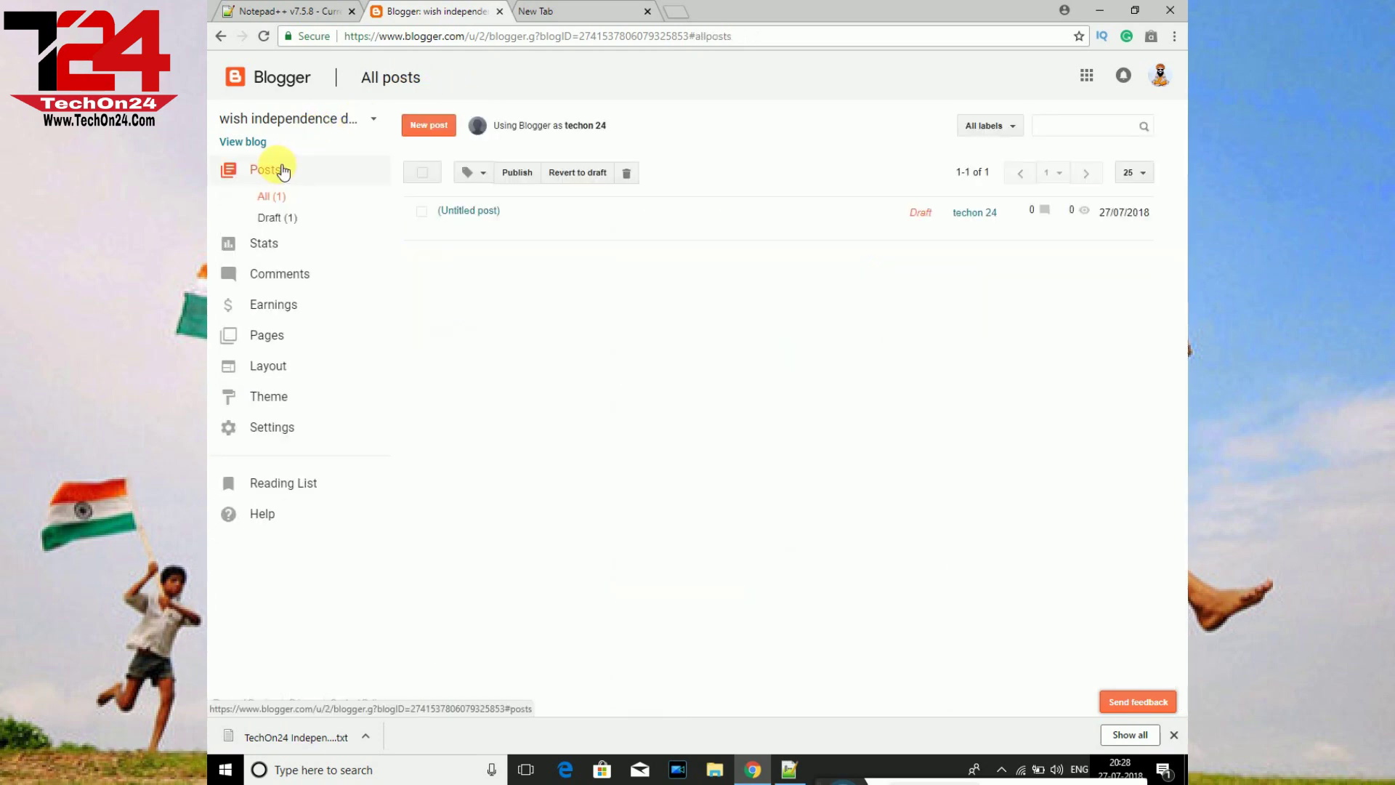
{"action": "left_click", "coordinate": [481, 215]}
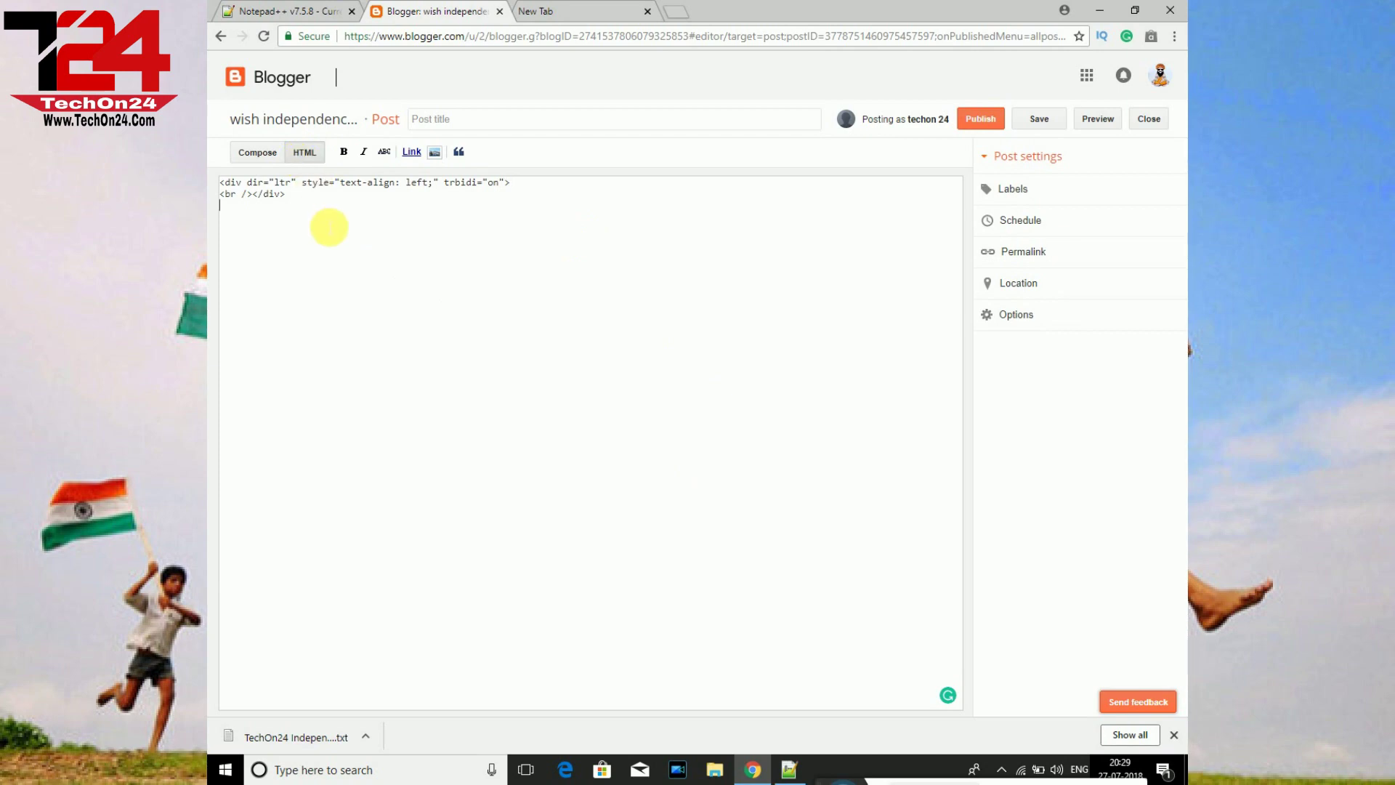
{"action": "key", "text": "ctrl+a"}
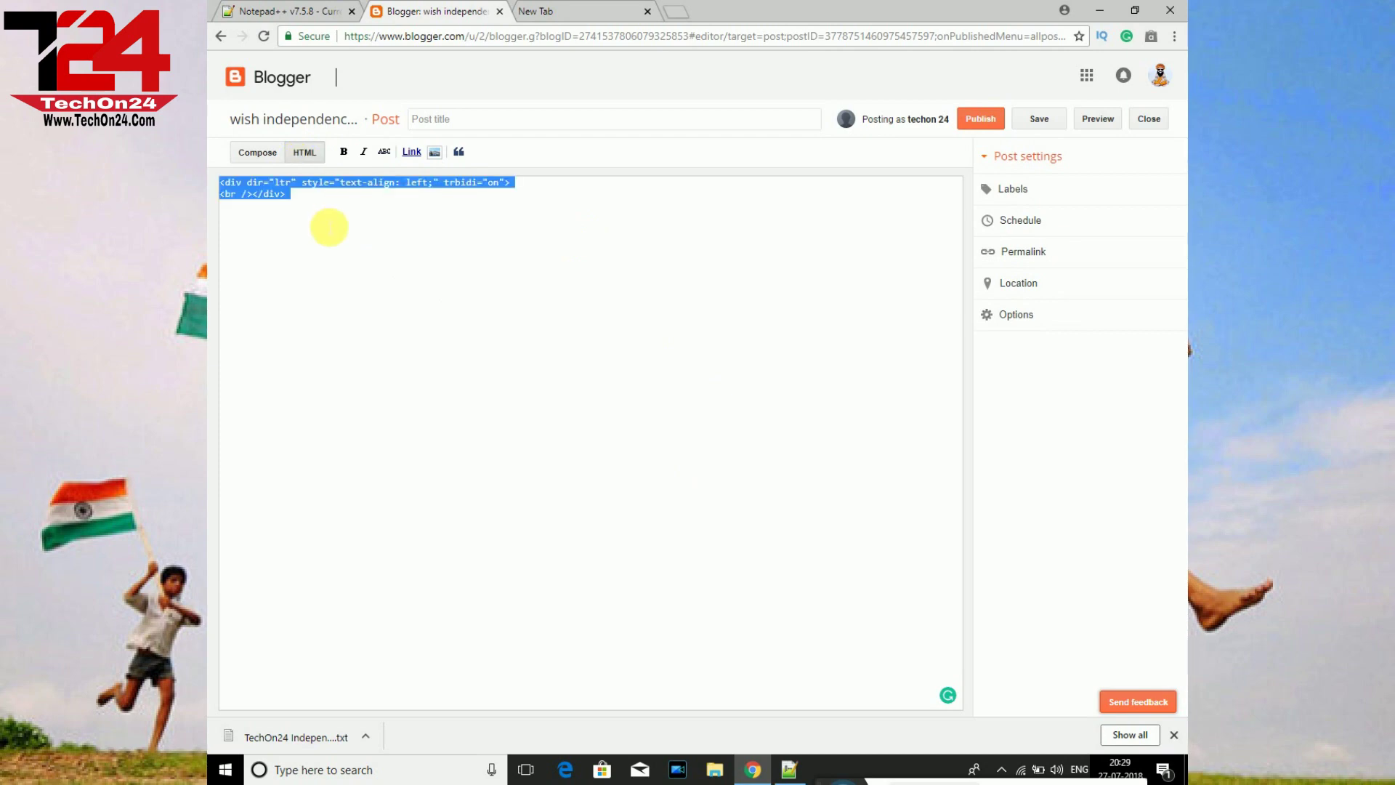
{"action": "key", "text": "ctrl+v"}
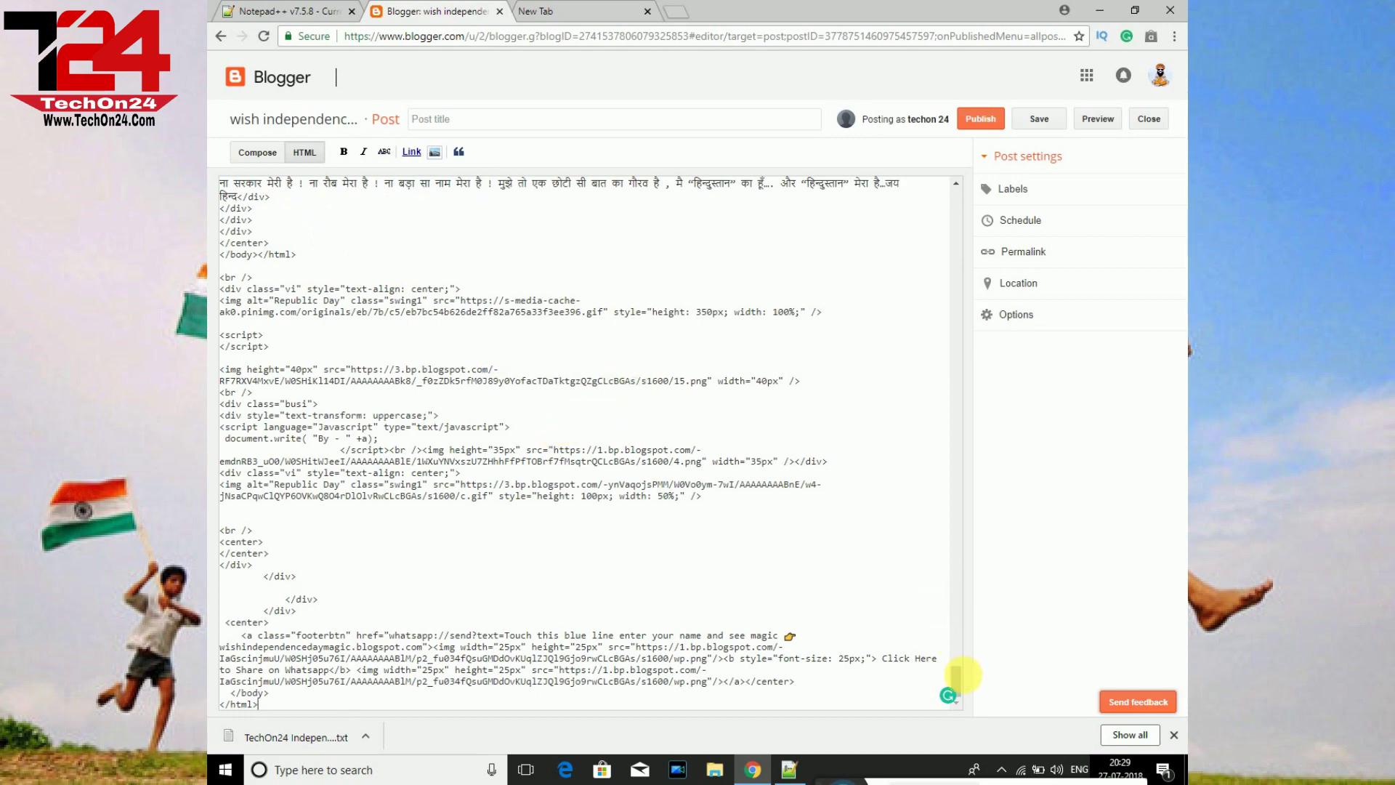
{"action": "left_click_drag", "start_coordinate": [961, 674], "coordinate": [996, 709]}
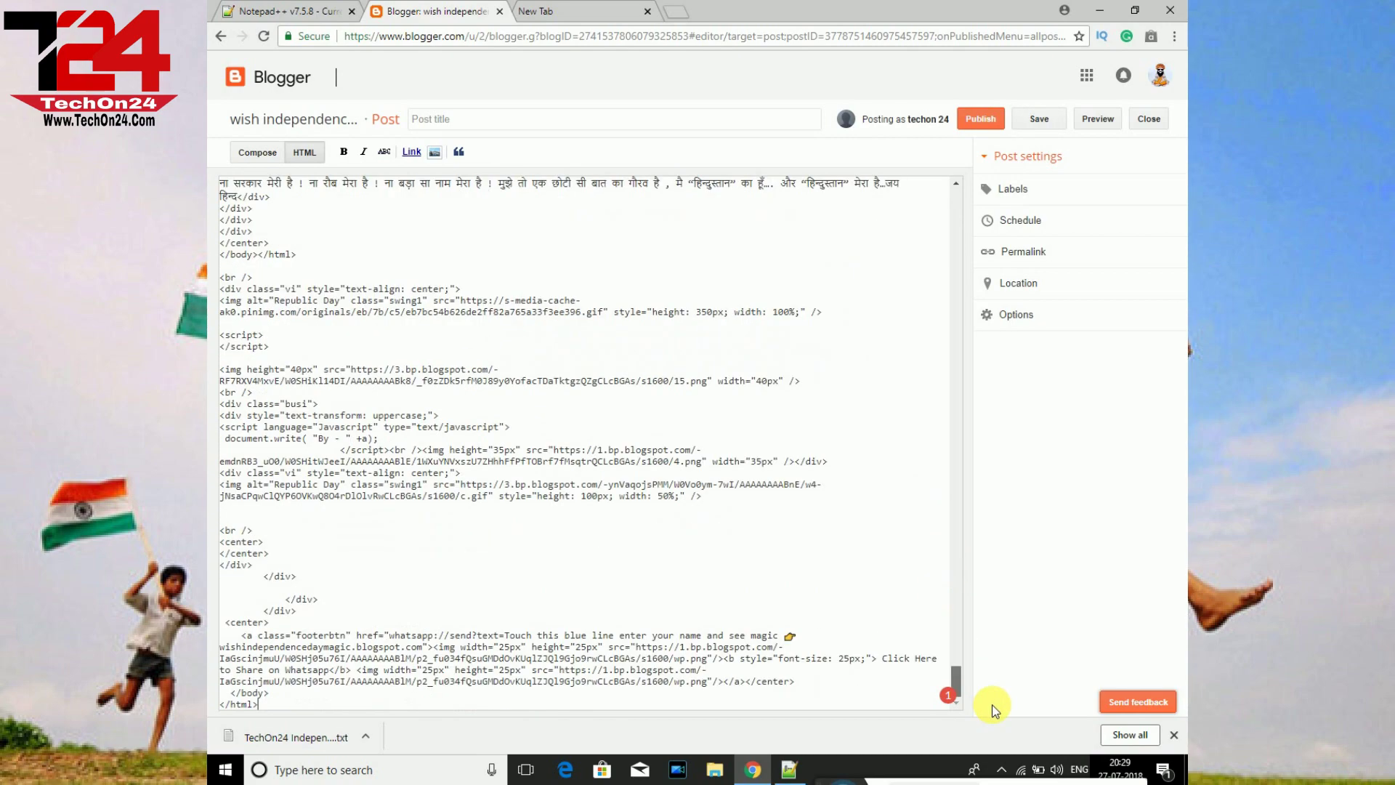
{"action": "left_click", "coordinate": [954, 487]}
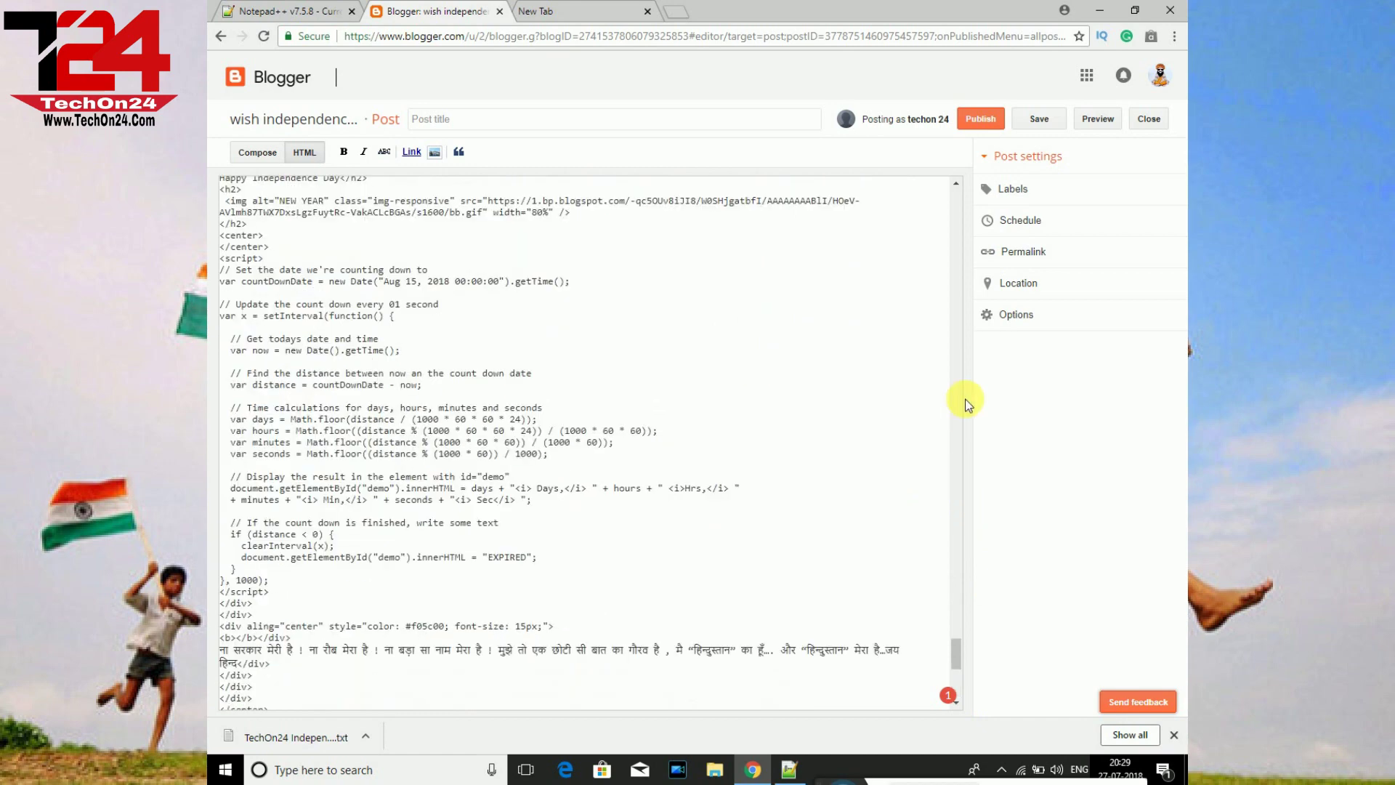
{"action": "left_click", "coordinate": [983, 120]}
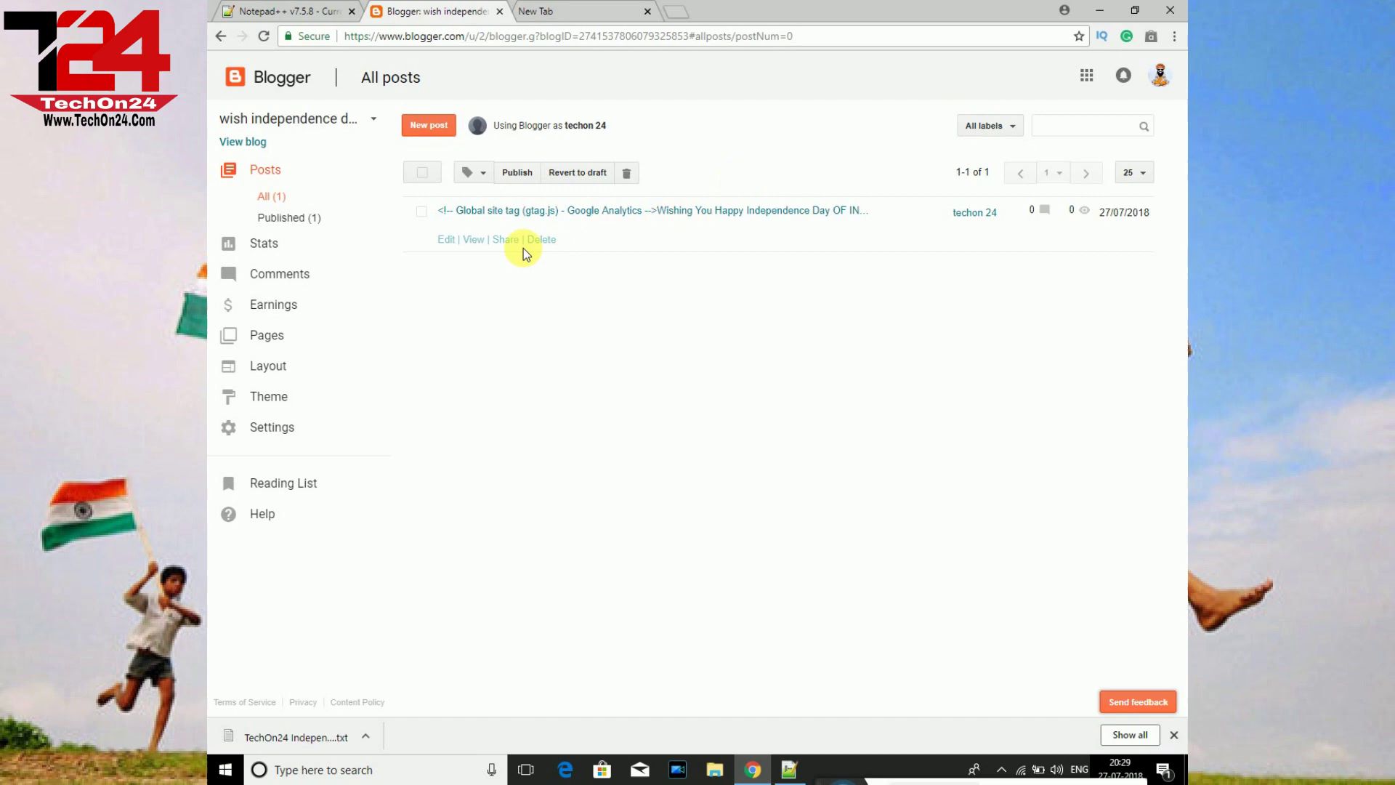
{"action": "left_click", "coordinate": [476, 242]}
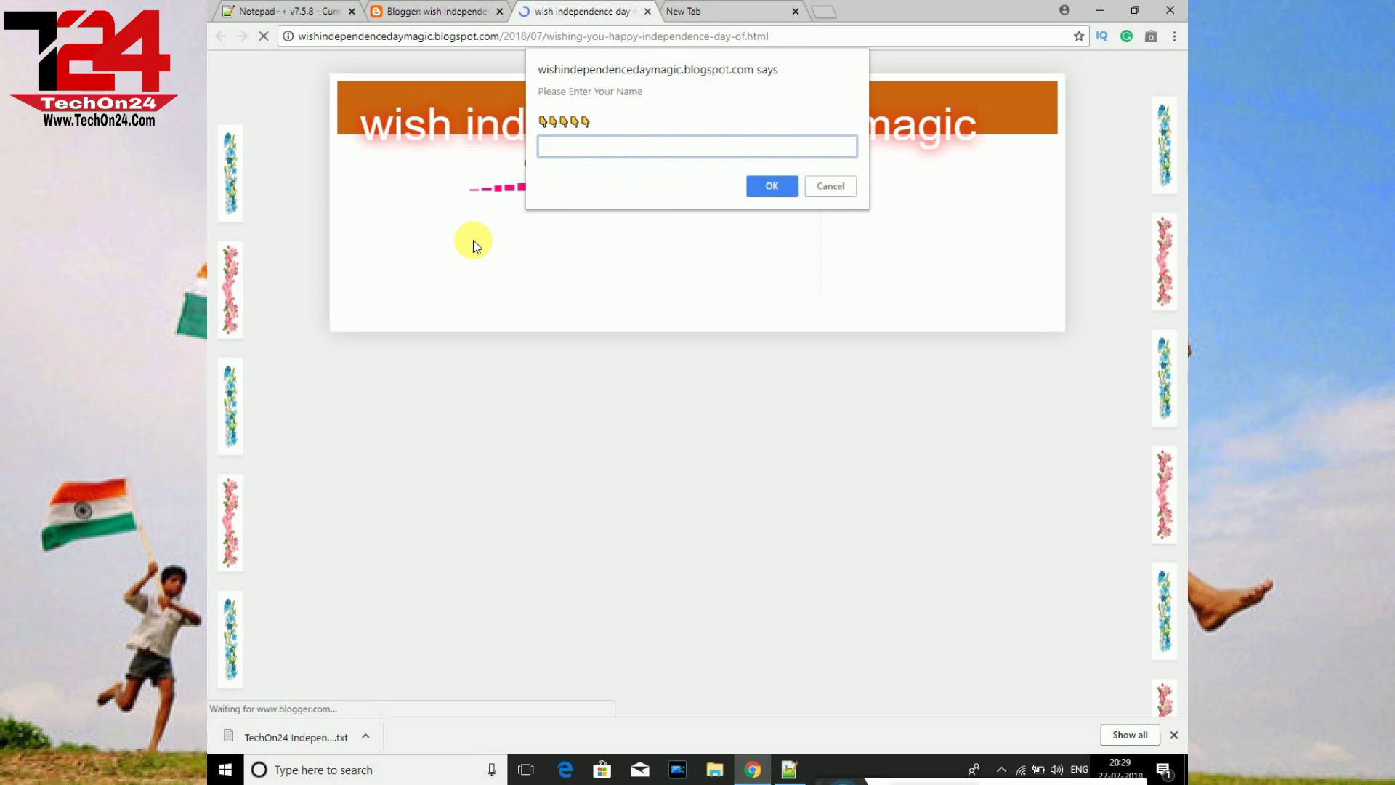
{"action": "key", "text": "Escape"}
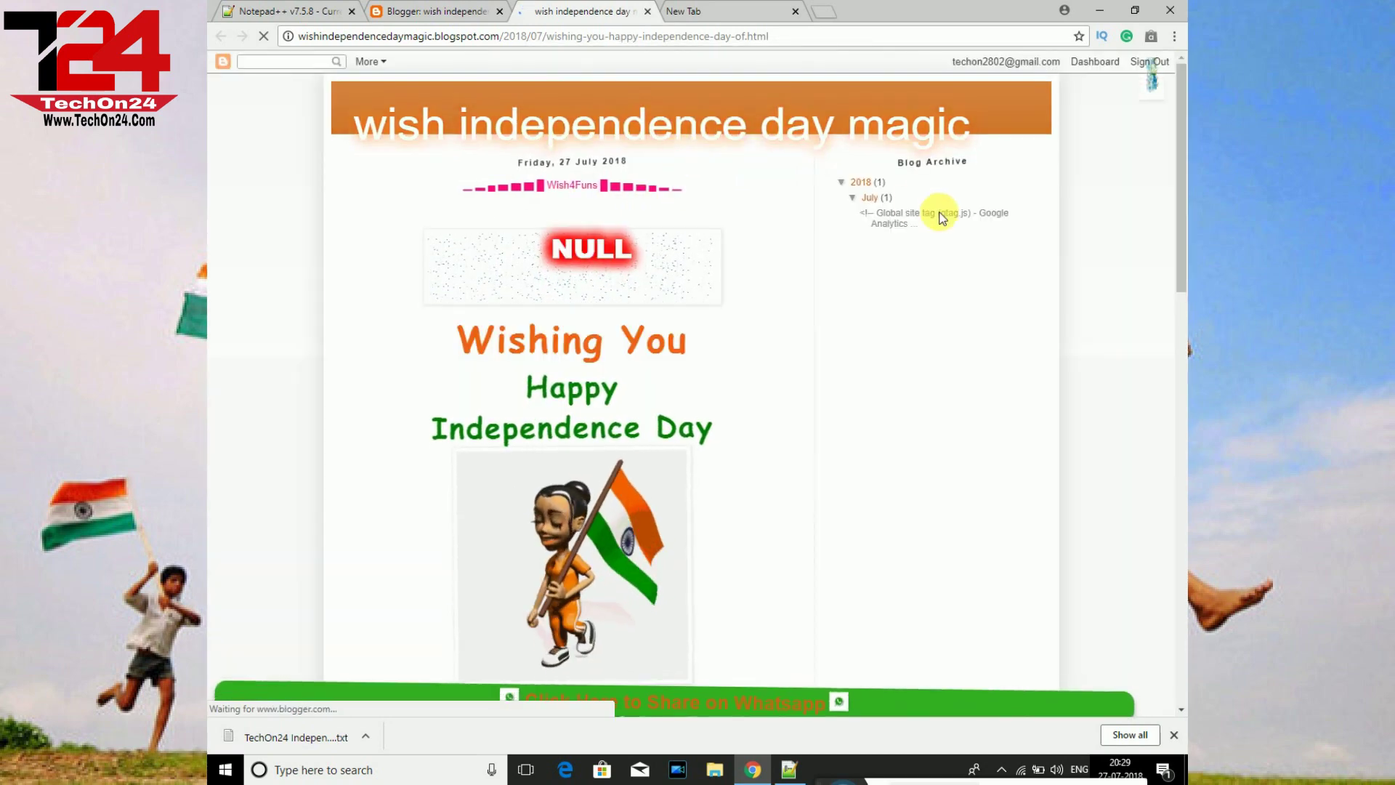
{"action": "left_click_drag", "start_coordinate": [1182, 187], "coordinate": [1133, 95]}
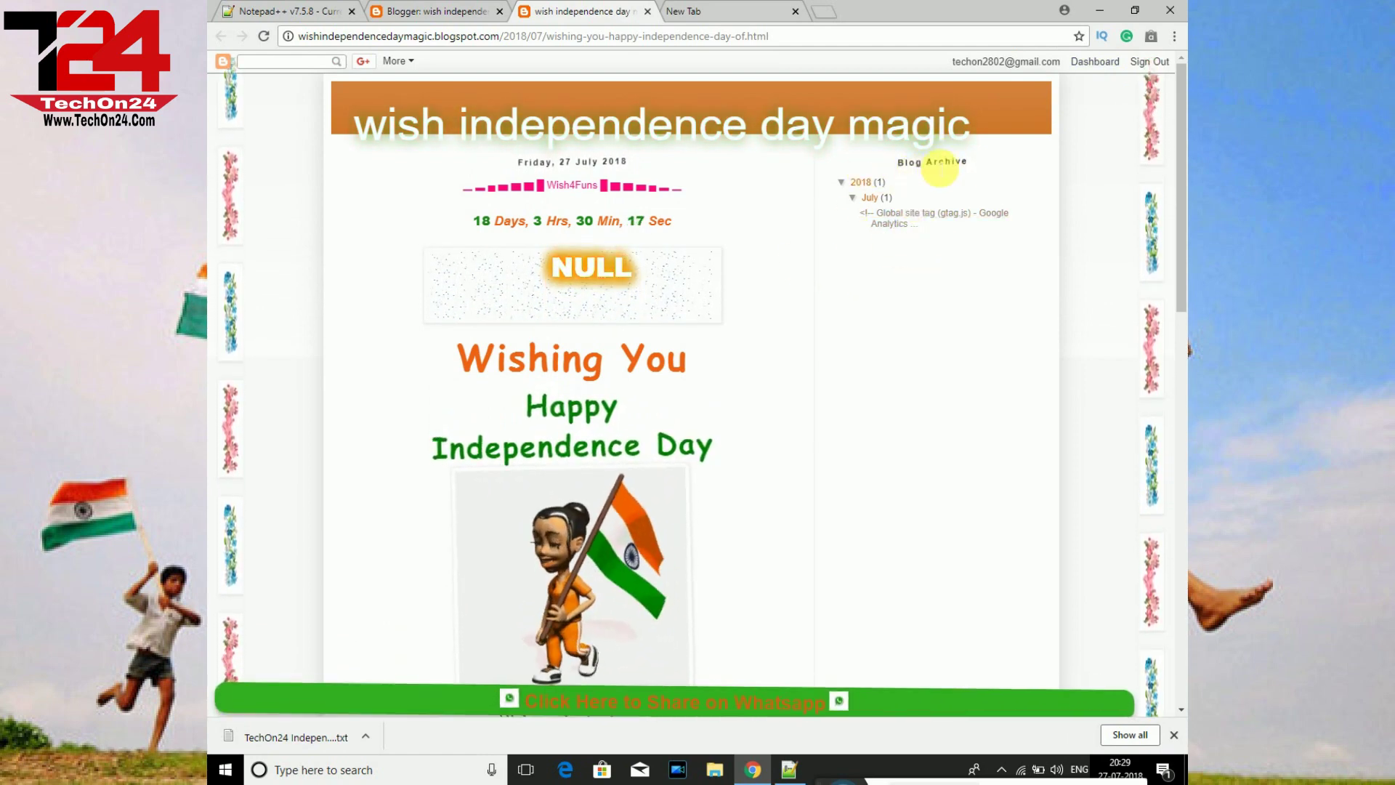
{"action": "left_click_drag", "start_coordinate": [1181, 247], "coordinate": [1181, 642]}
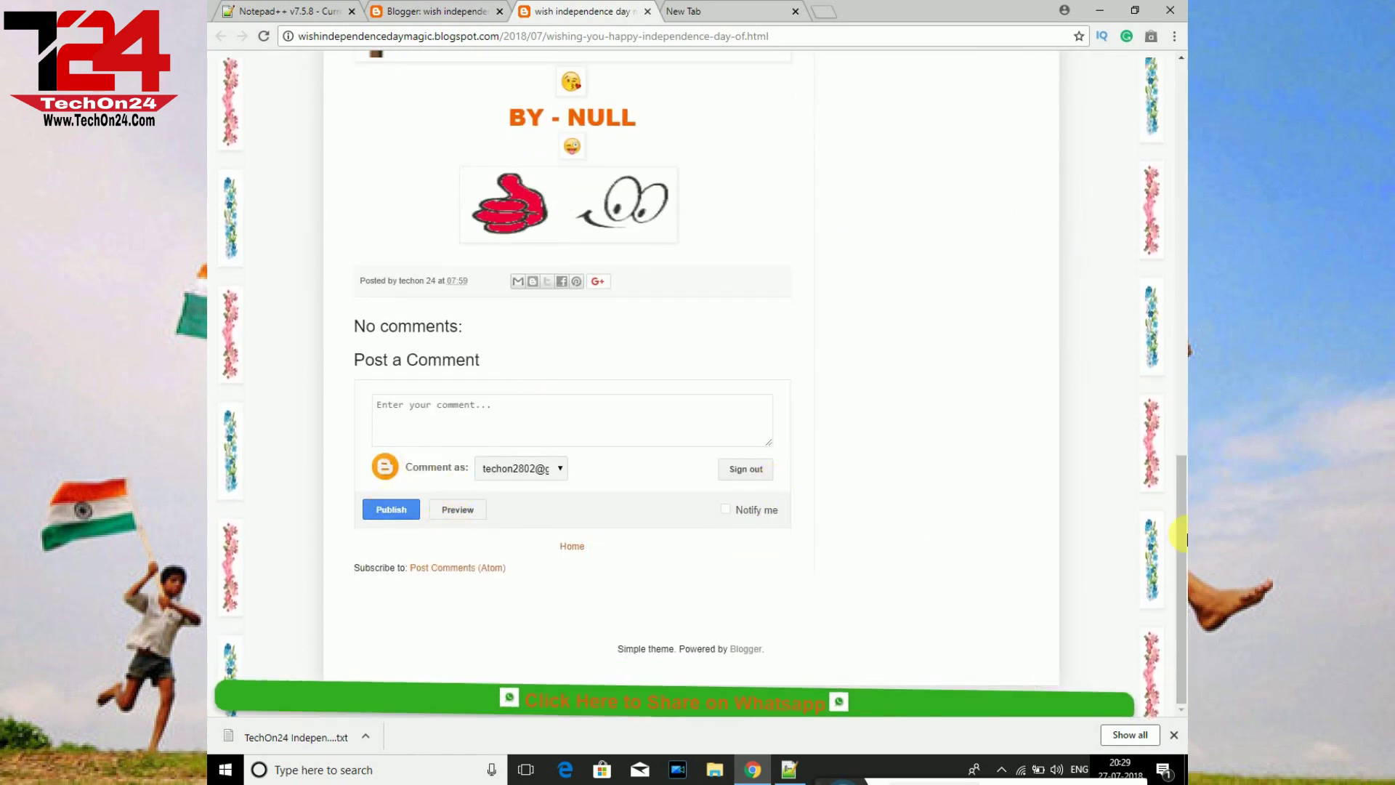
{"action": "left_click_drag", "start_coordinate": [1179, 544], "coordinate": [1163, 73]}
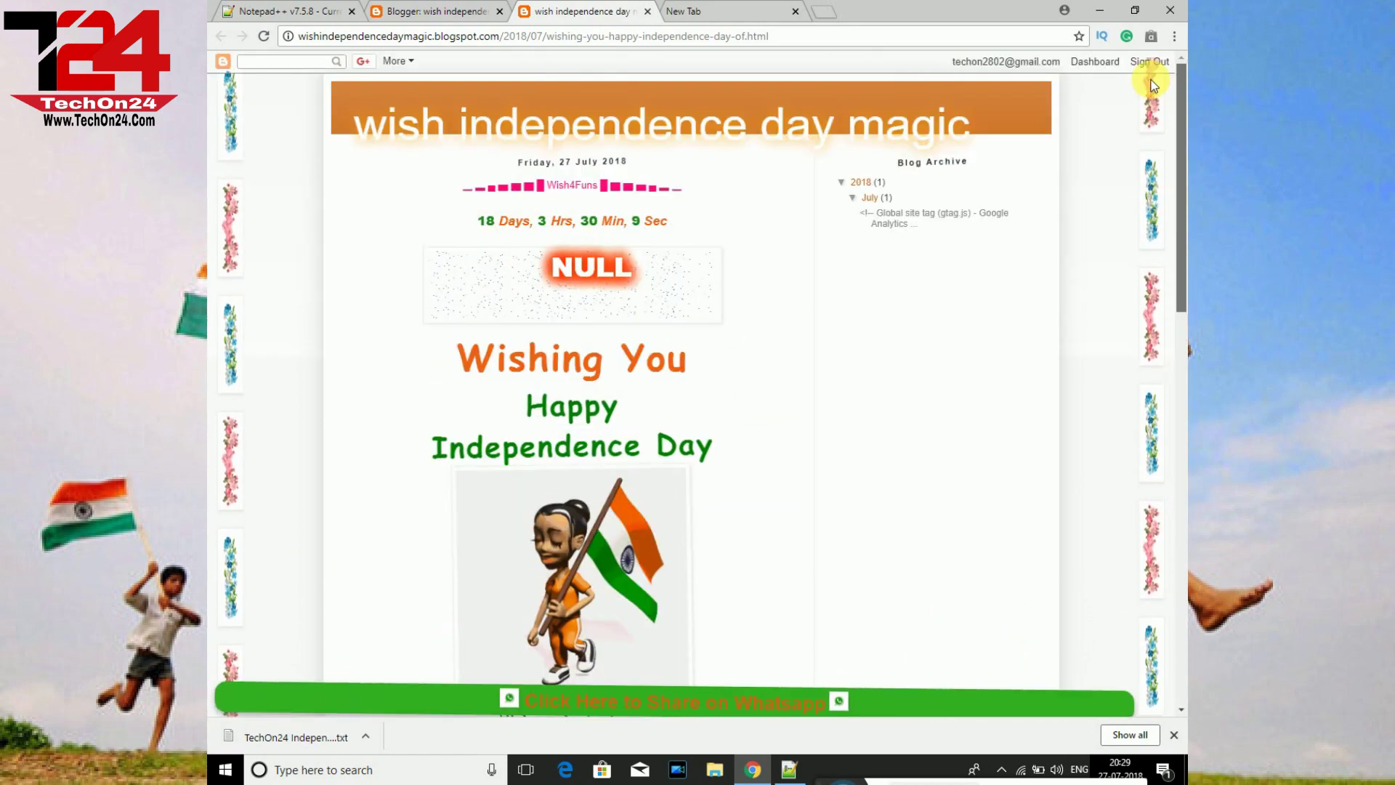
{"action": "left_click", "coordinate": [396, 11]}
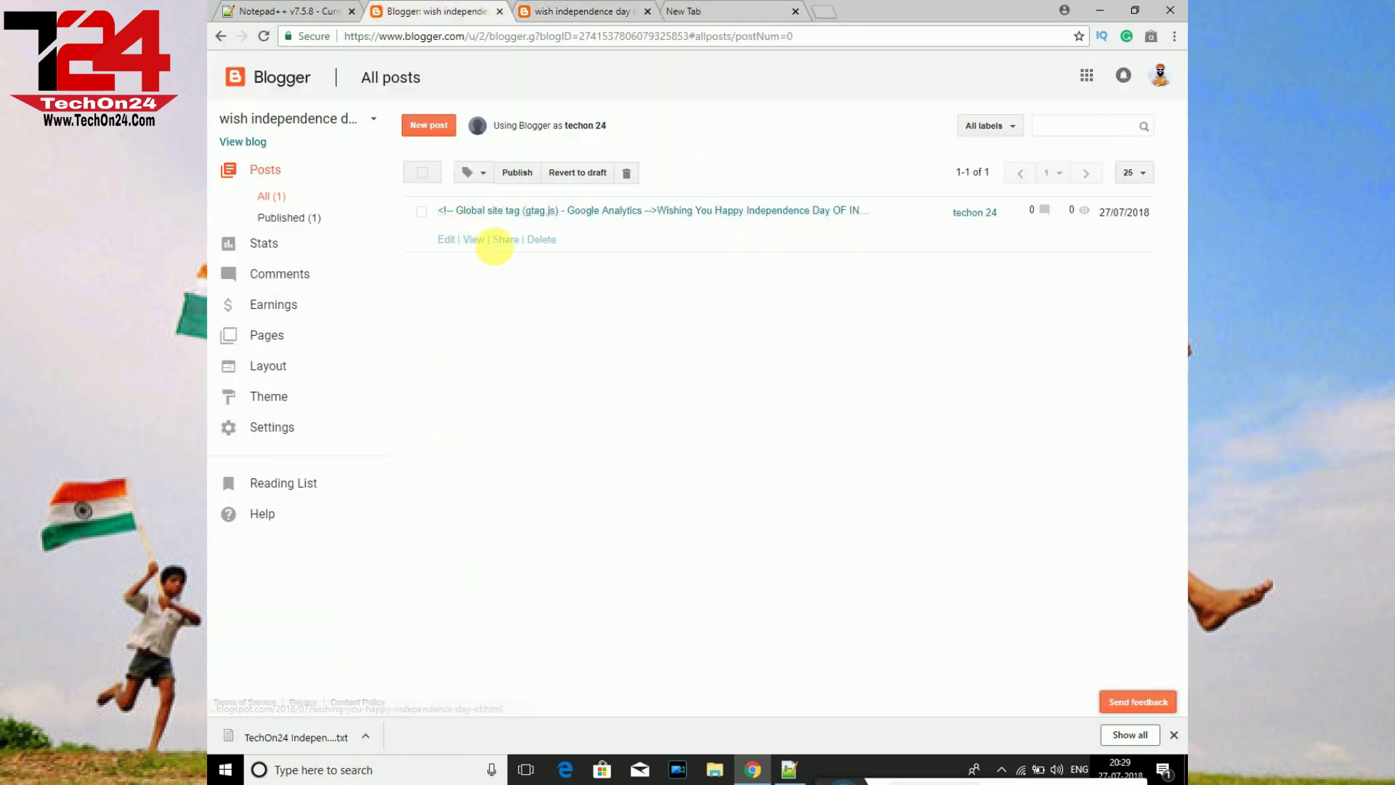
Step: Set the post's reader comments to 'Don't allow, hide existing' and update the published post
{"action": "left_click", "coordinate": [452, 242]}
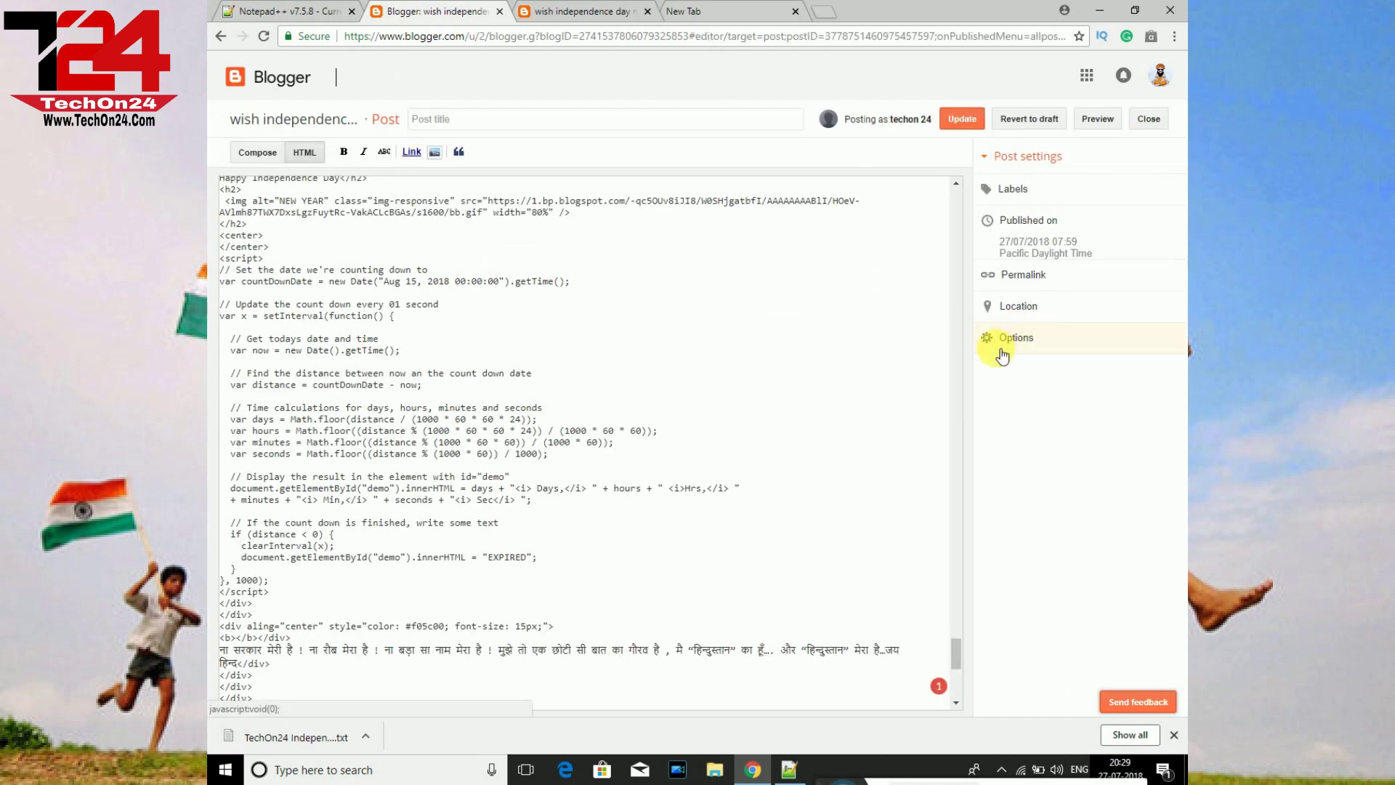
{"action": "left_click", "coordinate": [1000, 341]}
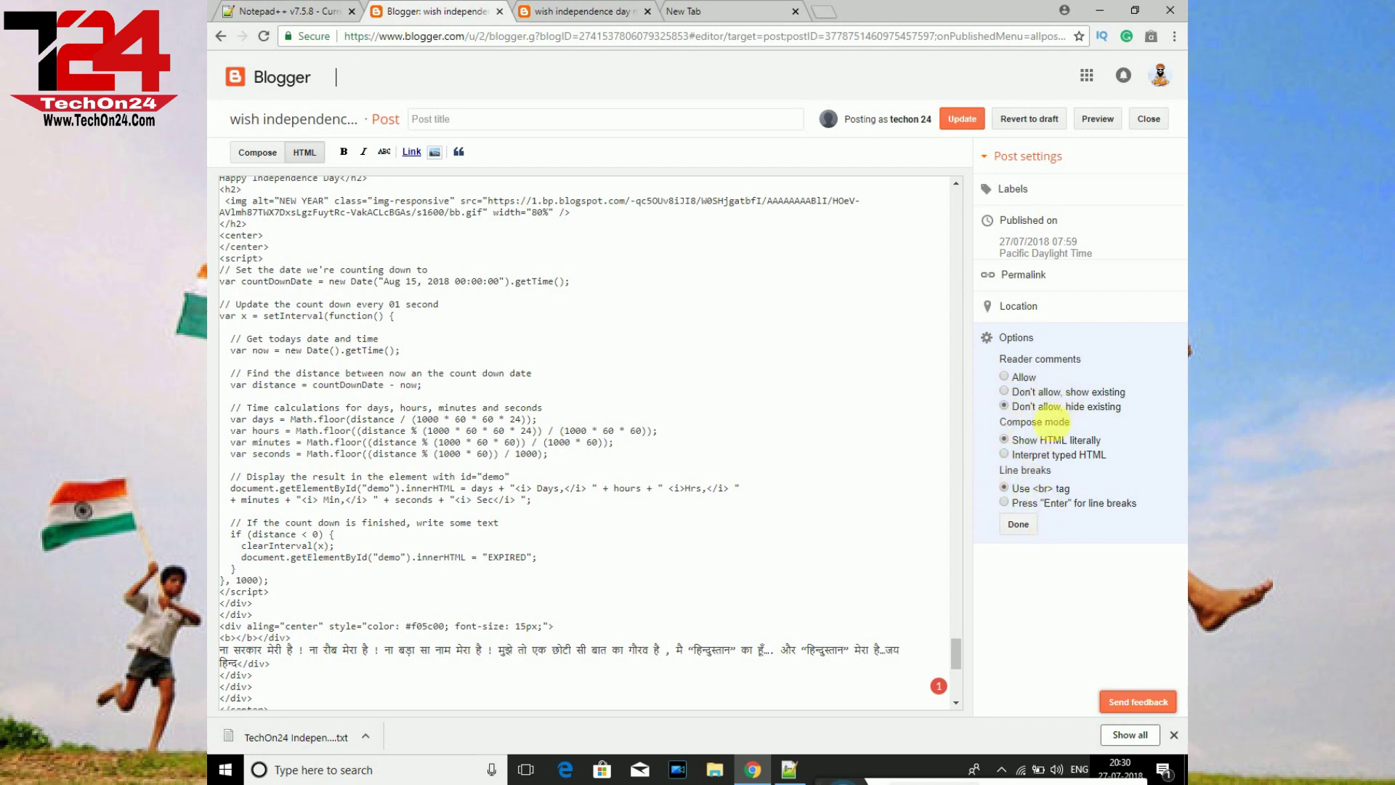
{"action": "left_click", "coordinate": [1021, 525]}
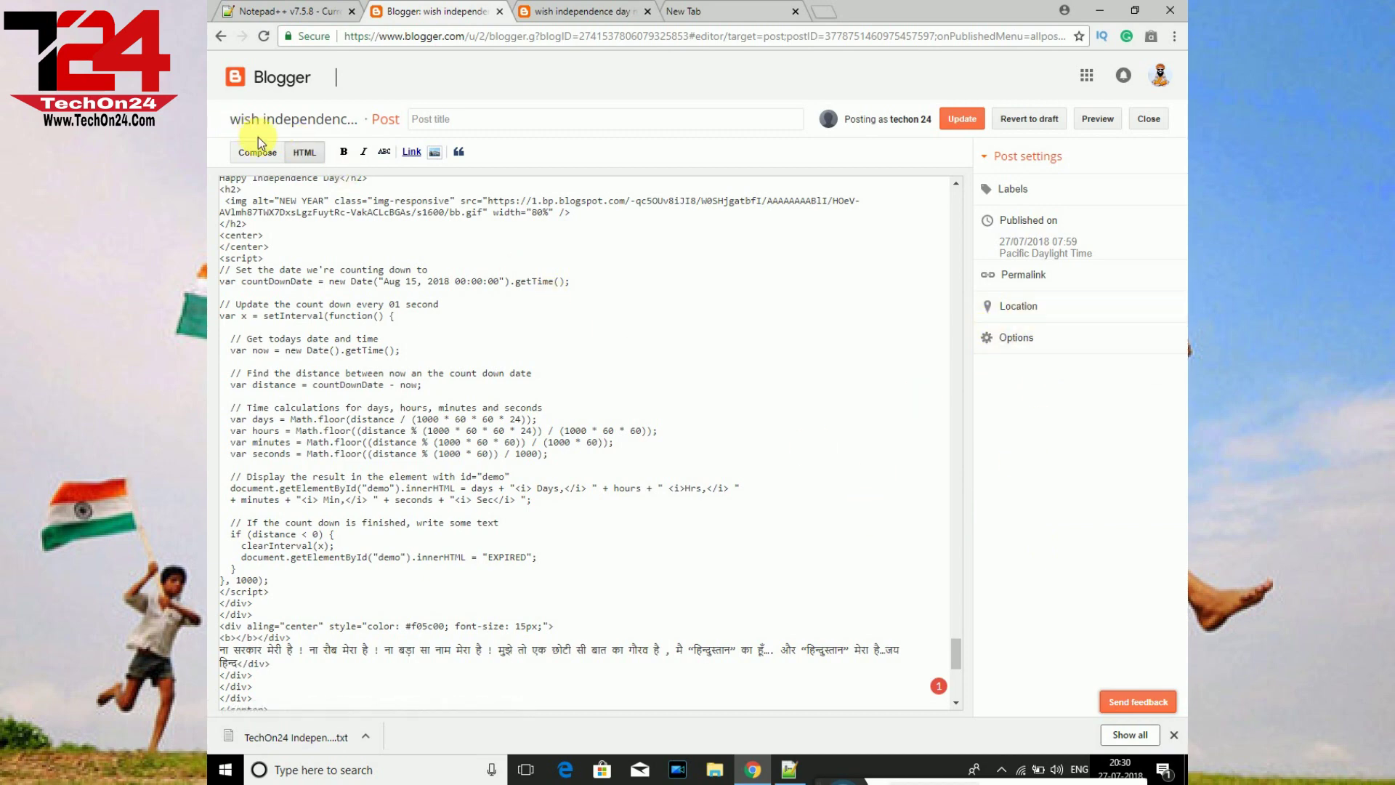
{"action": "left_click", "coordinate": [962, 120]}
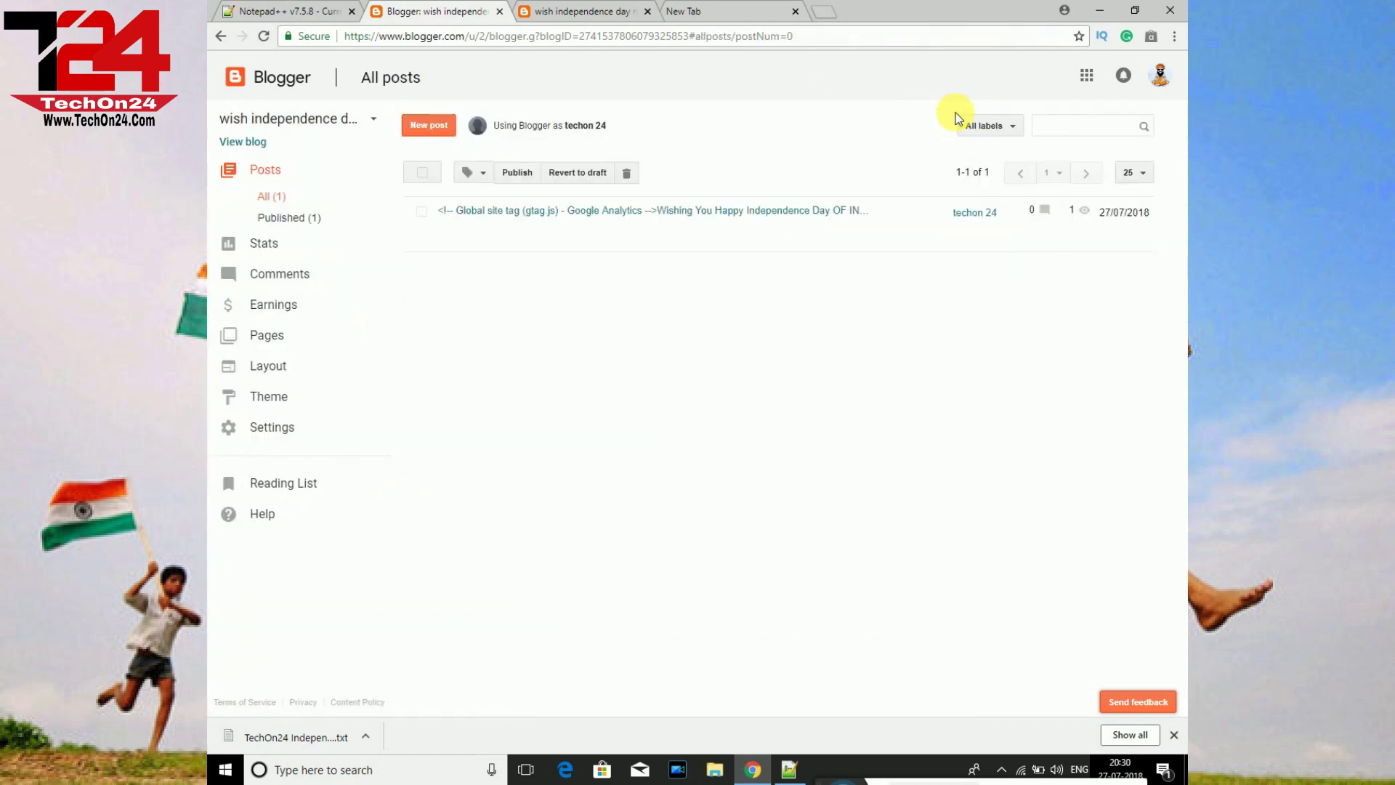
{"action": "left_click", "coordinate": [288, 375]}
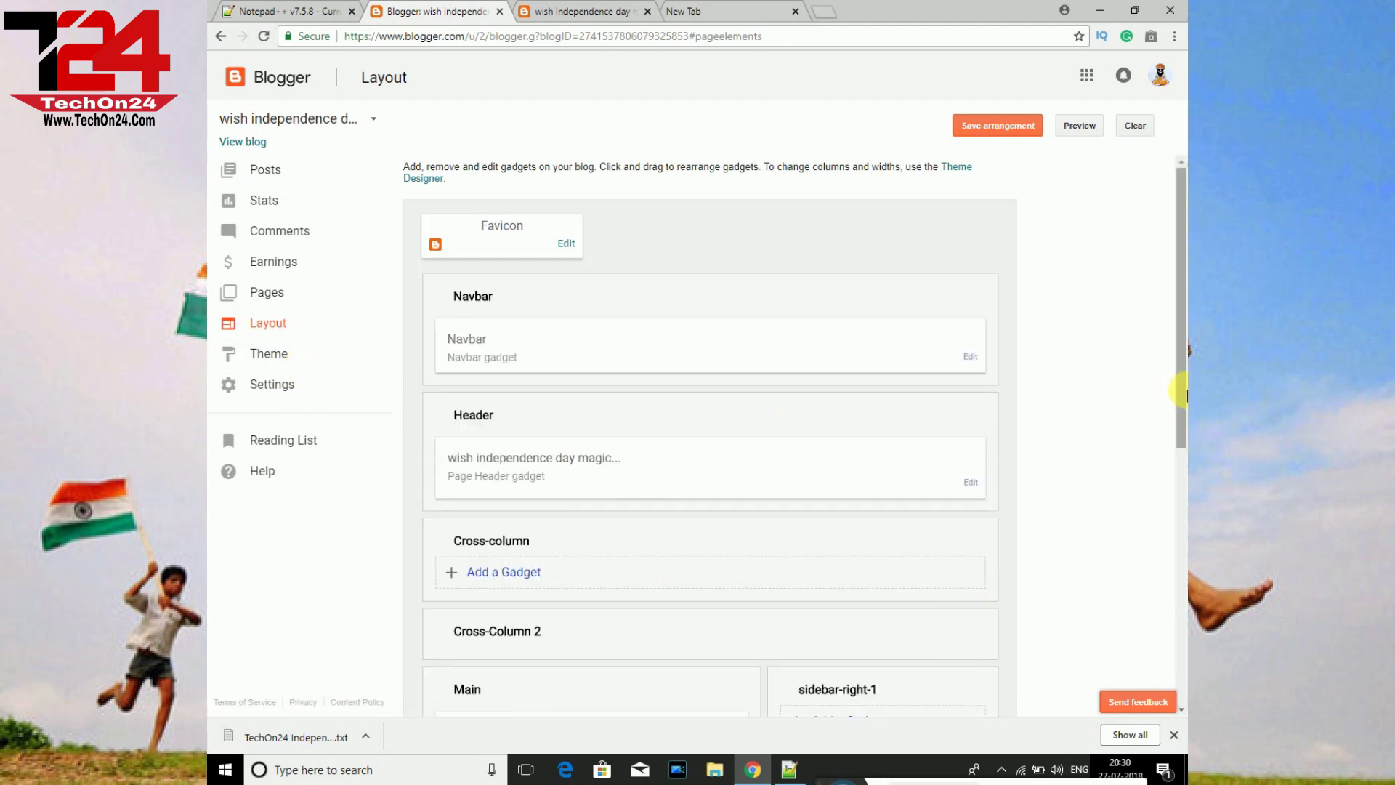
Step: Remove the Blog Archive gadget from sidebar-right-1 and confirm the deletion
{"action": "left_click_drag", "start_coordinate": [1183, 352], "coordinate": [1181, 507]}
{"action": "left_click", "coordinate": [971, 469]}
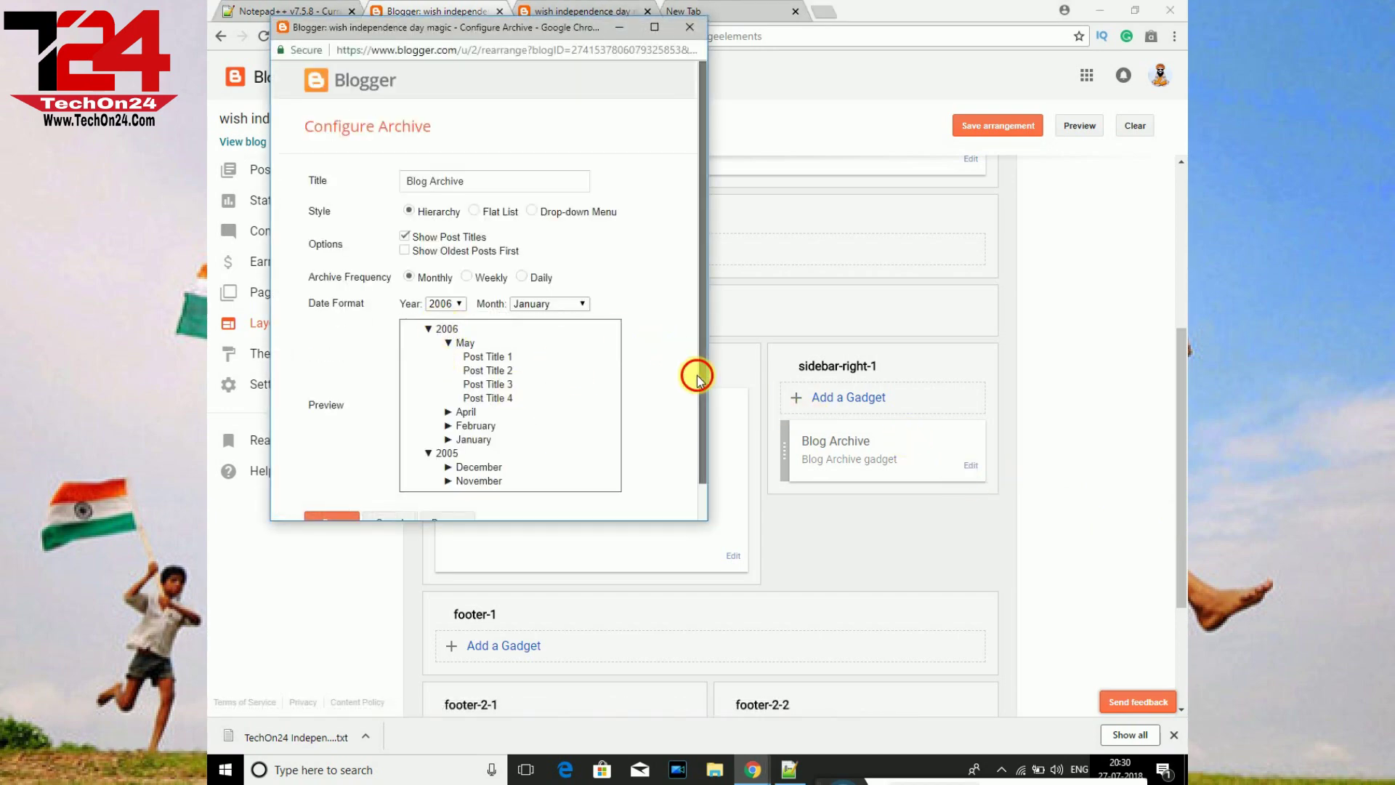
{"action": "scroll", "coordinate": [698, 373], "scroll_direction": "down", "scroll_amount": 1}
{"action": "left_click", "coordinate": [444, 483]}
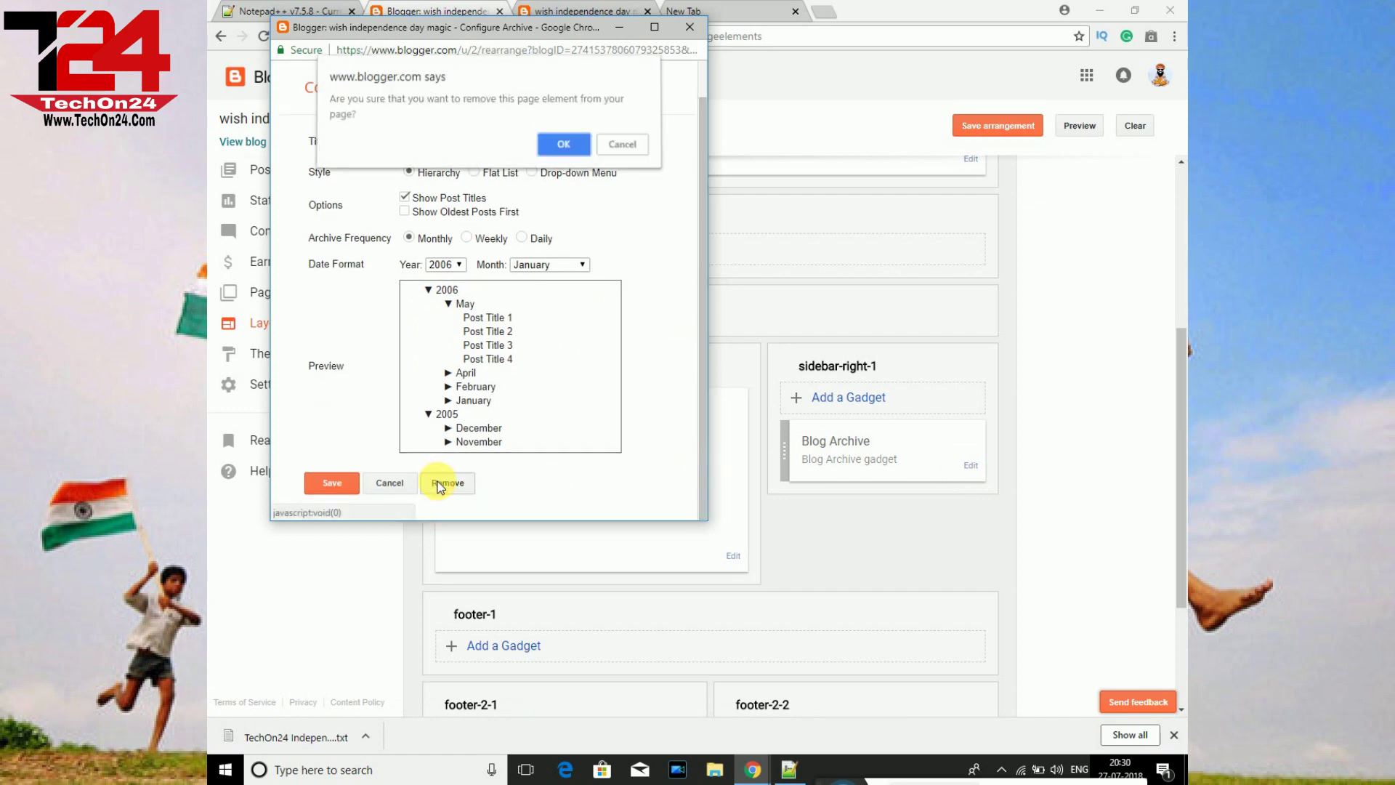
{"action": "left_click", "coordinate": [564, 146]}
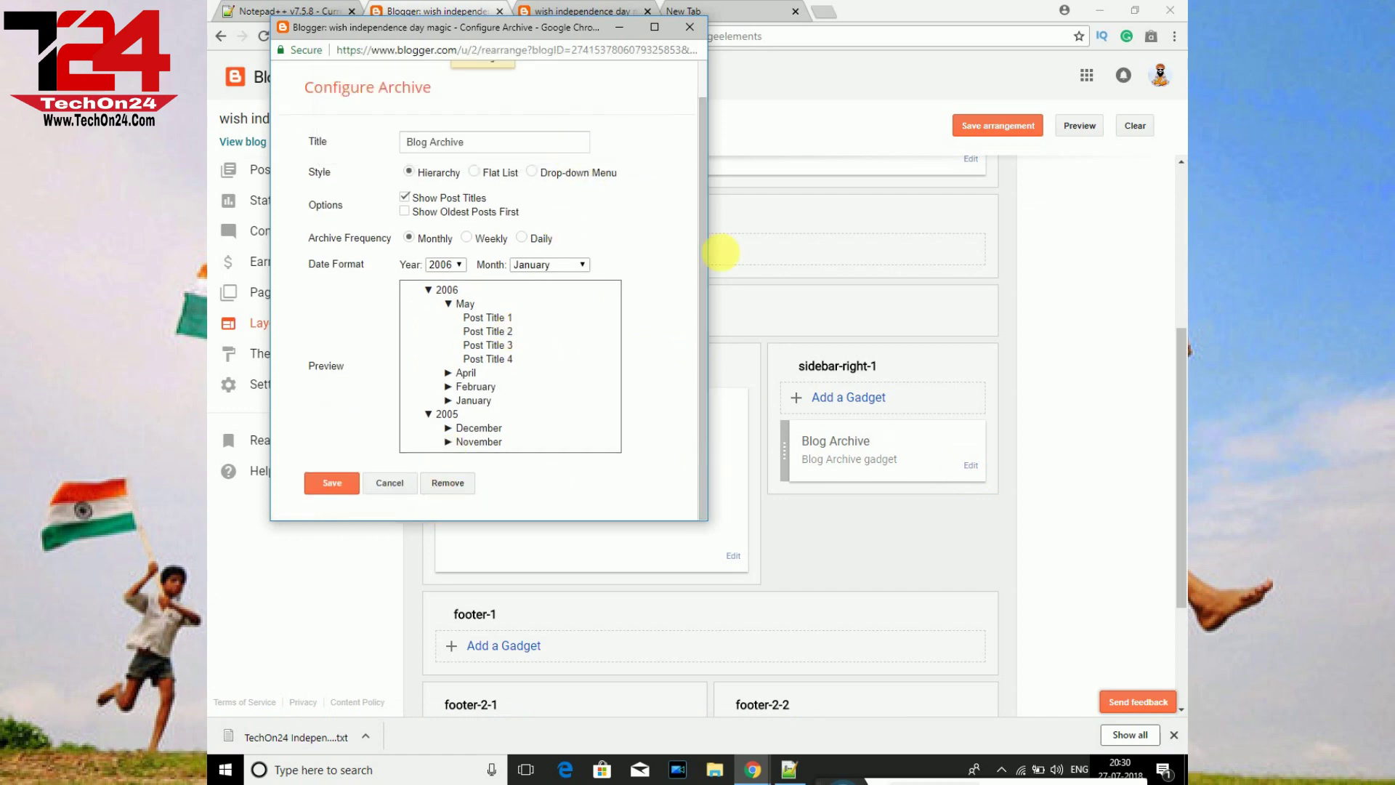
{"action": "left_click_drag", "start_coordinate": [1181, 367], "coordinate": [1182, 420]}
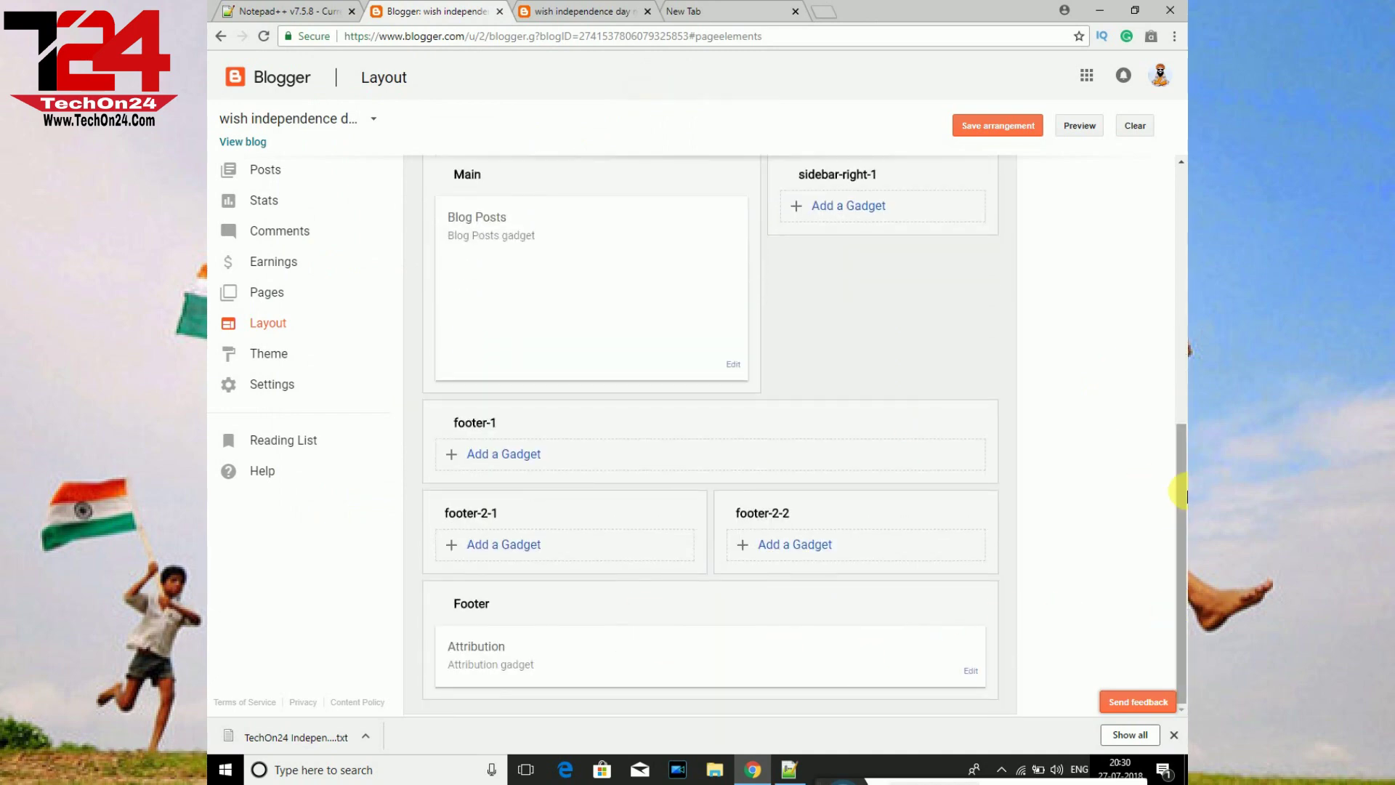
{"action": "left_click_drag", "start_coordinate": [1182, 494], "coordinate": [1141, 251]}
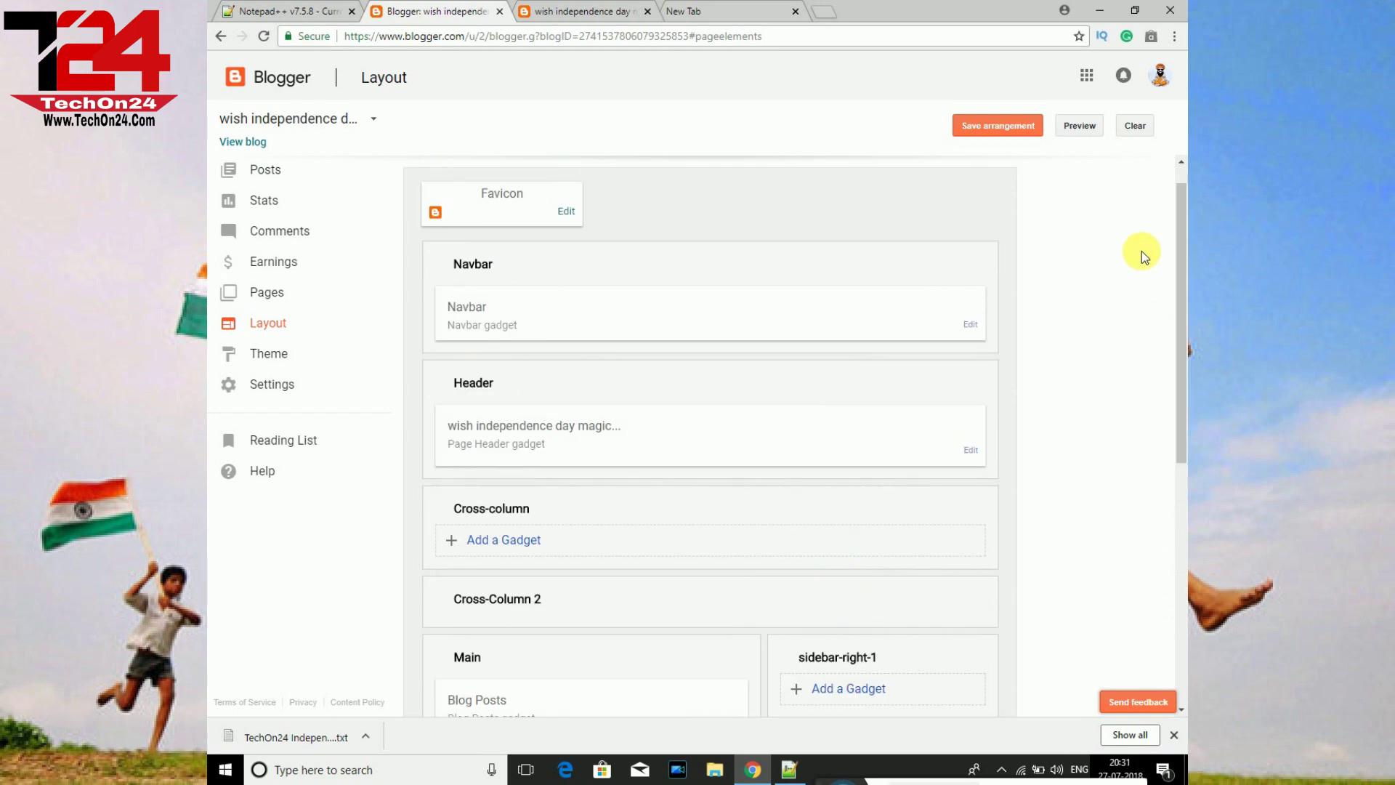
{"action": "left_click_drag", "start_coordinate": [1181, 232], "coordinate": [1183, 290]}
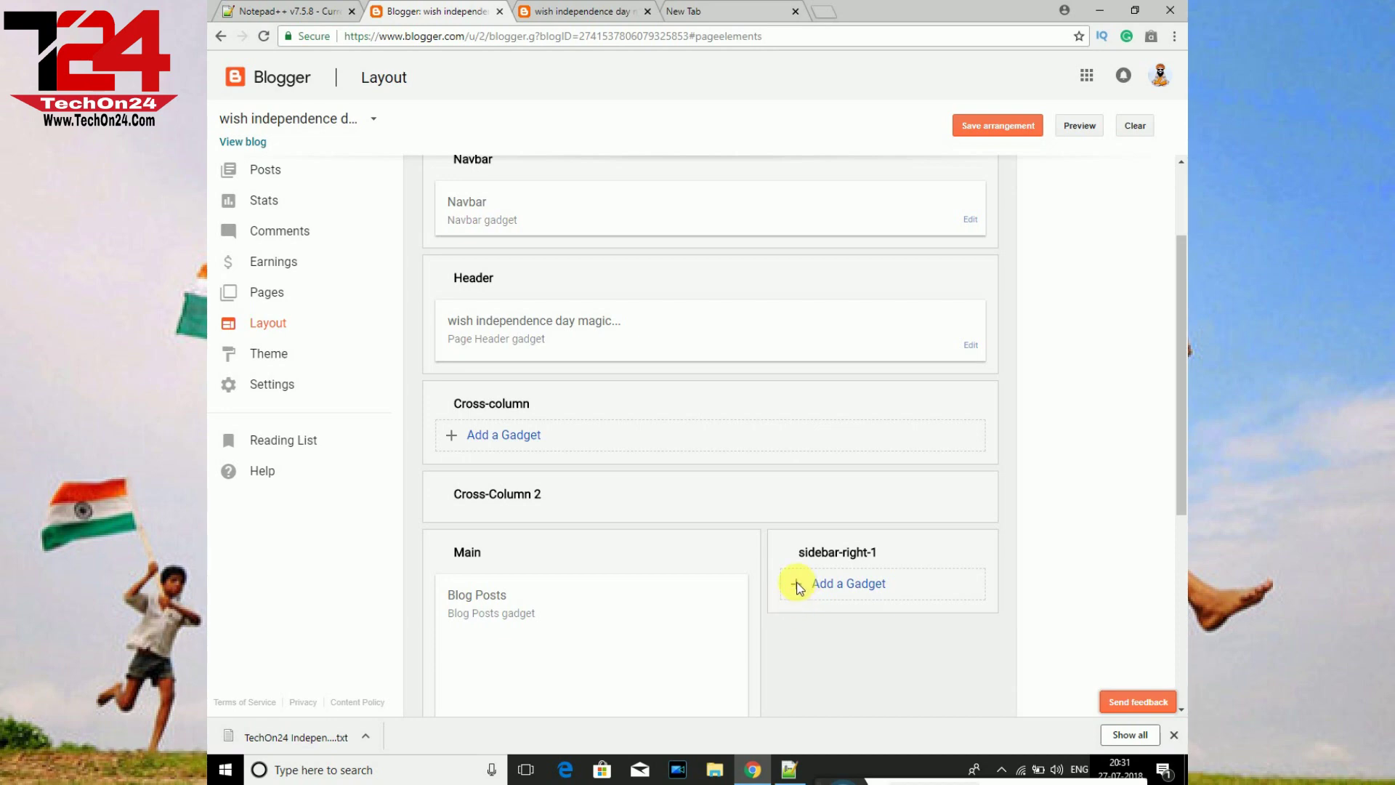
{"action": "left_click", "coordinate": [833, 585]}
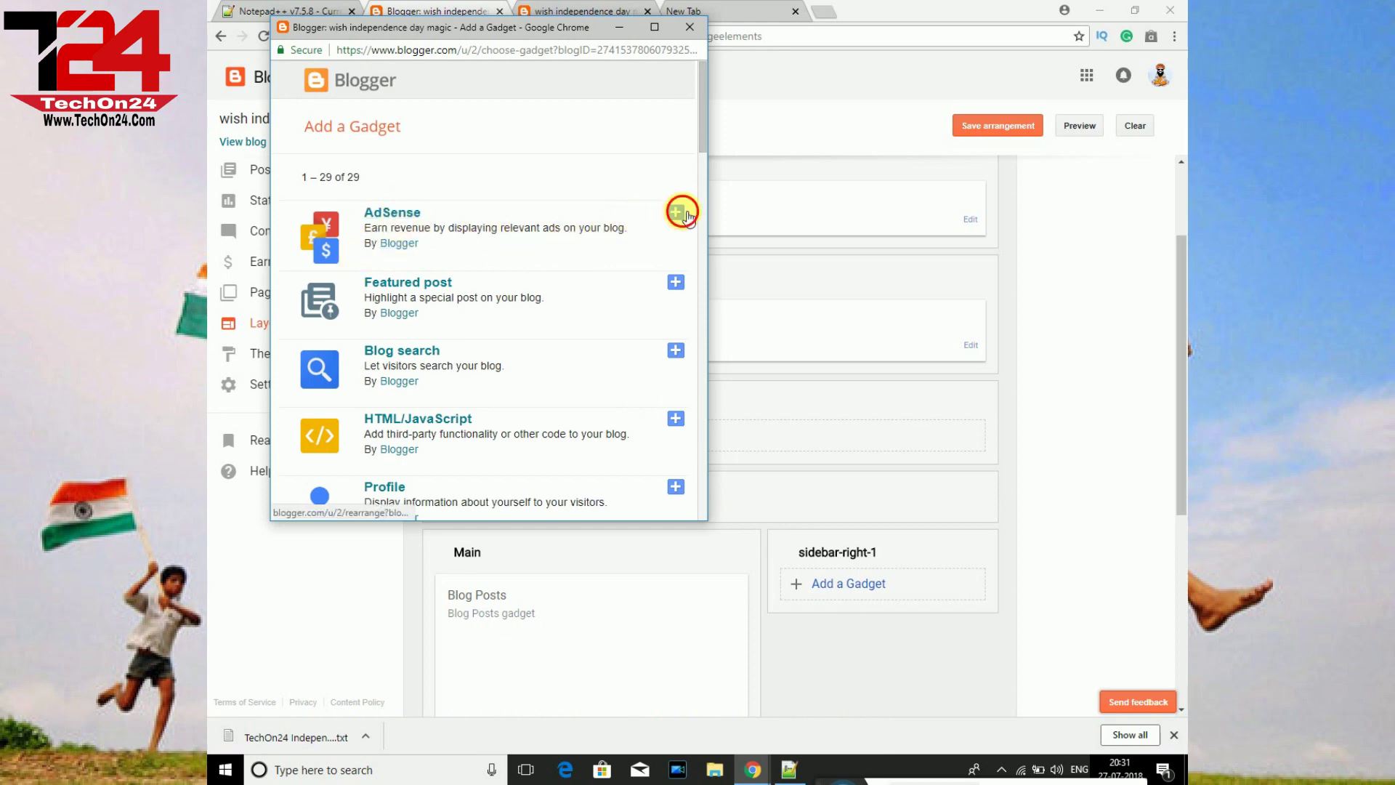
{"action": "left_click", "coordinate": [682, 210]}
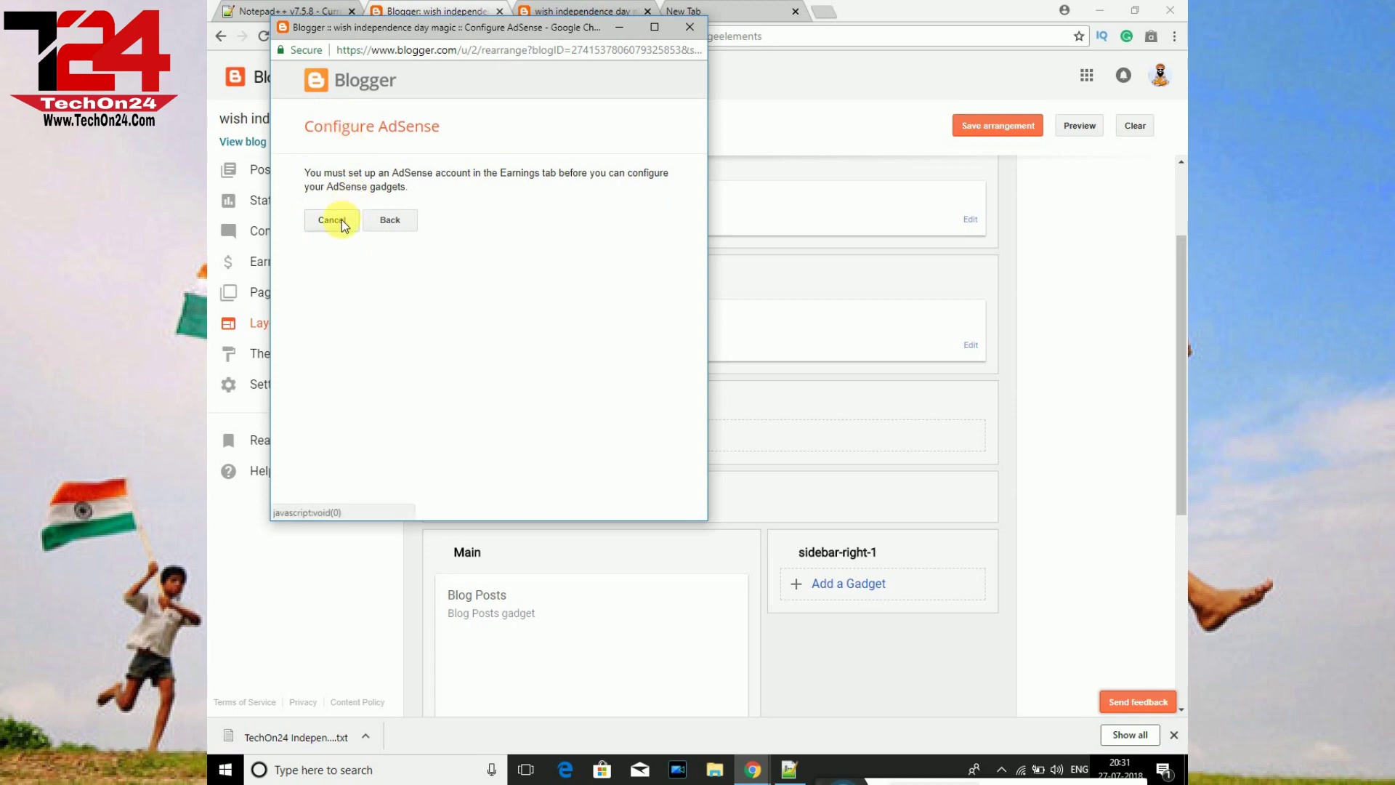
{"action": "left_click", "coordinate": [690, 26]}
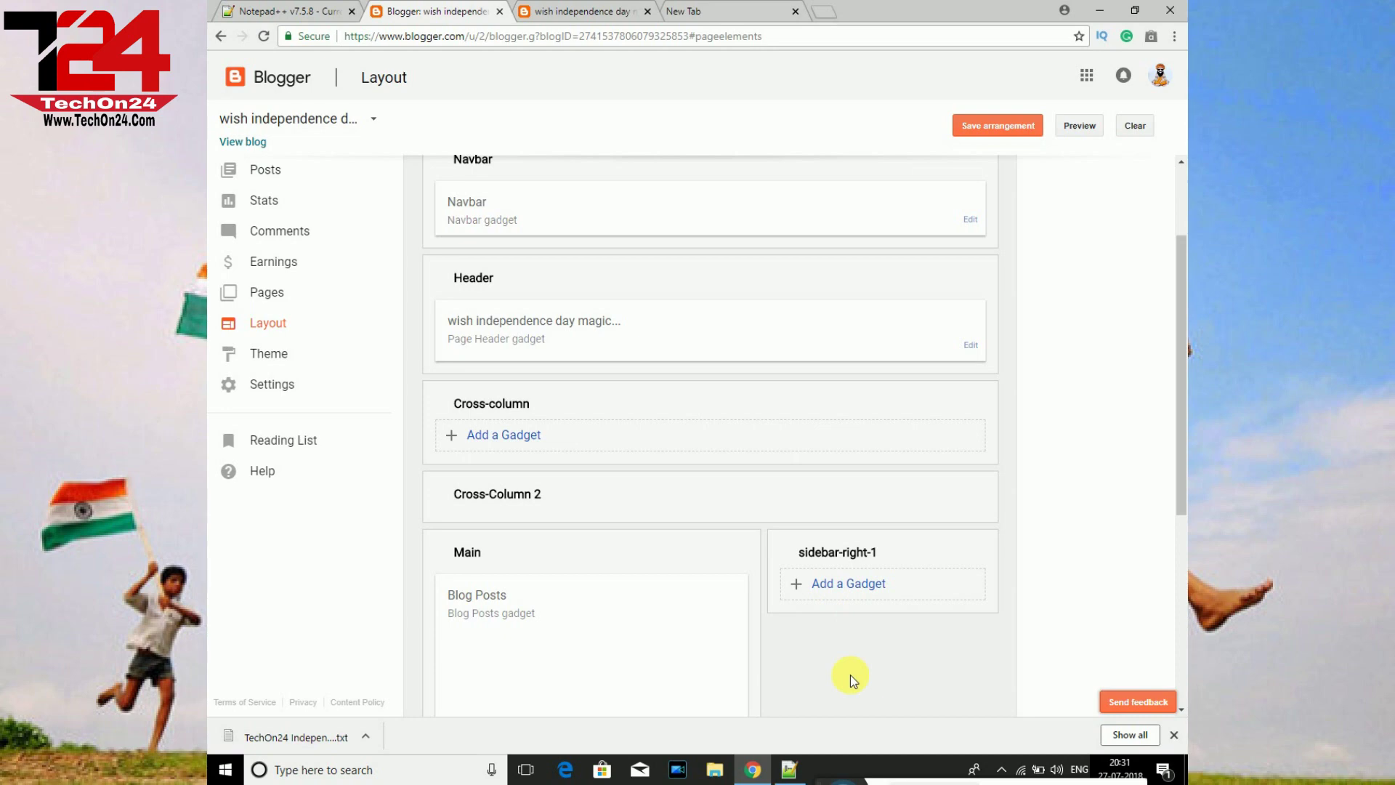
{"action": "left_click", "coordinate": [846, 593]}
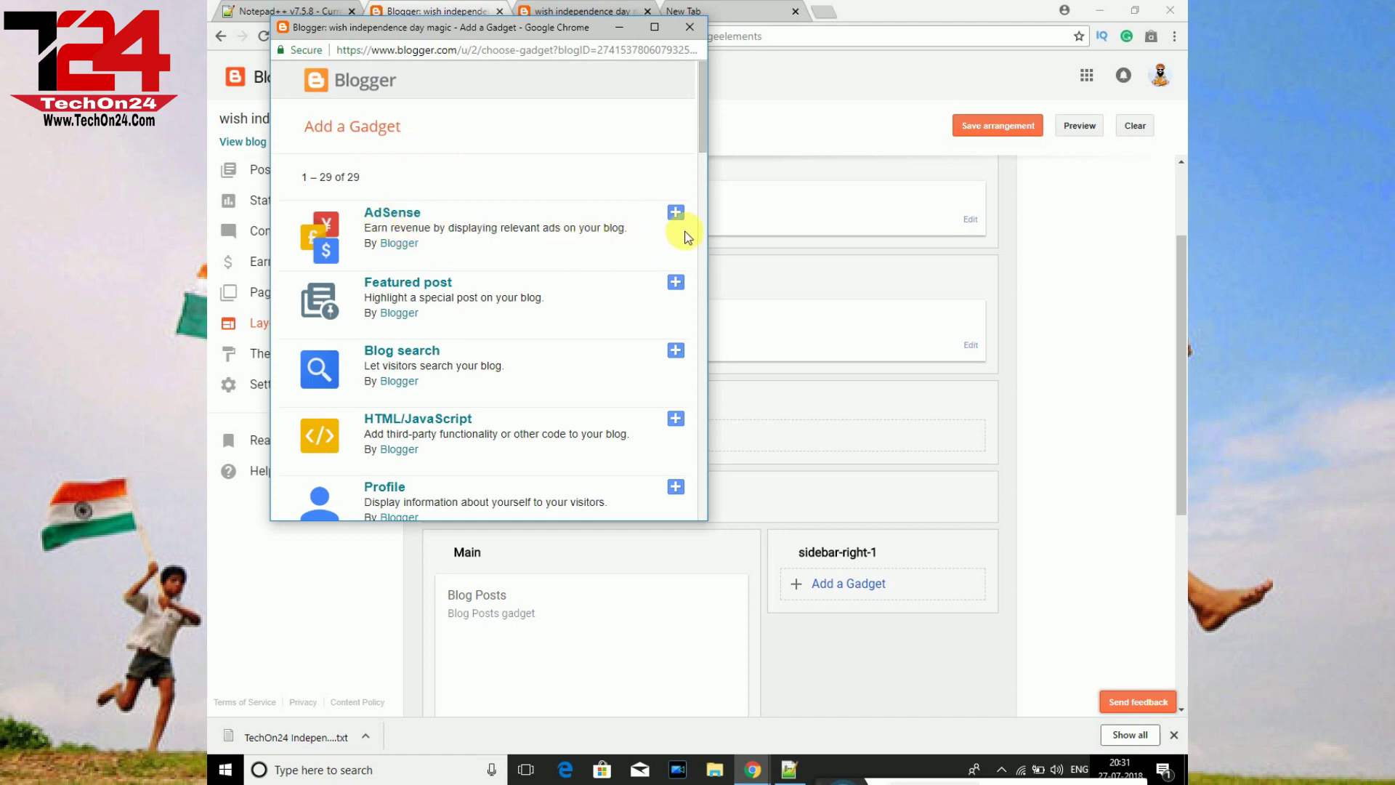
{"action": "left_click", "coordinate": [689, 28]}
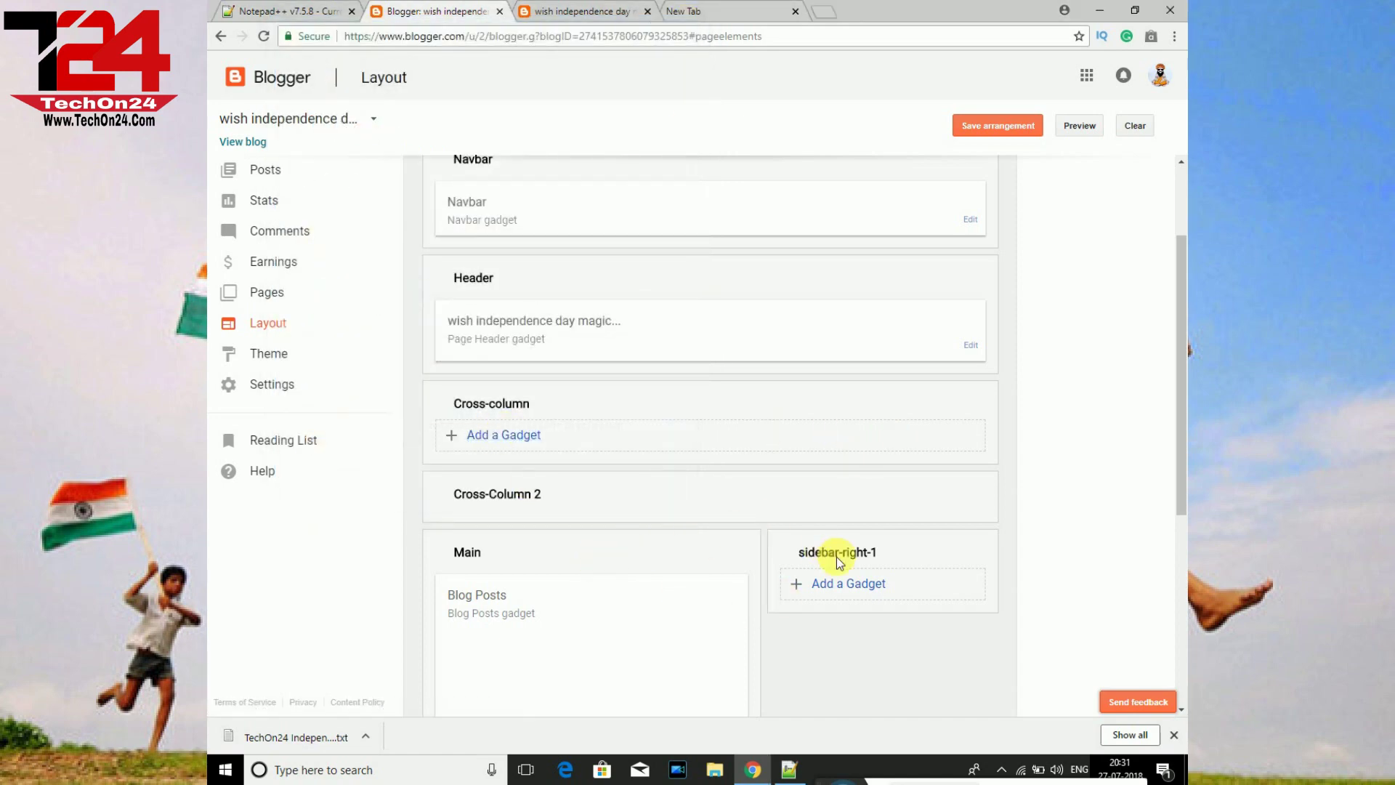
{"action": "scroll", "coordinate": [1187, 538], "scroll_direction": "down", "scroll_amount": 5}
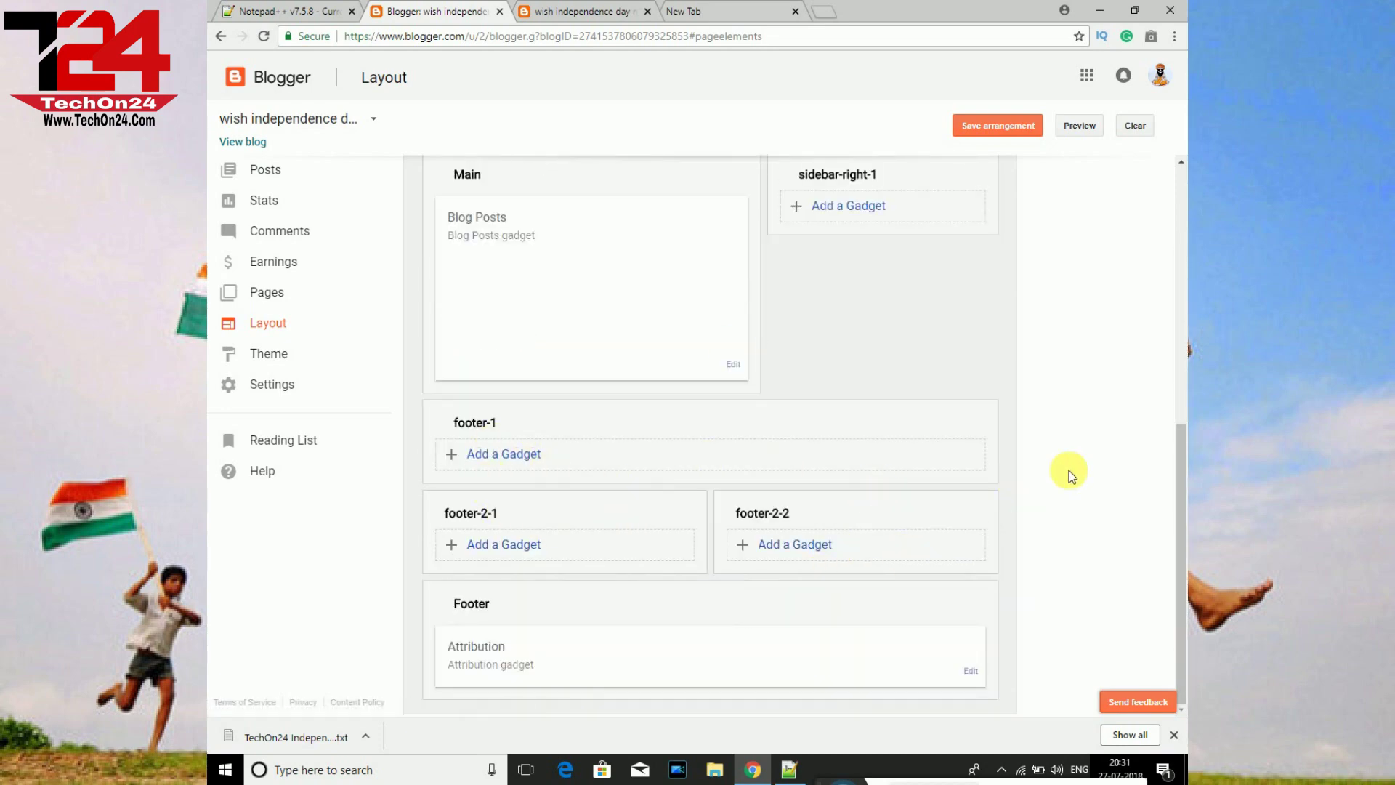
{"action": "left_click", "coordinate": [1181, 333]}
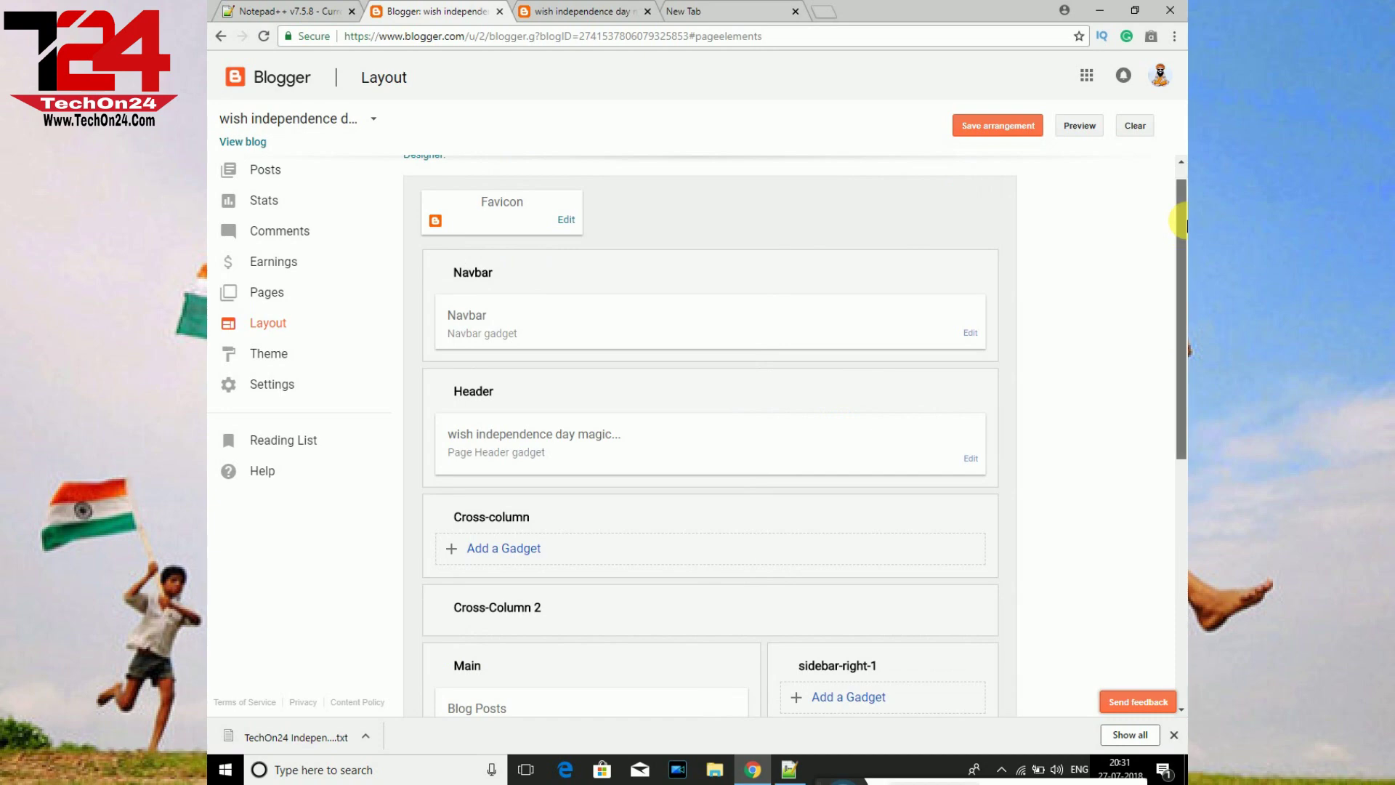
{"action": "left_click_drag", "start_coordinate": [1184, 225], "coordinate": [1184, 143]}
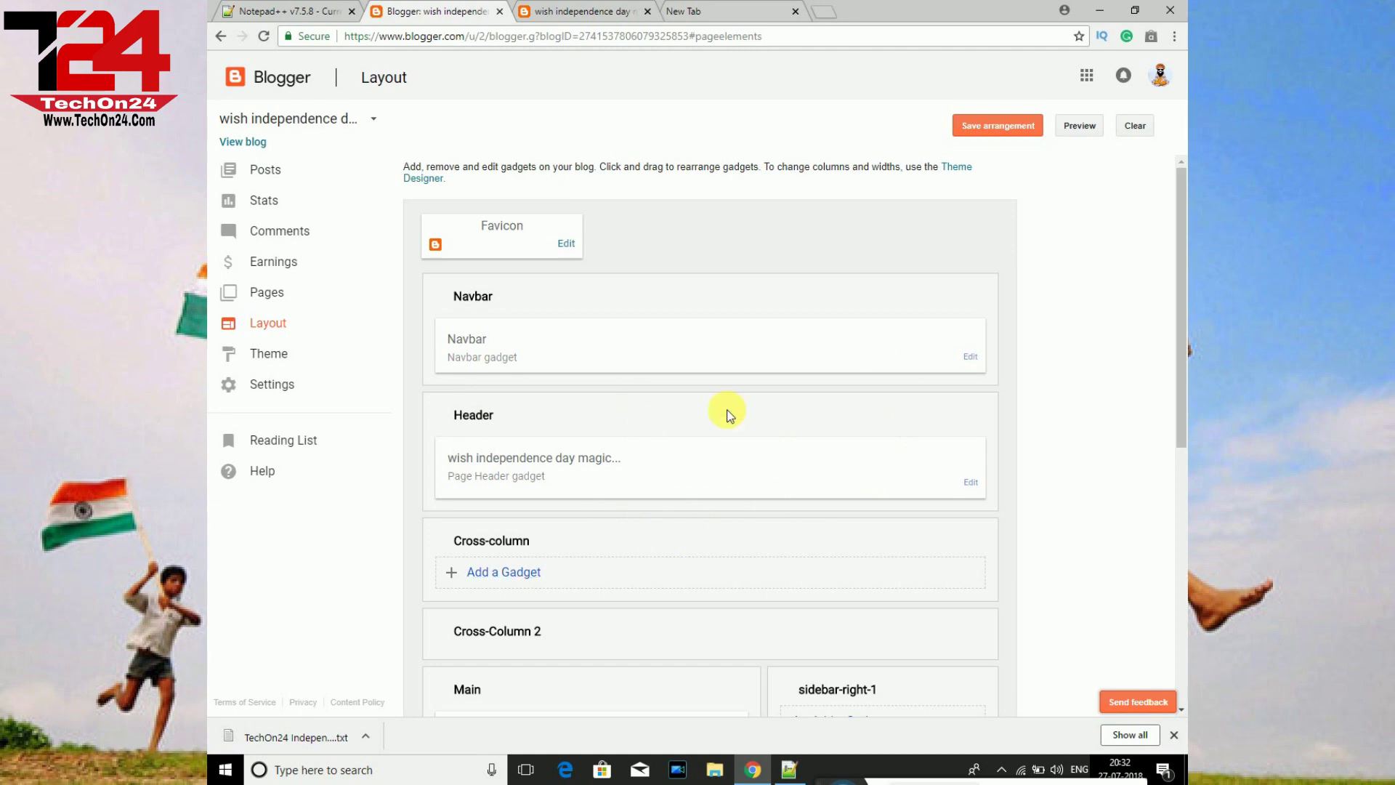
Step: Set the Mobile theme option to 'No. Show desktop theme on mobile devices' and save it
{"action": "left_click", "coordinate": [283, 354]}
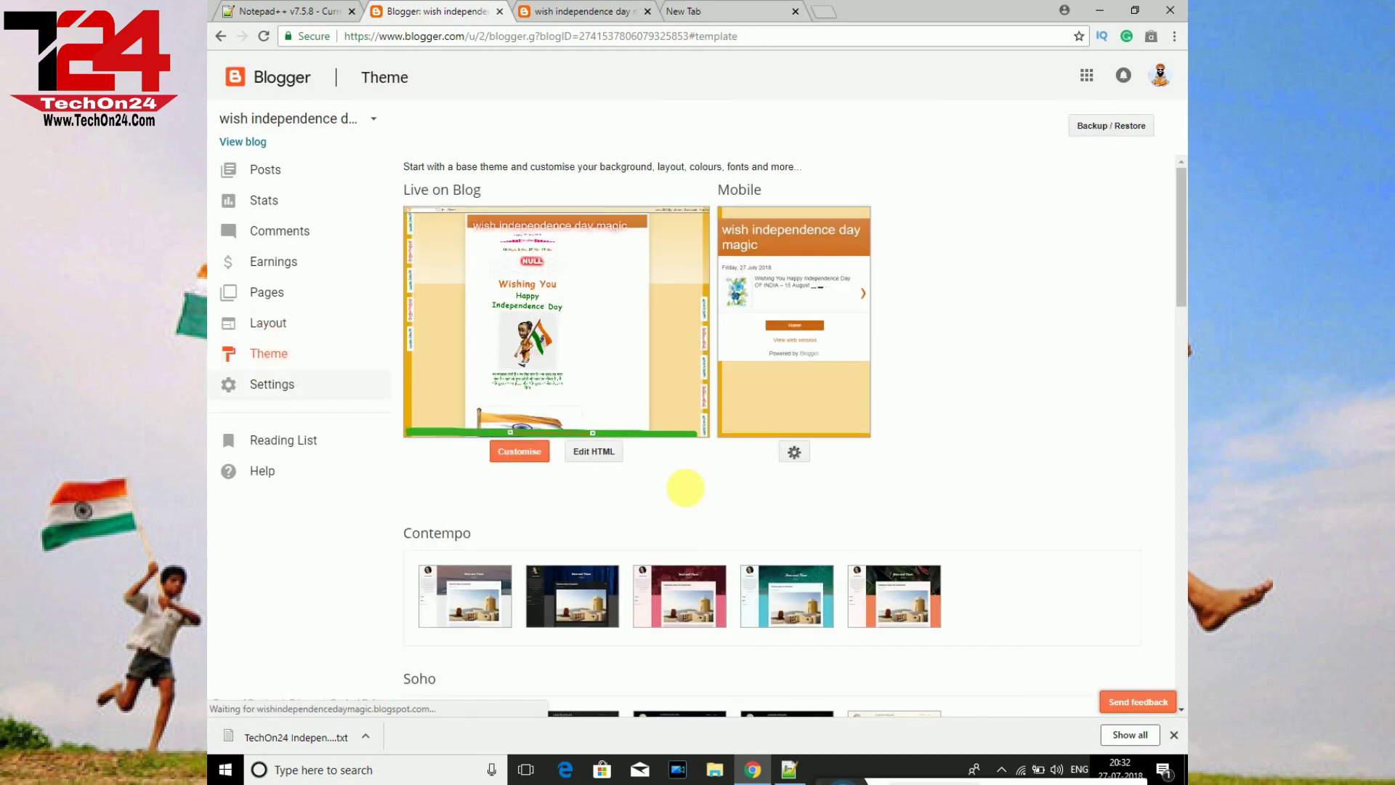
{"action": "left_click", "coordinate": [796, 453]}
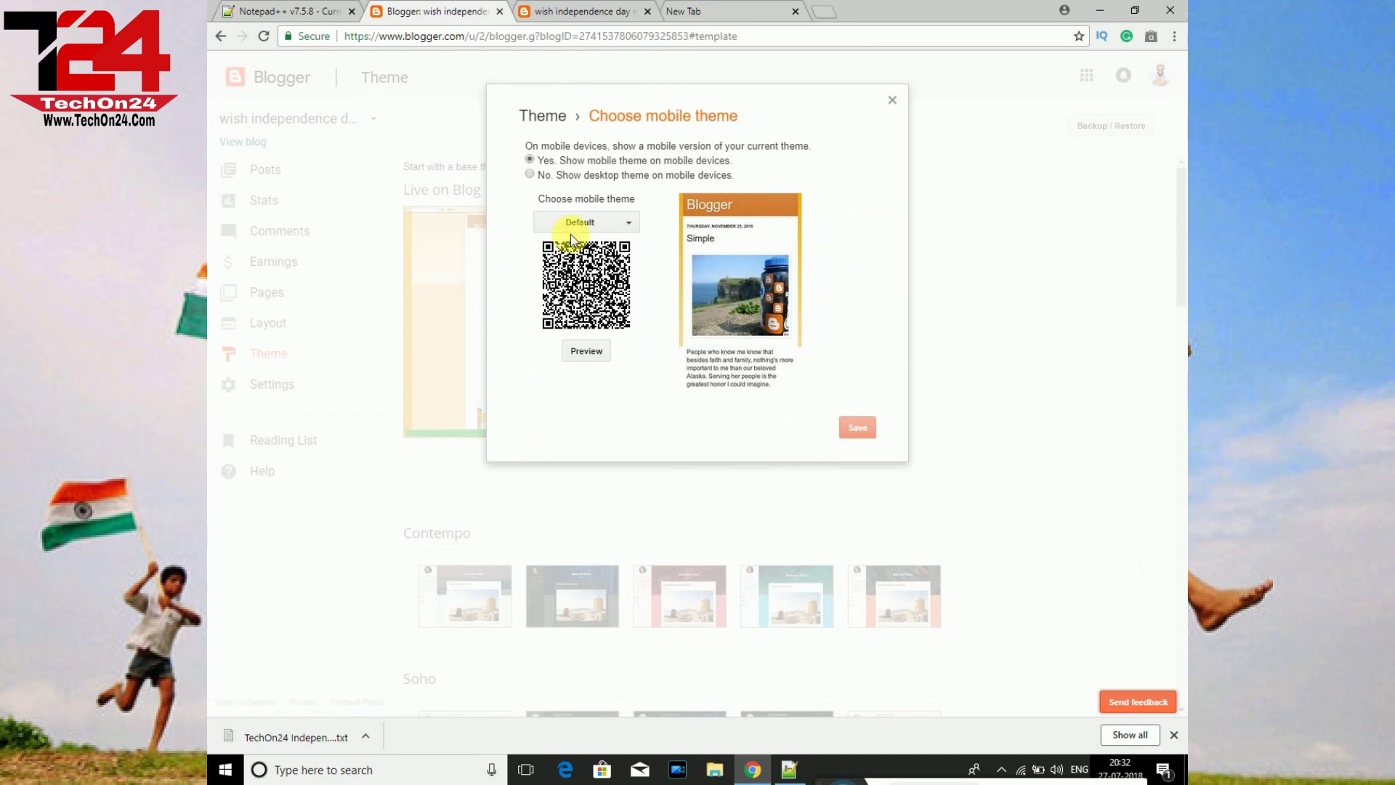
{"action": "left_click", "coordinate": [531, 176]}
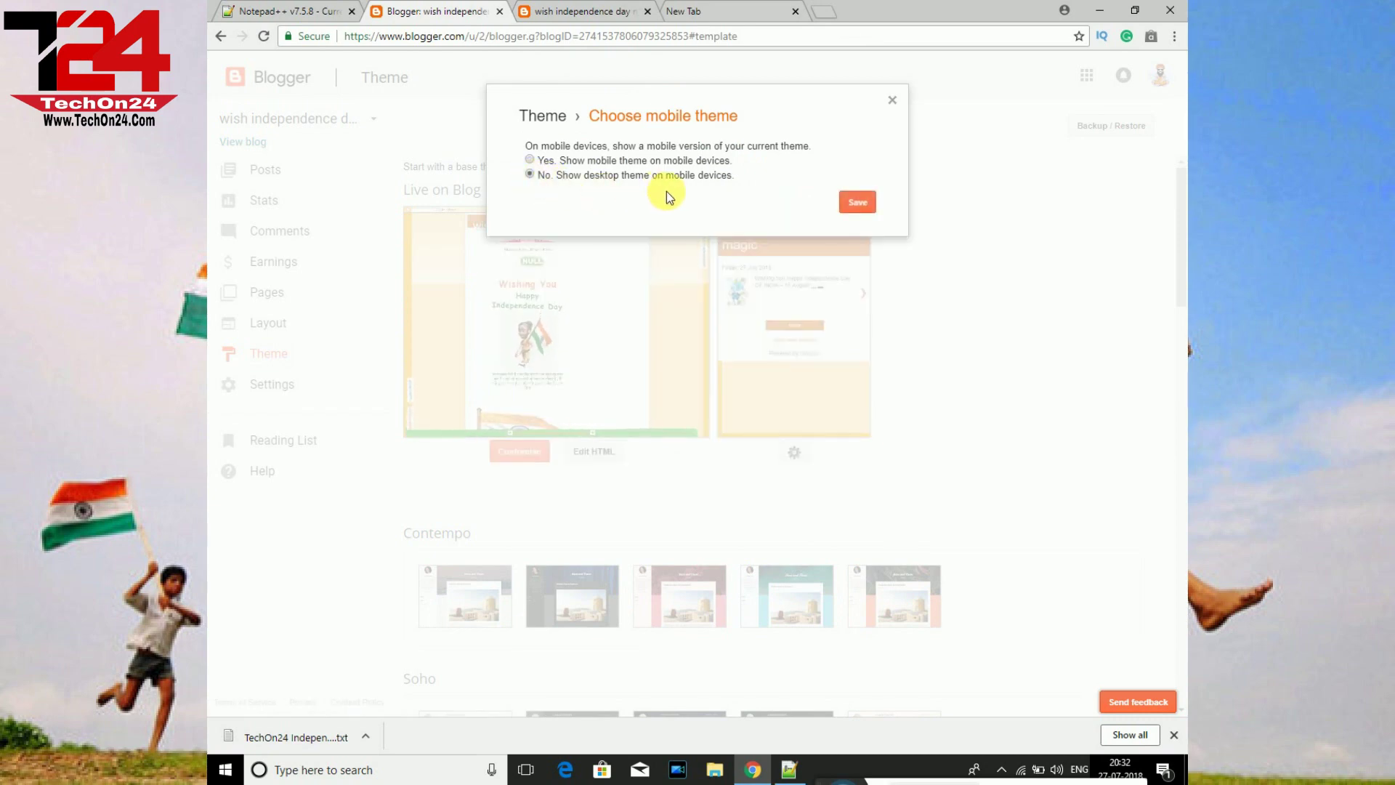
{"action": "left_click", "coordinate": [862, 207]}
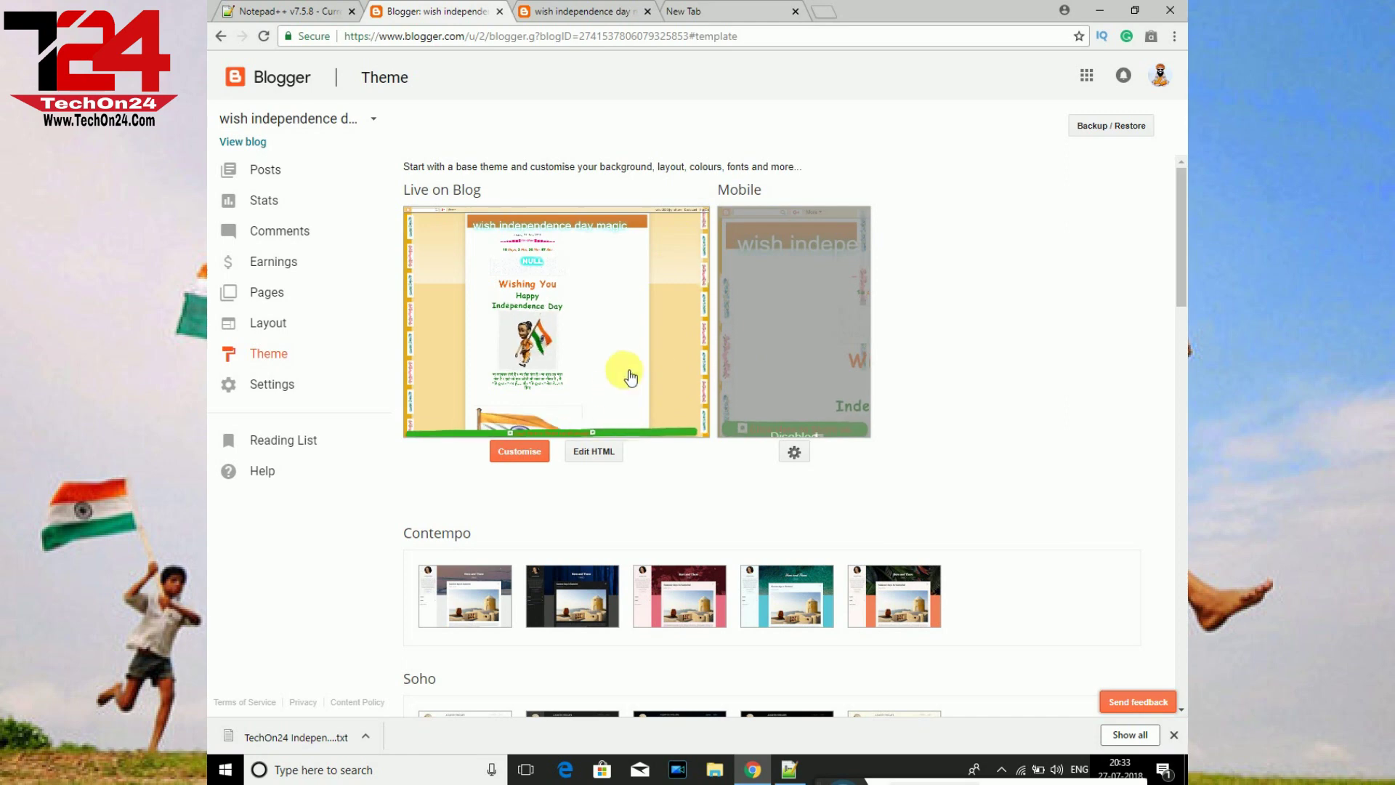
{"action": "left_click", "coordinate": [594, 9]}
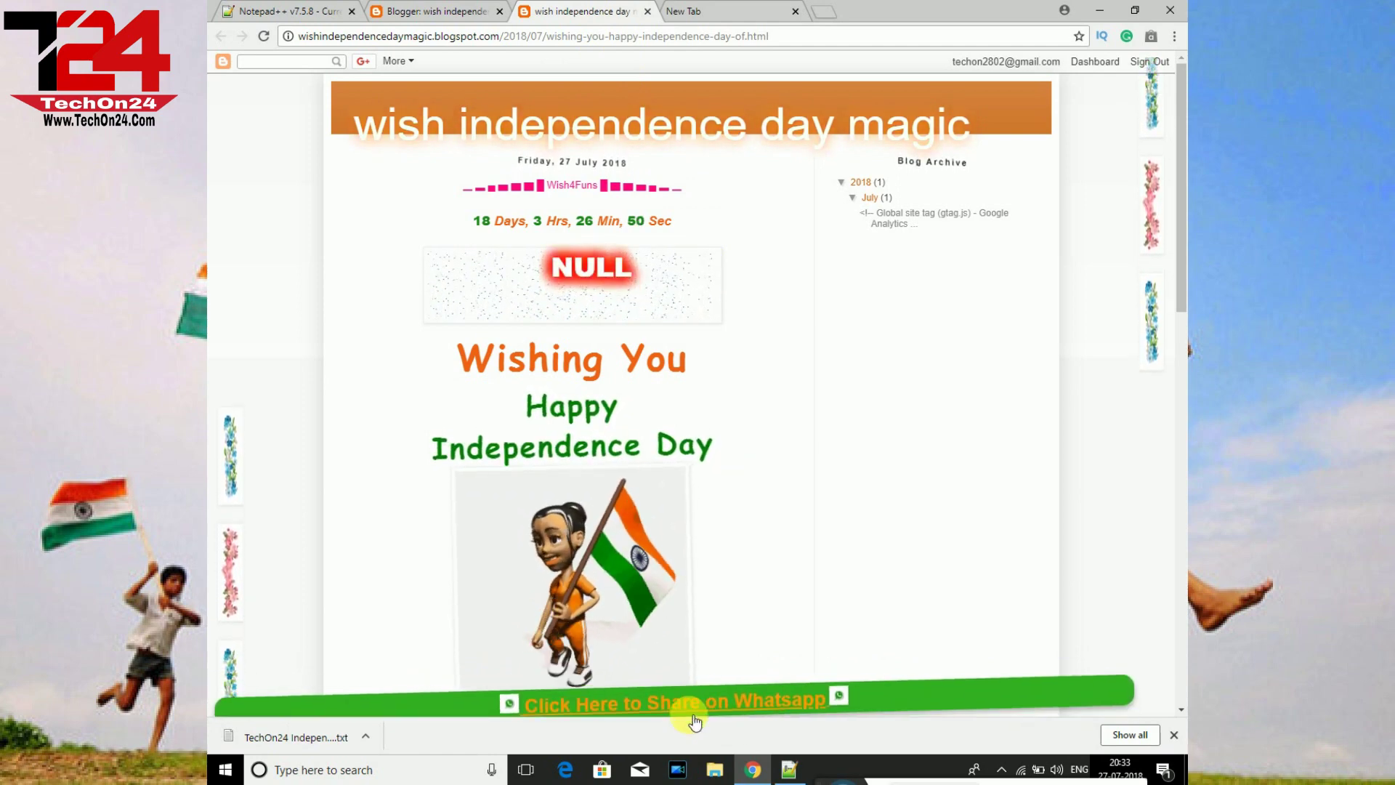
Step: Reload the live post, dismiss the name prompt, and scroll through the page to check the sidebar
{"action": "left_click", "coordinate": [787, 36]}
{"action": "key", "text": "Return"}
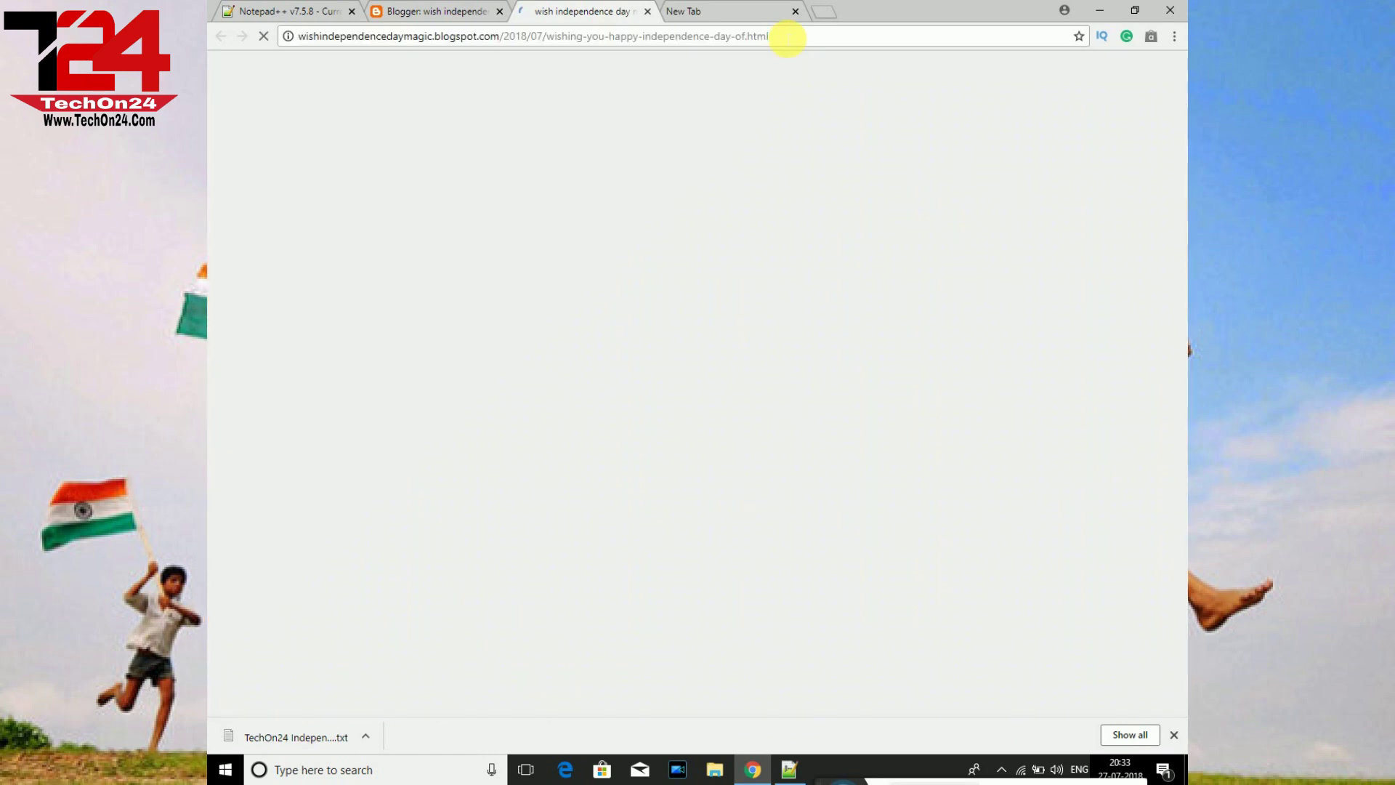
{"action": "key", "text": "Escape"}
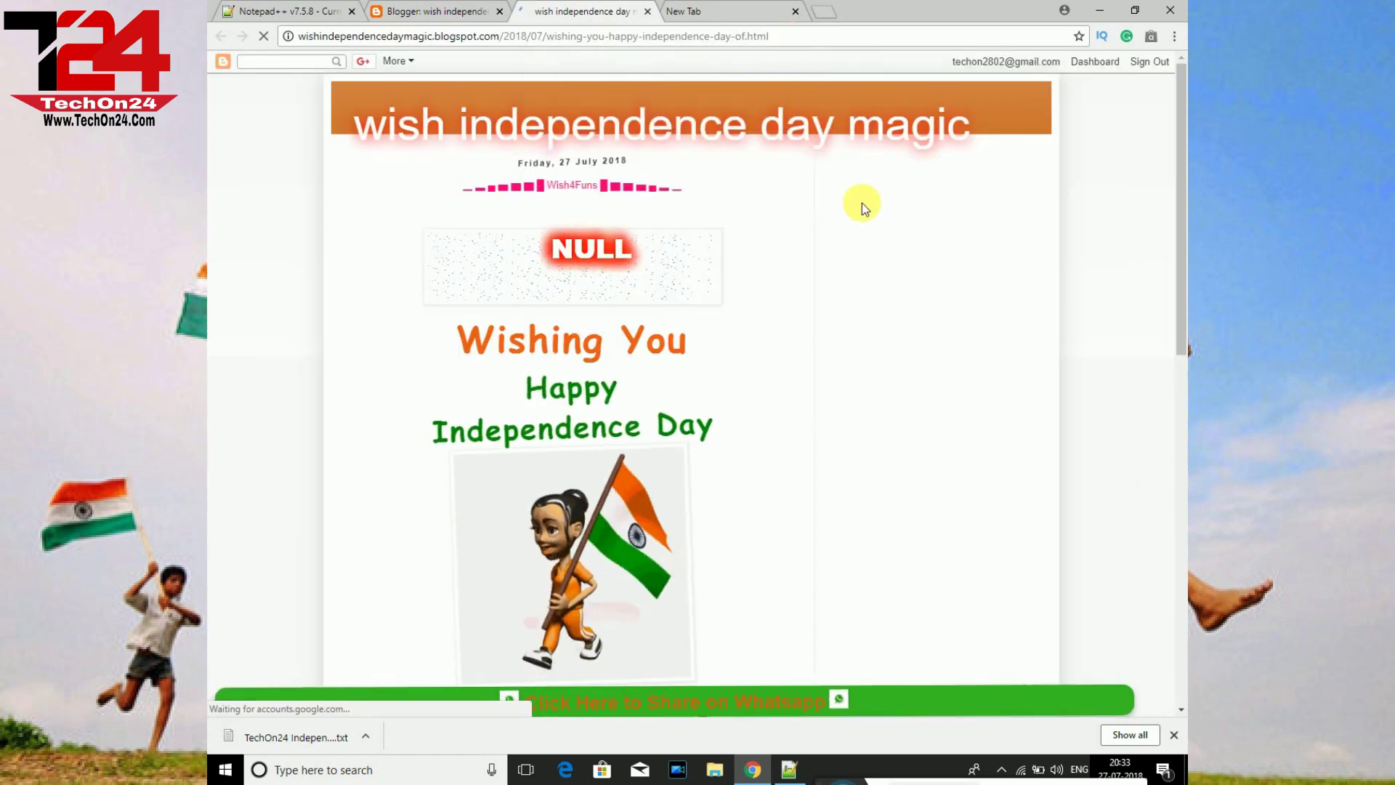
{"action": "left_click_drag", "start_coordinate": [1184, 245], "coordinate": [1184, 656]}
{"action": "scroll", "coordinate": [1143, 536], "scroll_direction": "up", "scroll_amount": 2}
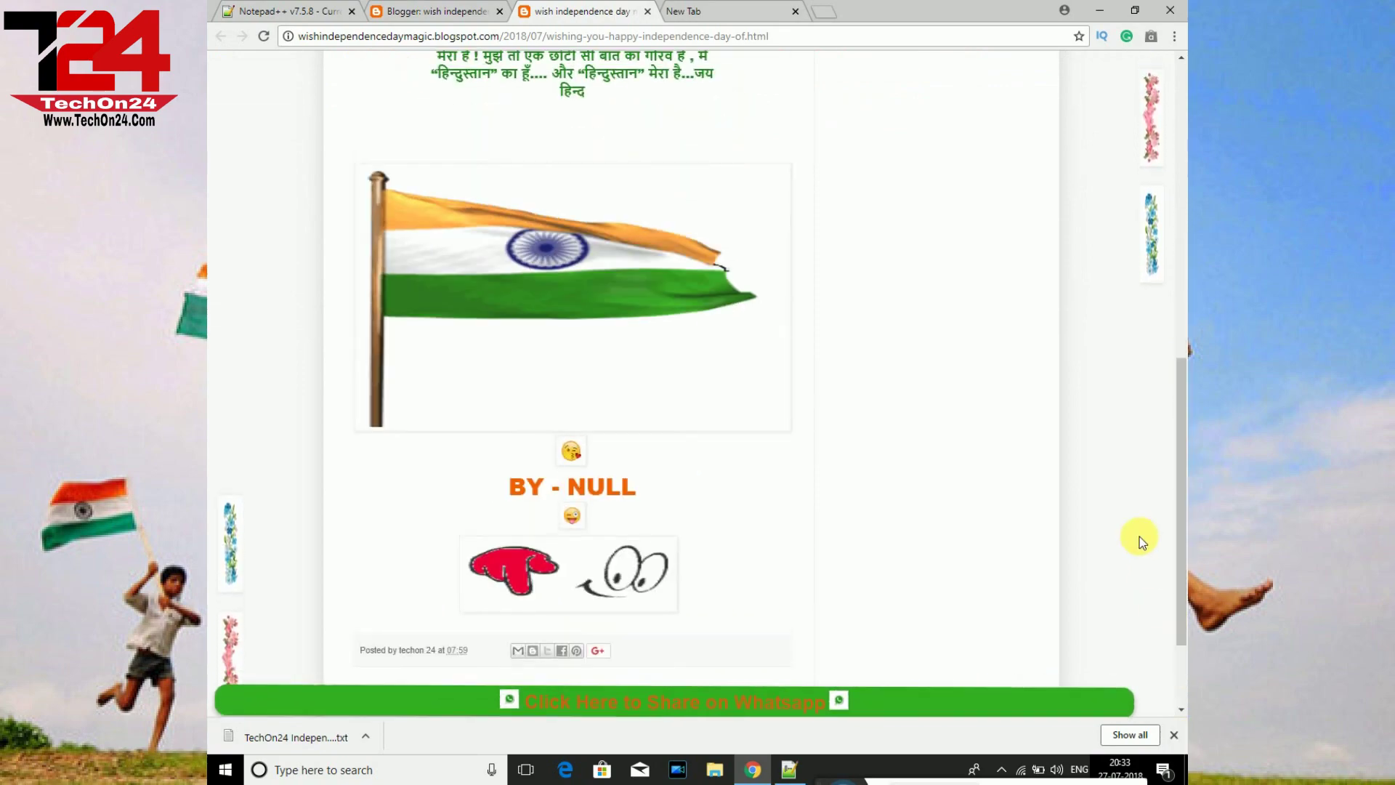
{"action": "left_click_drag", "start_coordinate": [1182, 521], "coordinate": [1105, 218]}
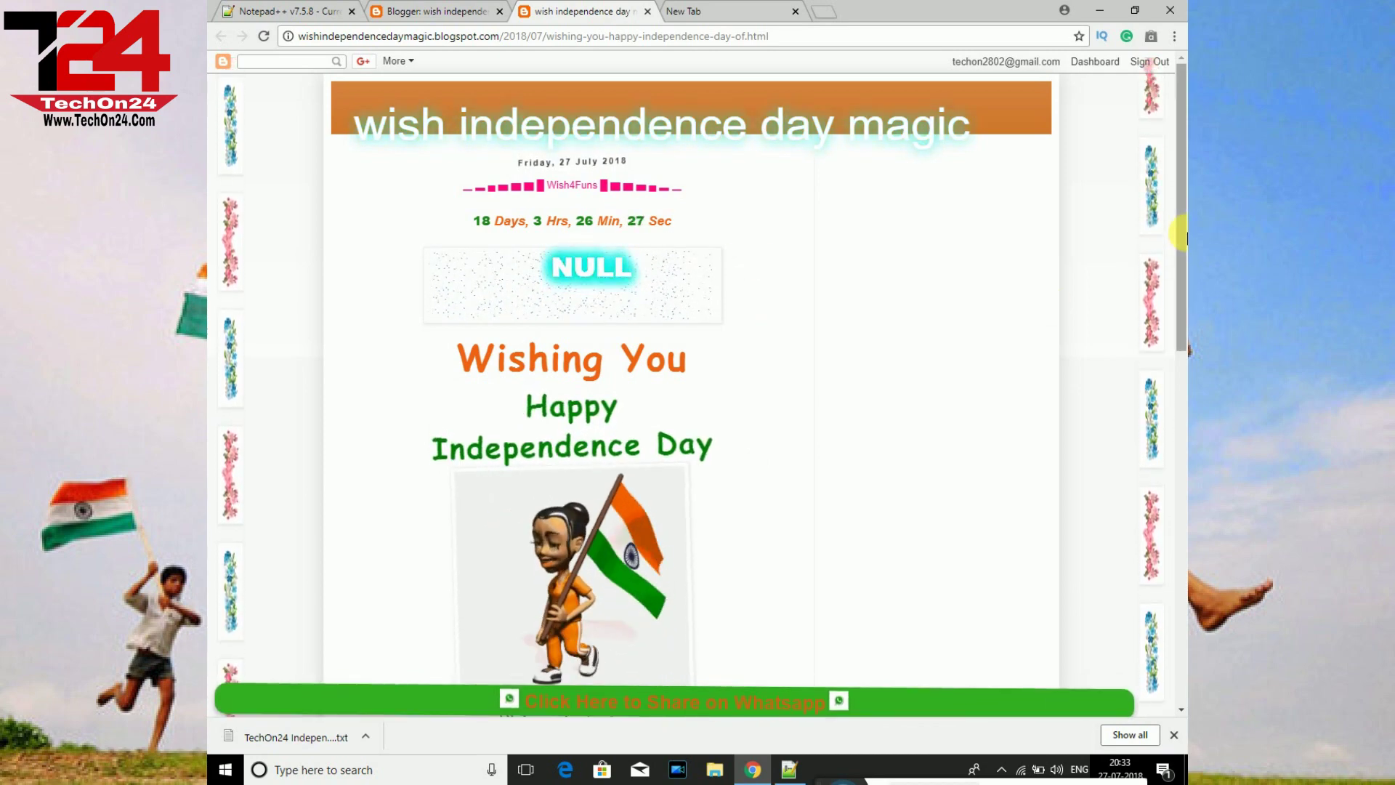
{"action": "left_click_drag", "start_coordinate": [1179, 234], "coordinate": [1179, 602]}
{"action": "scroll", "coordinate": [1121, 439], "scroll_direction": "up", "scroll_amount": 13}
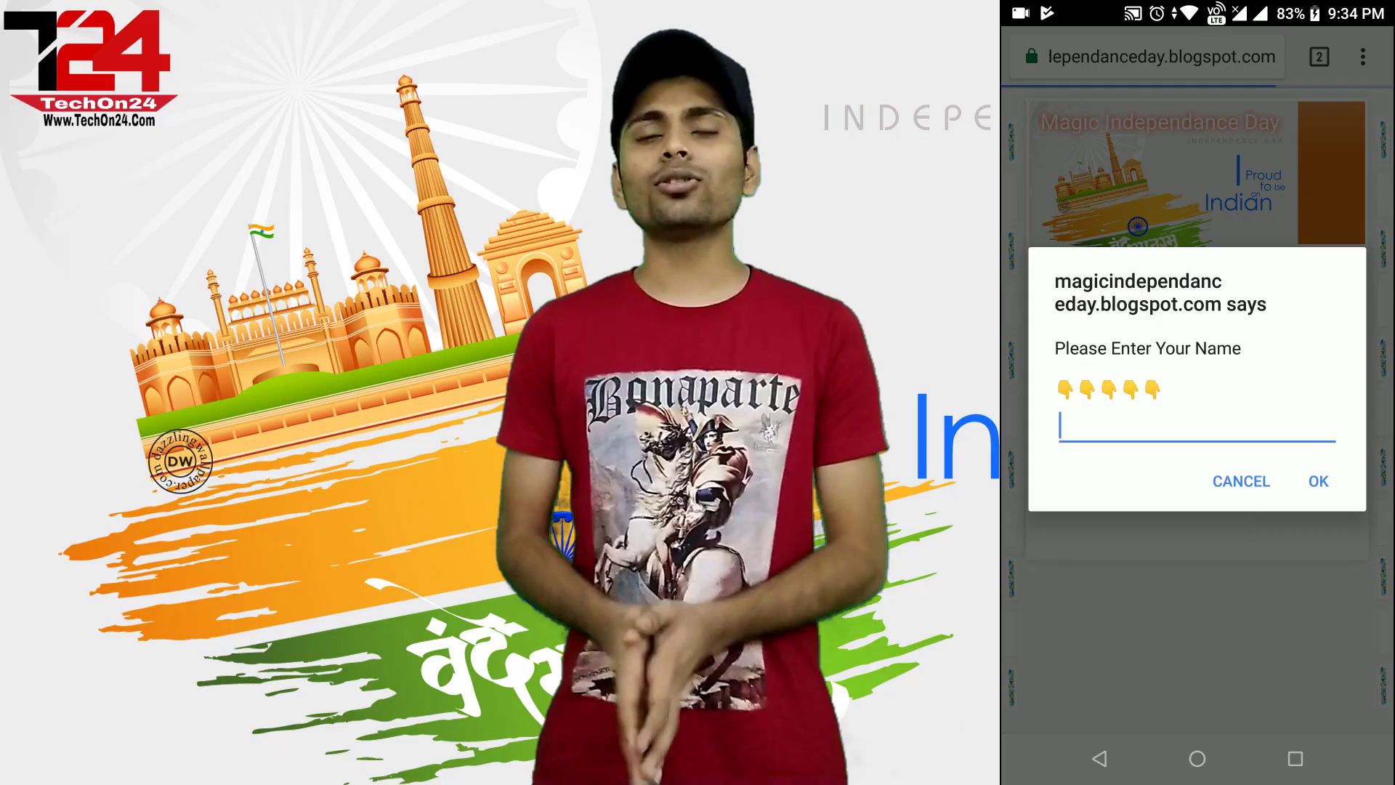
Step: Type a visitor name into the phone's 'Please Enter Your Name' prompt and confirm with OK
{"action": "left_click", "coordinate": [1221, 420]}
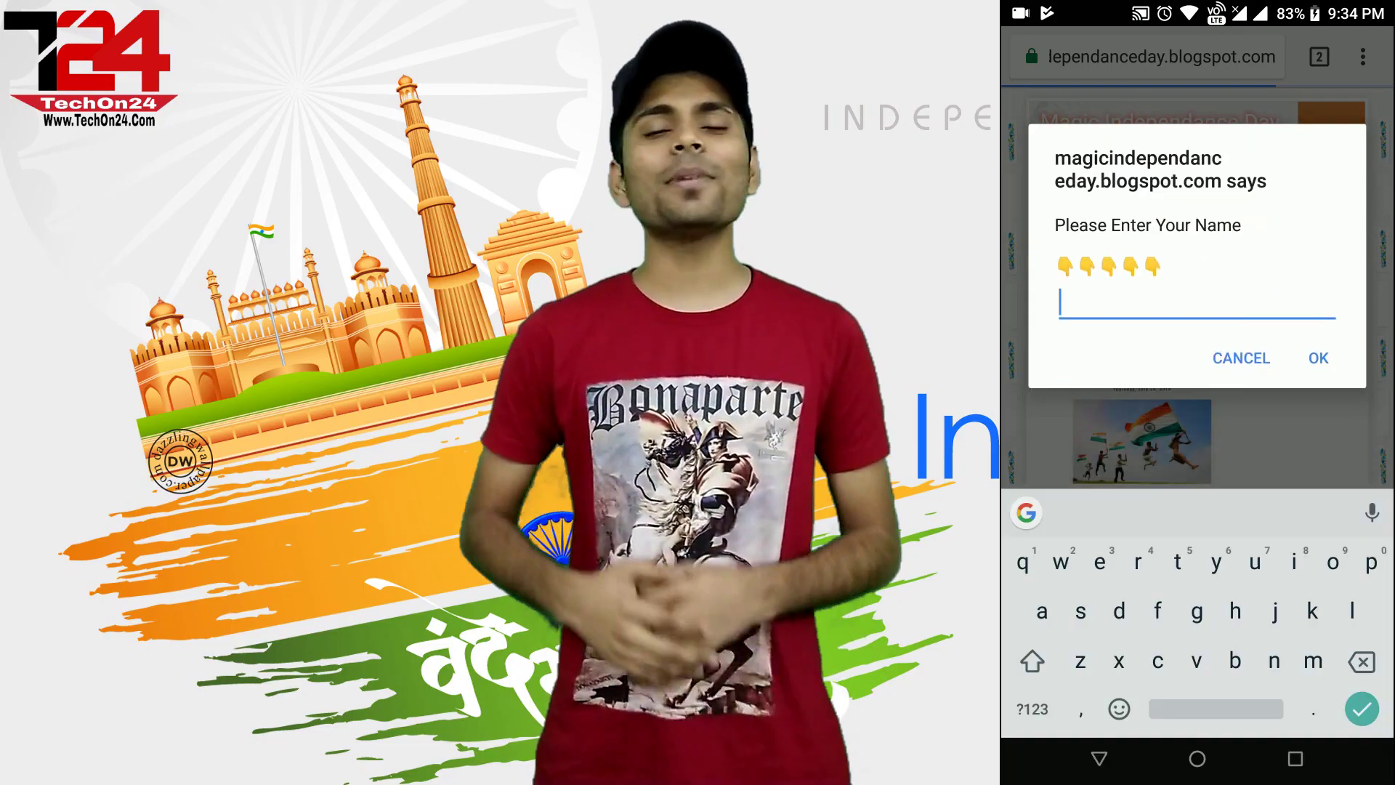
{"action": "type", "text": "aman "}
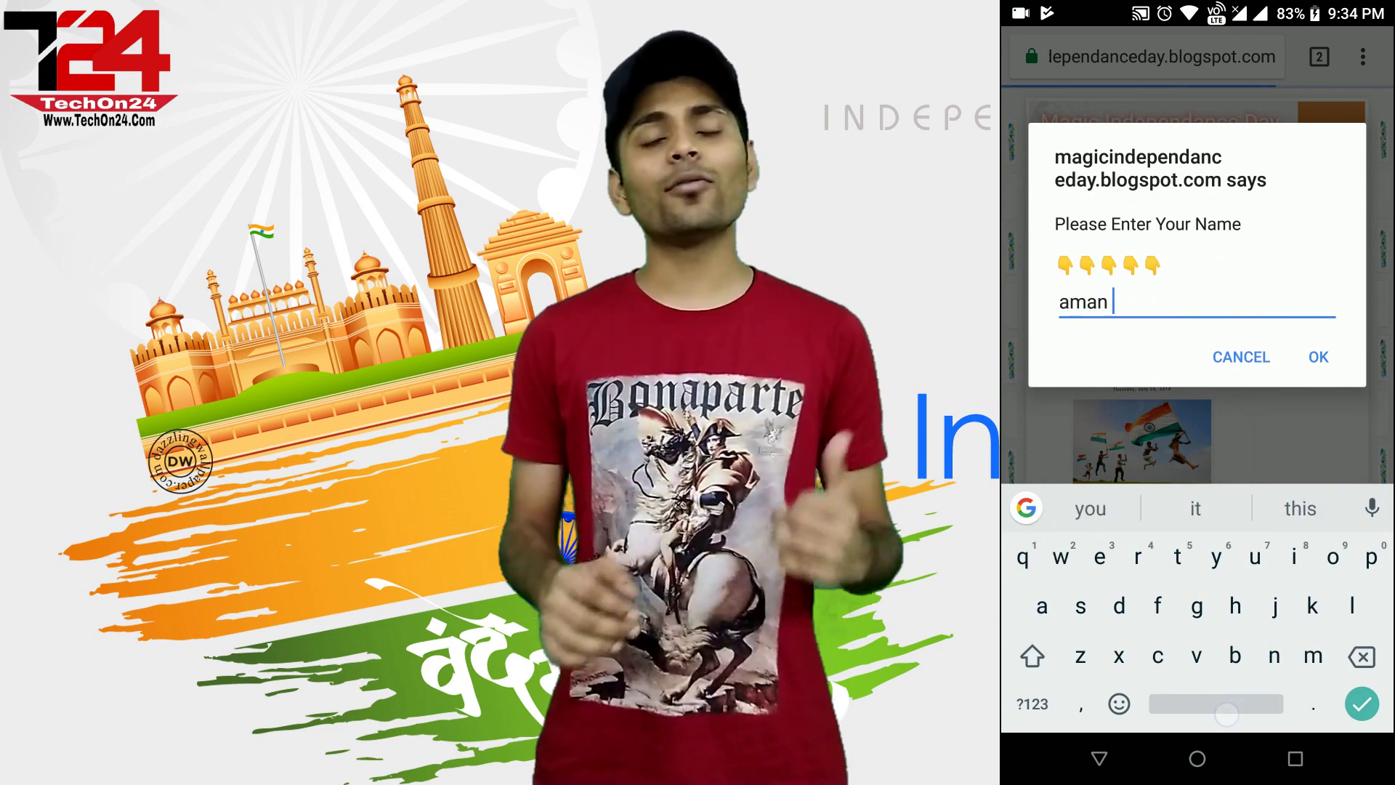
{"action": "type", "text": "kumar"}
{"action": "left_click", "coordinate": [1317, 357]}
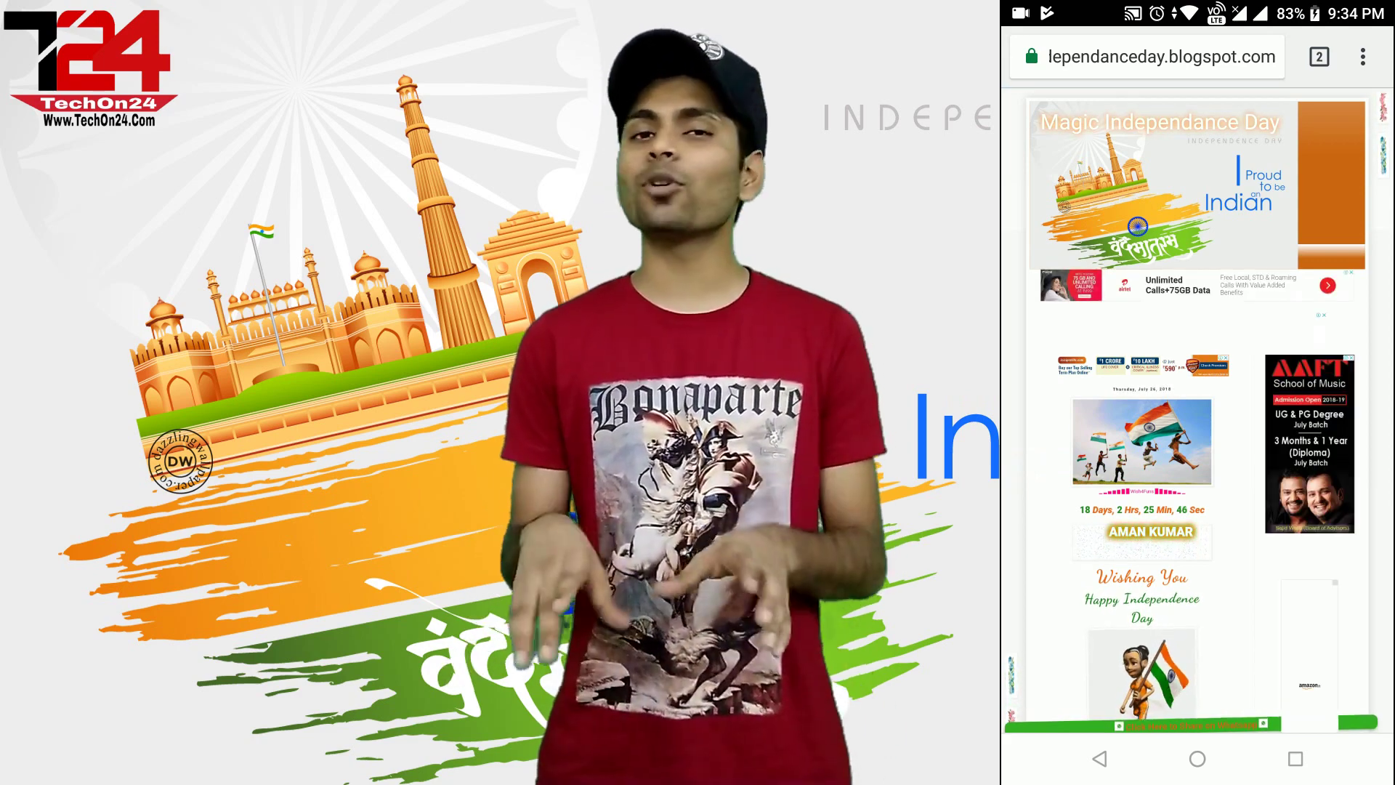
{"action": "scroll", "coordinate": [1198, 407], "scroll_direction": "down", "scroll_amount": 3}
{"action": "scroll", "coordinate": [1197, 407], "scroll_direction": "up", "scroll_amount": 1}
{"action": "scroll", "coordinate": [1197, 407], "scroll_direction": "up", "scroll_amount": 2}
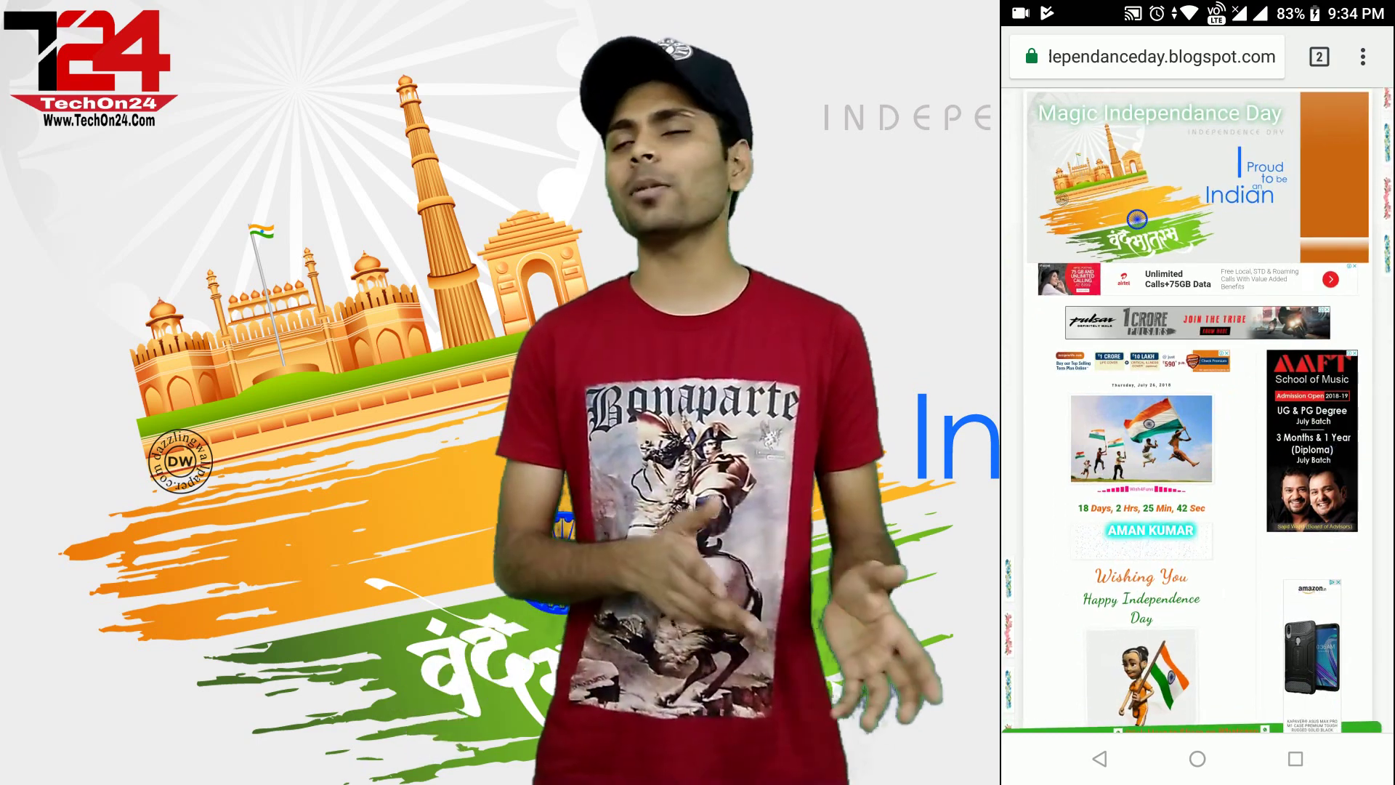